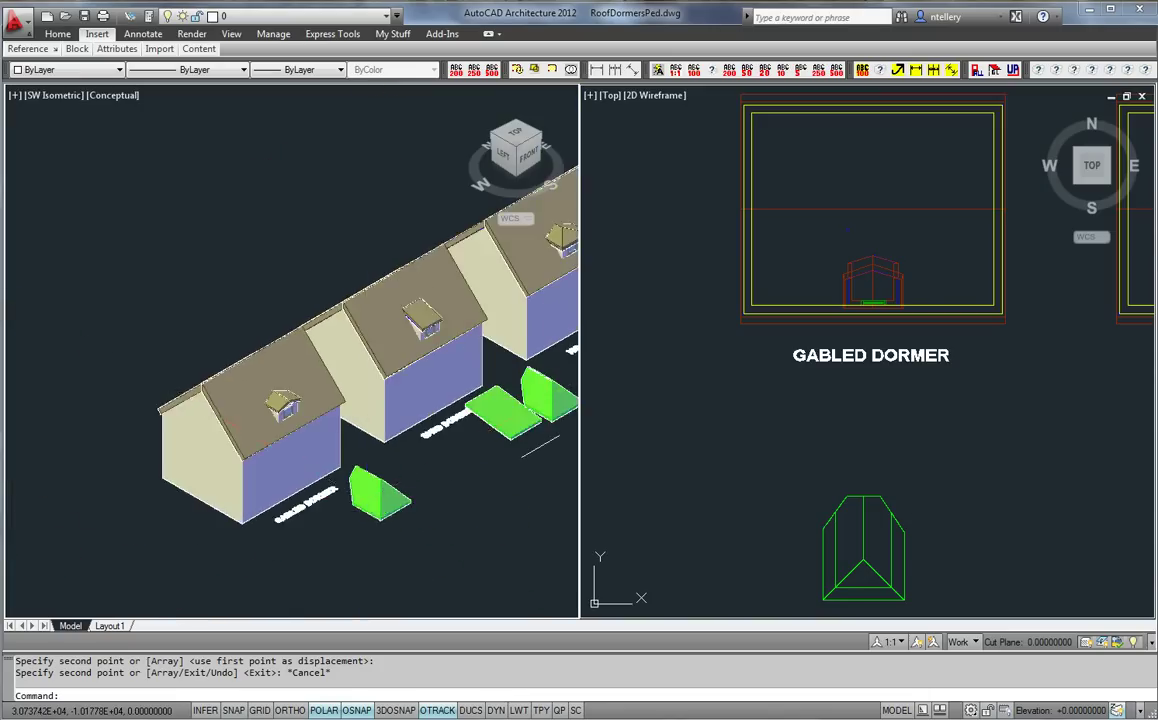
# Examine the row of dormer houses and the roof slabs that form the gabled dormer
pyautogui.scroll(-3, 279, 529)
pyautogui.moveTo(480, 408); pyautogui.dragTo(543, 305, button='middle')
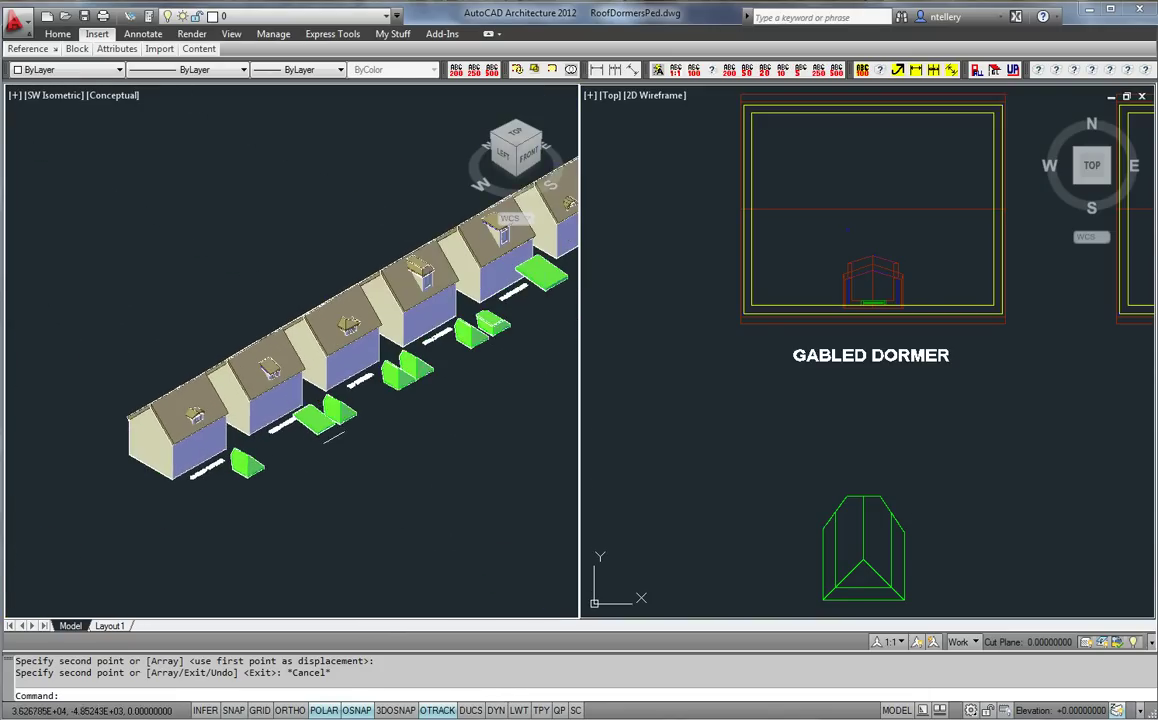
pyautogui.scroll(5, 256, 446)
pyautogui.scroll(2, 256, 446)
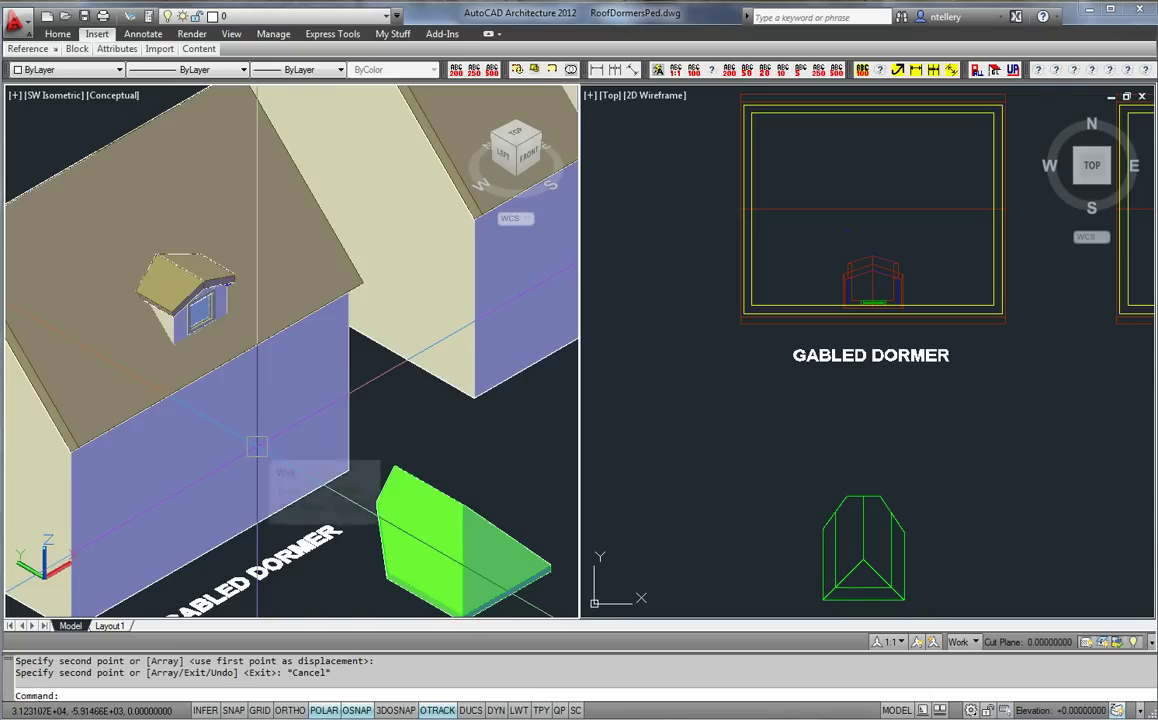
pyautogui.moveTo(260, 447); pyautogui.dragTo(440, 387, button='middle')
pyautogui.click(165, 376)
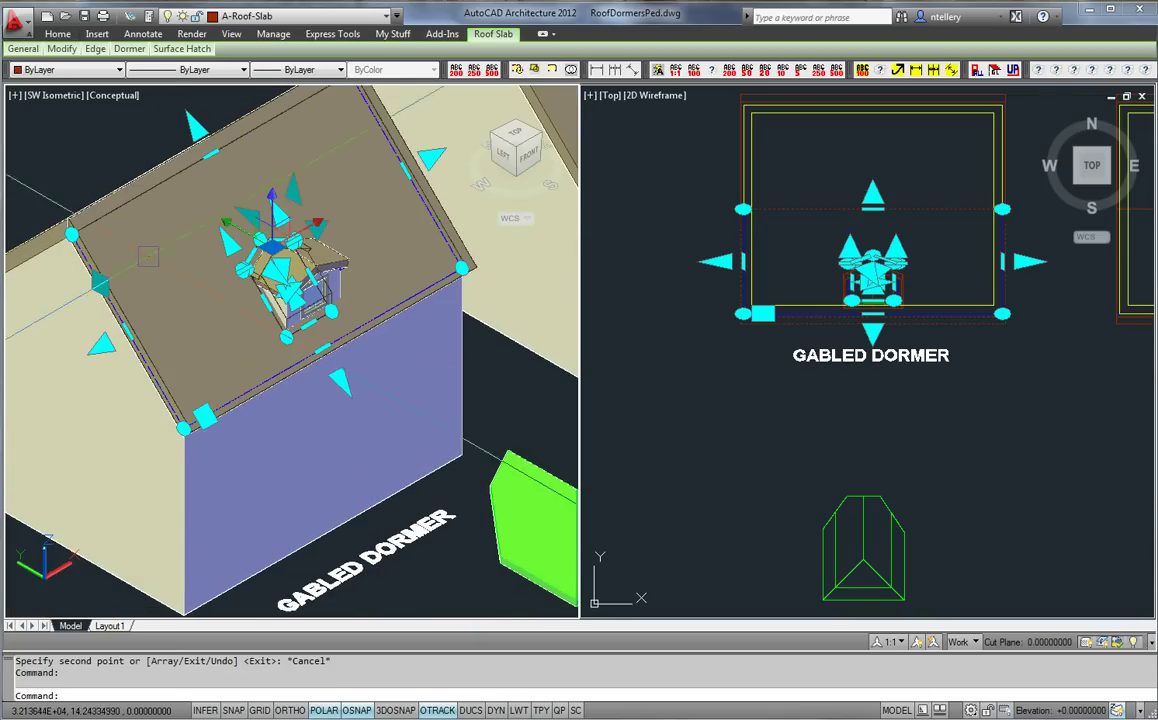
pyautogui.click(35, 236)
pyautogui.scroll(3, 290, 280)
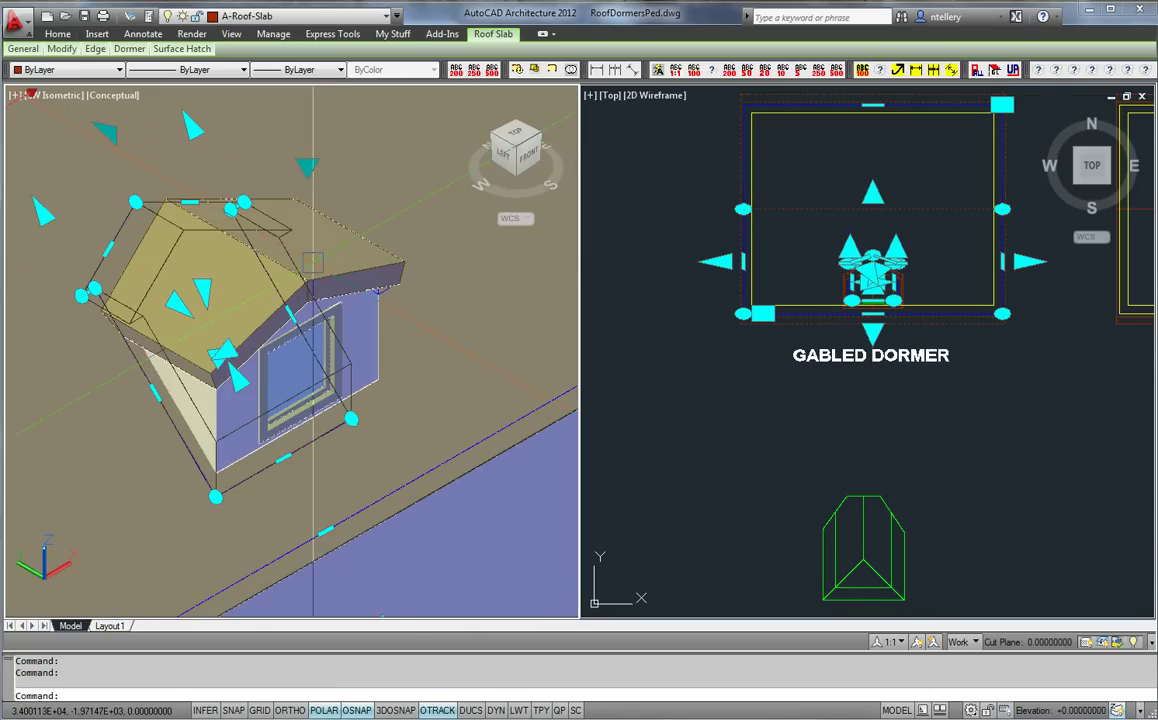
pyautogui.click(194, 370)
pyautogui.scroll(-3, 200, 378)
pyautogui.press('Escape')
pyautogui.scroll(3, 203, 383)
pyautogui.press('Escape')
pyautogui.scroll(-5, 193, 380)
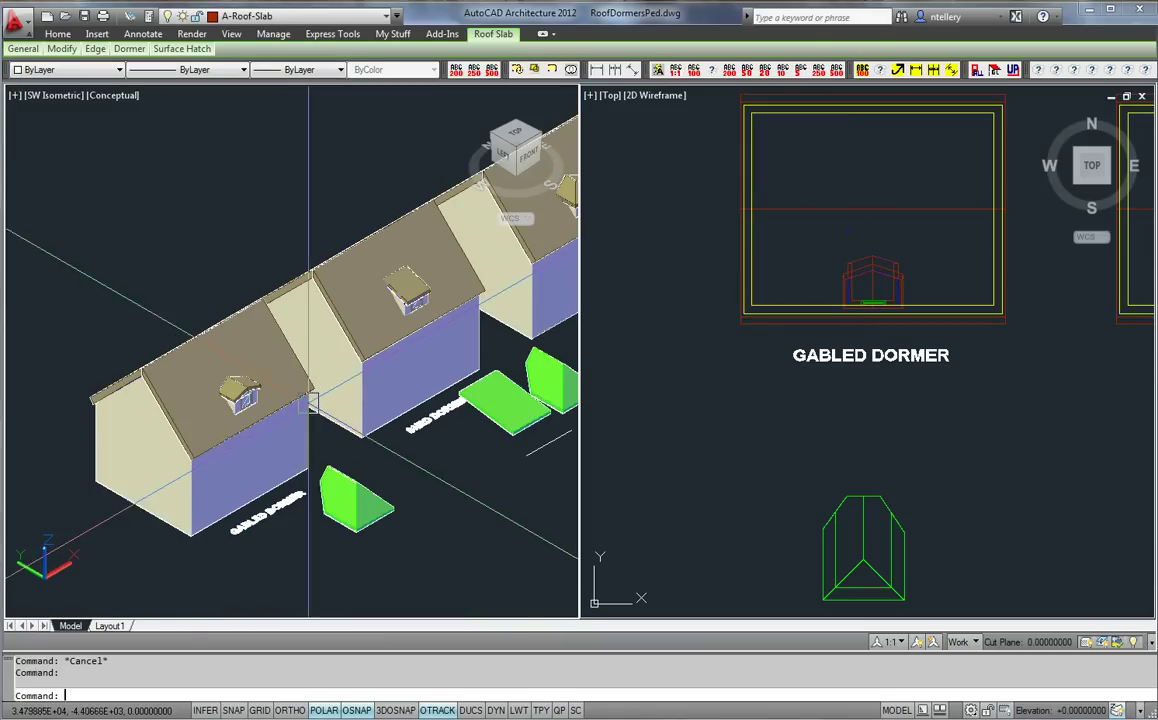
# Stretch the right rear corner of the green gabled dormer roof onto the rear end of its ridge
pyautogui.scroll(2, 277, 476)
pyautogui.moveTo(281, 481); pyautogui.dragTo(243, 448, button='middle')
pyautogui.scroll(3, 316, 469)
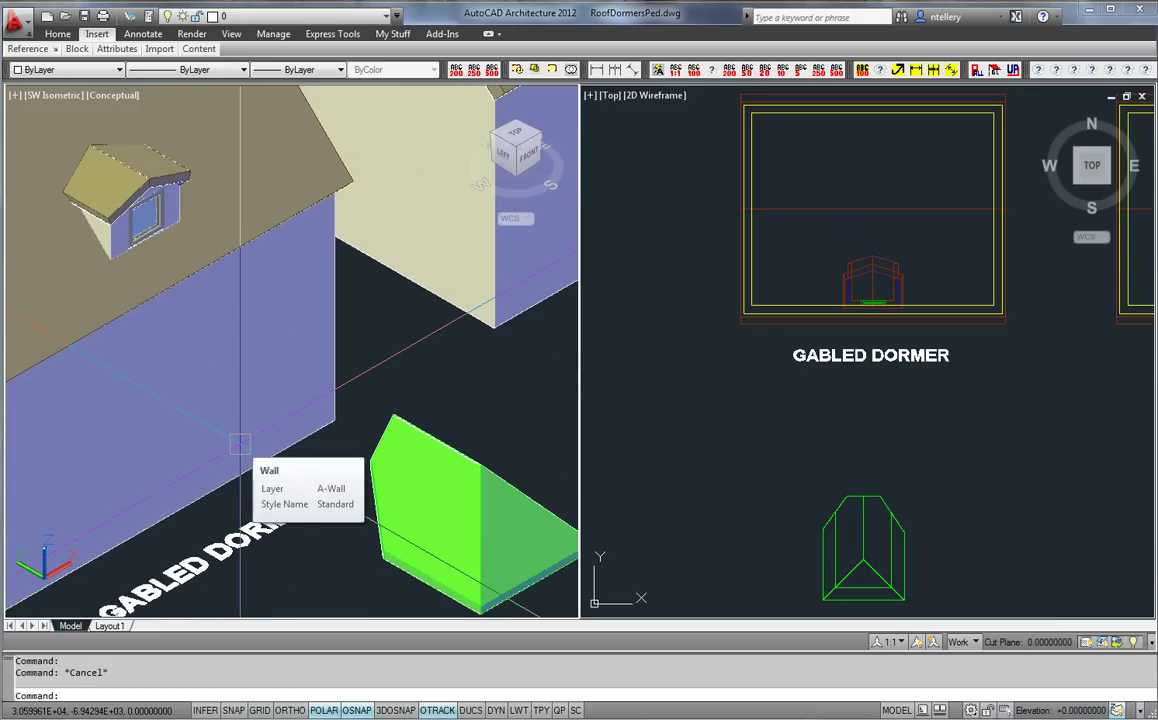
pyautogui.moveTo(822, 524); pyautogui.dragTo(848, 473, button='middle')
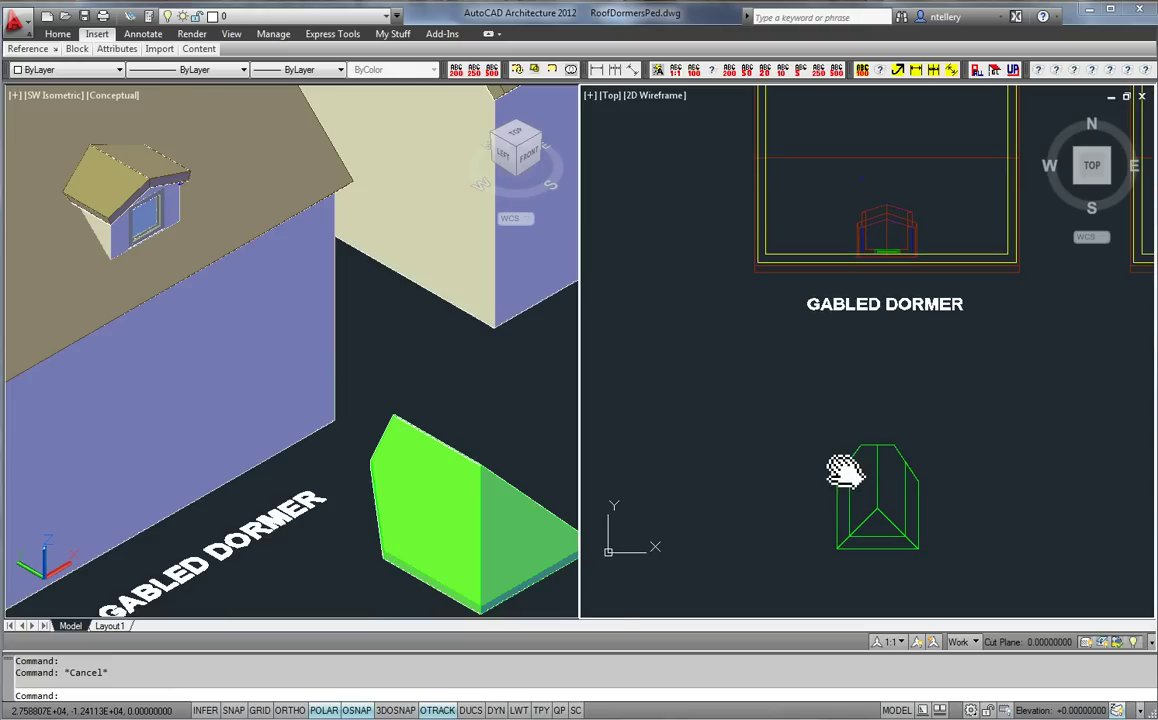
pyautogui.click(860, 480)
pyautogui.scroll(5, 866, 468)
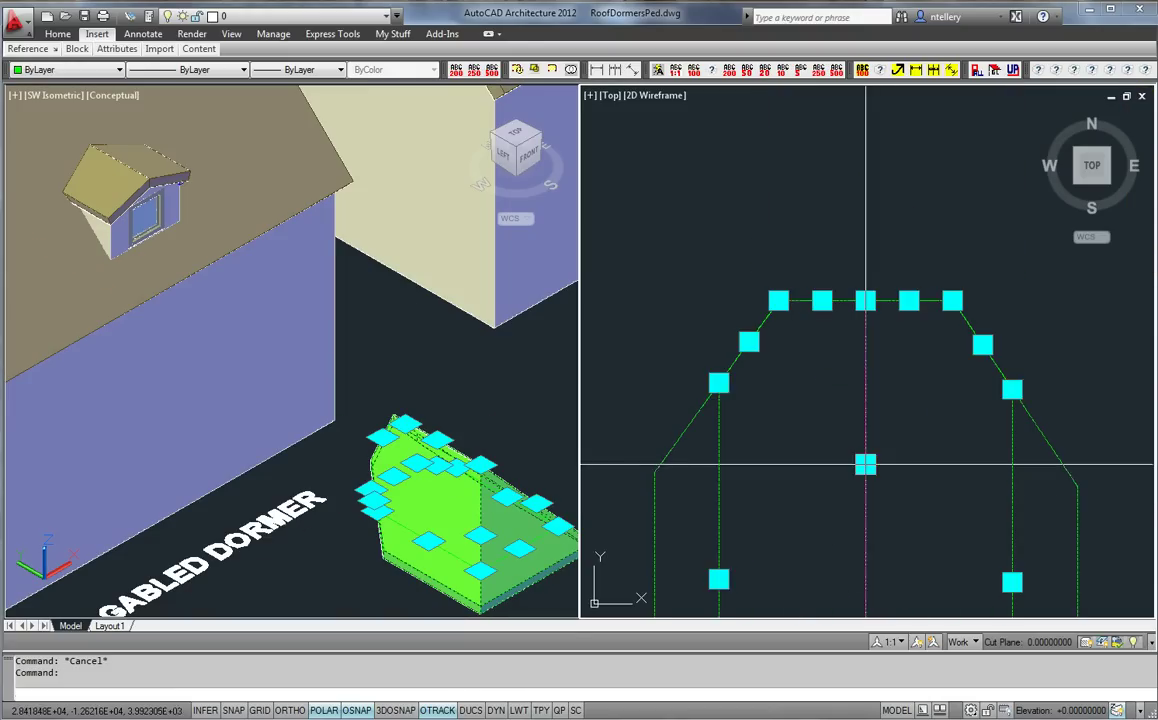
pyautogui.scroll(-2, 869, 302)
pyautogui.click(940, 307)
pyautogui.click(902, 305)
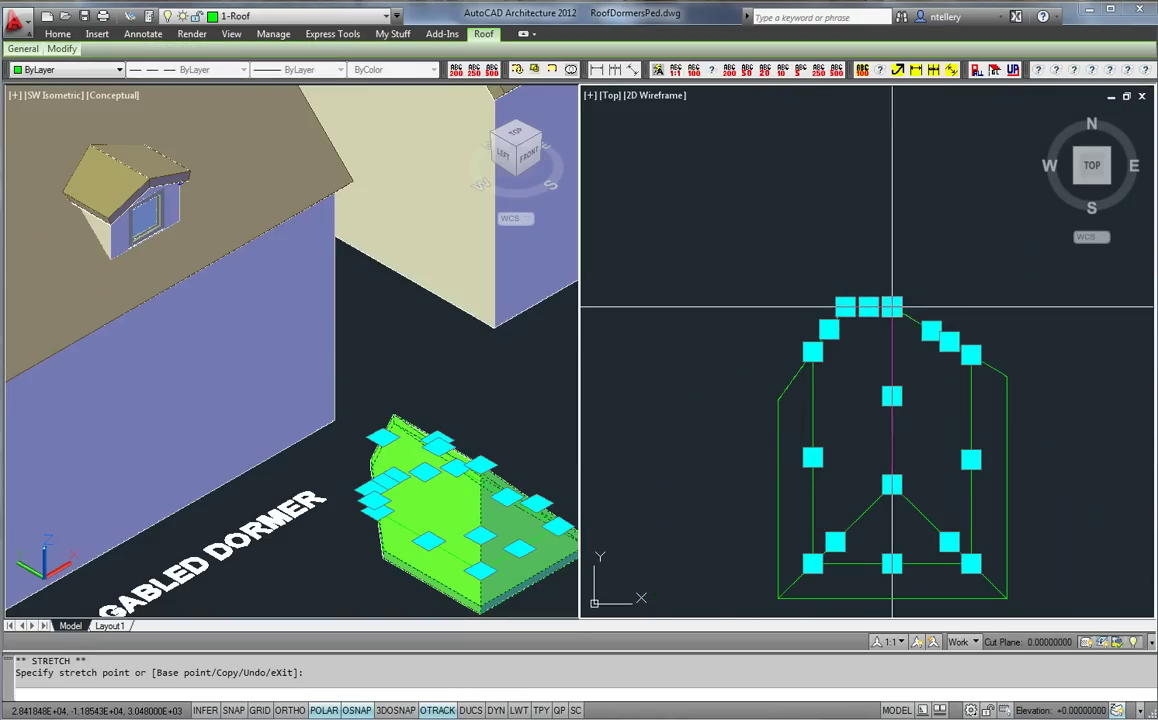
# Stretch the left rear corner of the gabled dormer roof onto the rear end of its ridge
pyautogui.scroll(2, 827, 271)
pyautogui.click(827, 271)
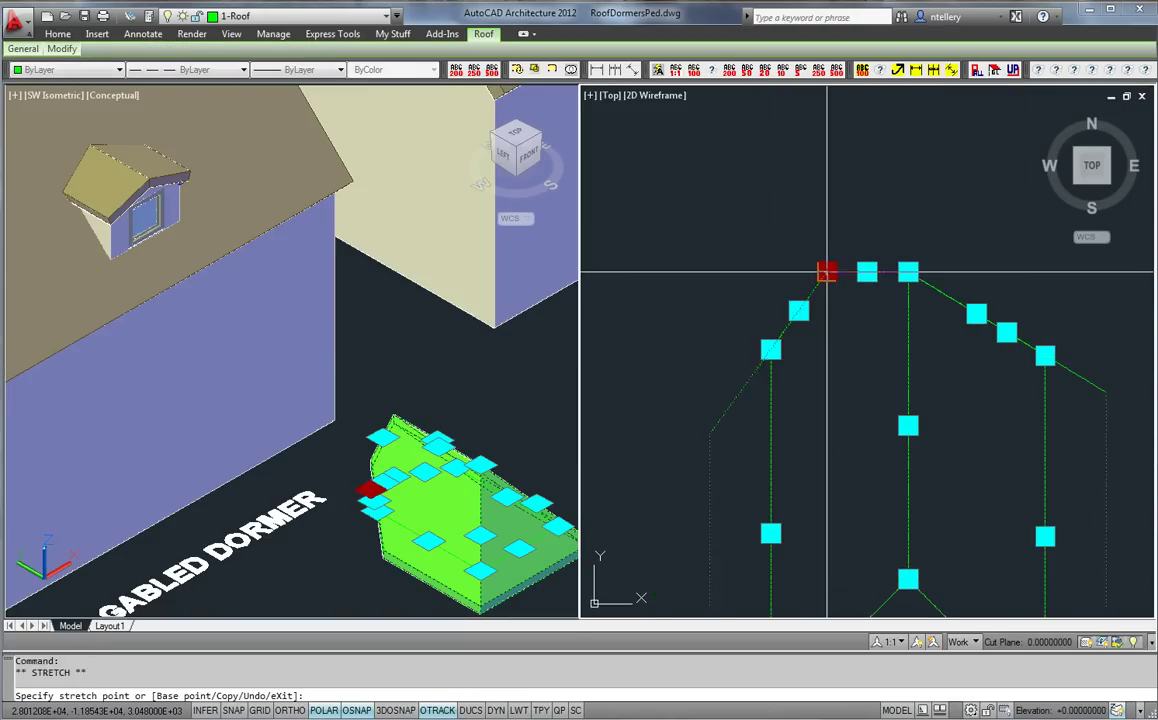
pyautogui.click(907, 271)
pyautogui.scroll(-5, 700, 339)
pyautogui.scroll(5, 698, 370)
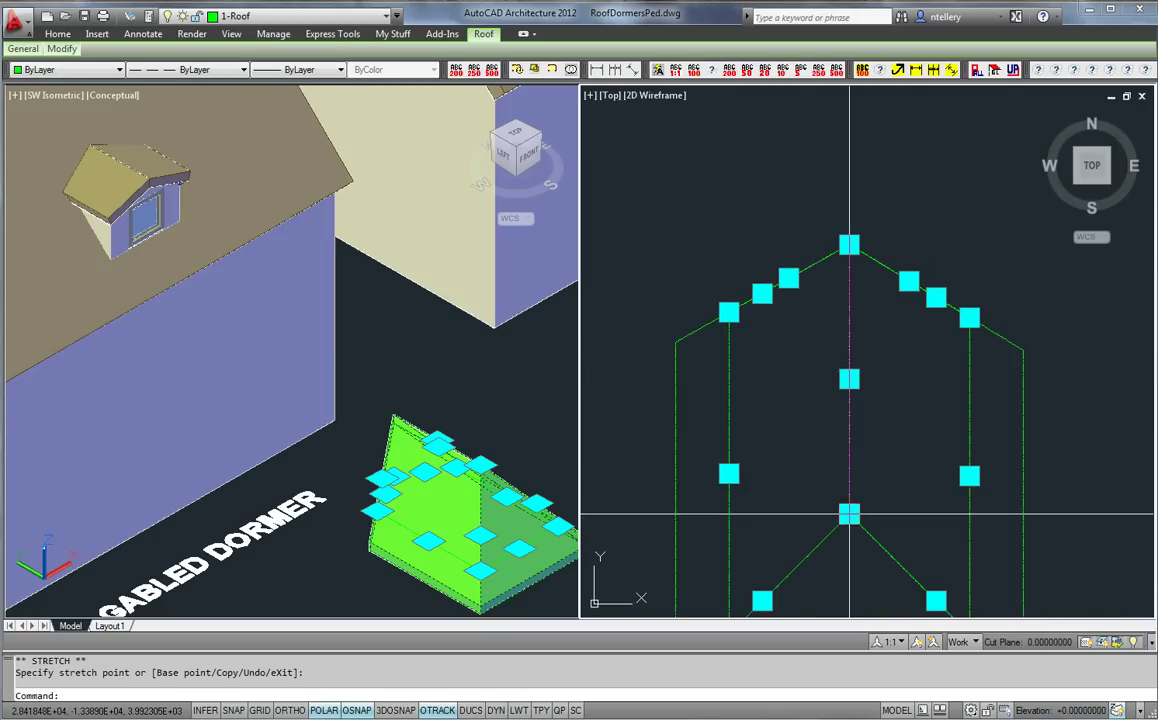
# Stretch the front hip peak of the gabled dormer roof onto the midpoint of its front edge to form a gable
pyautogui.click(848, 514)
pyautogui.scroll(-3, 880, 305)
pyautogui.click(863, 484)
pyautogui.scroll(-5, 450, 445)
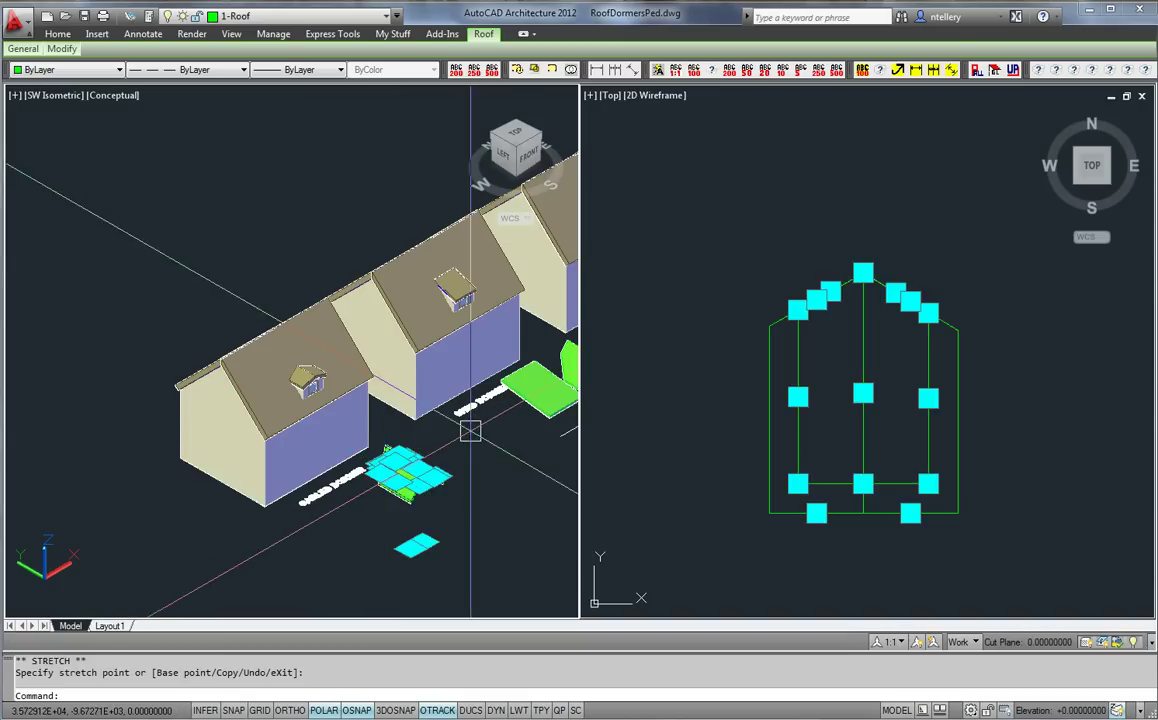
pyautogui.press('Escape')
pyautogui.scroll(5, 320, 497)
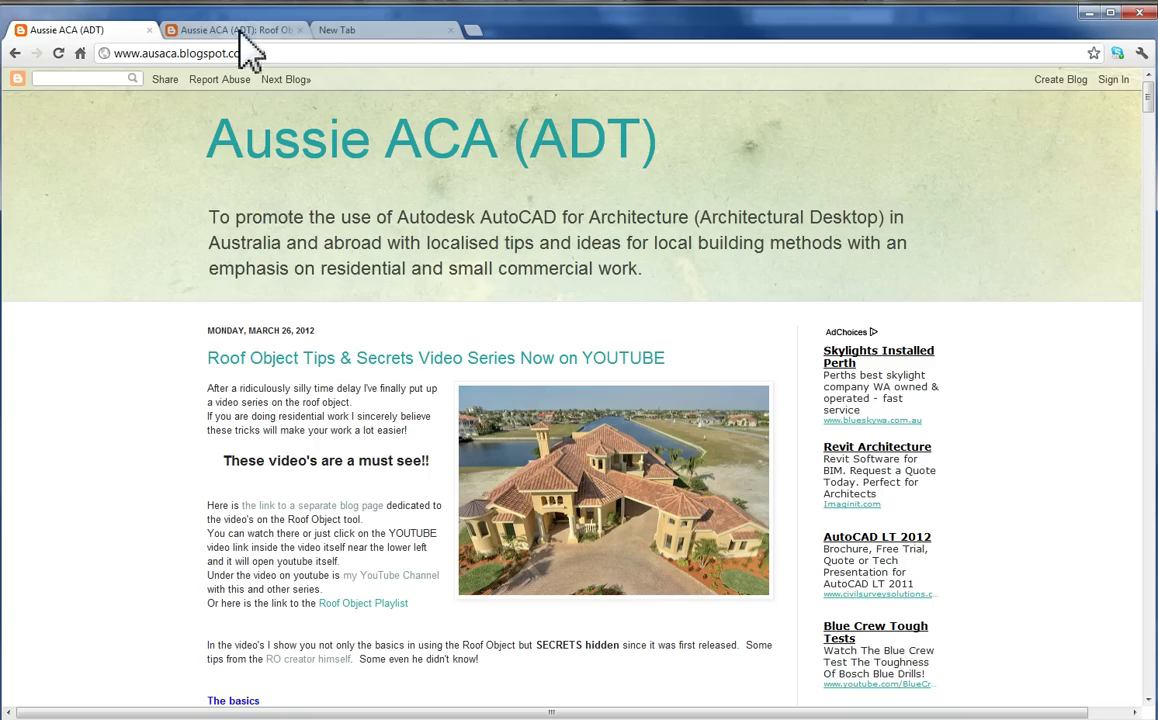
# Switch to the Aussie ACA blog in the browser and view the Roof Object videos on dormer roofs and cutting holes
pyautogui.click(239, 31)
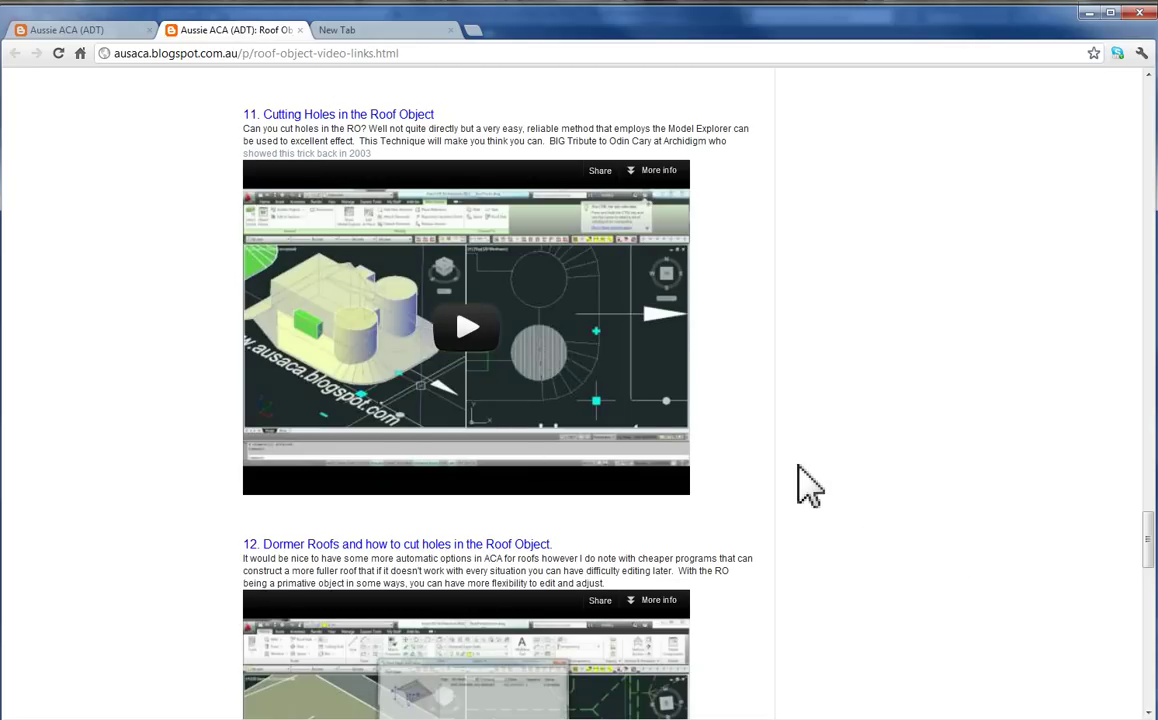
pyautogui.scroll(-3, 806, 483)
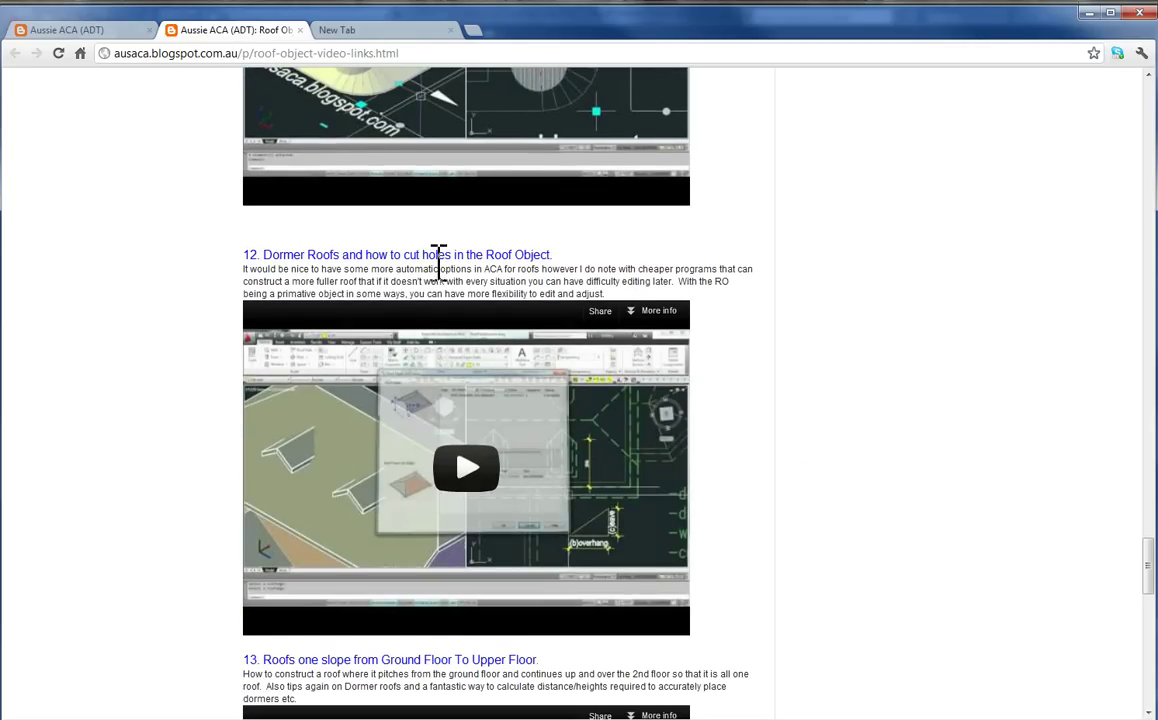
pyautogui.click(66, 31)
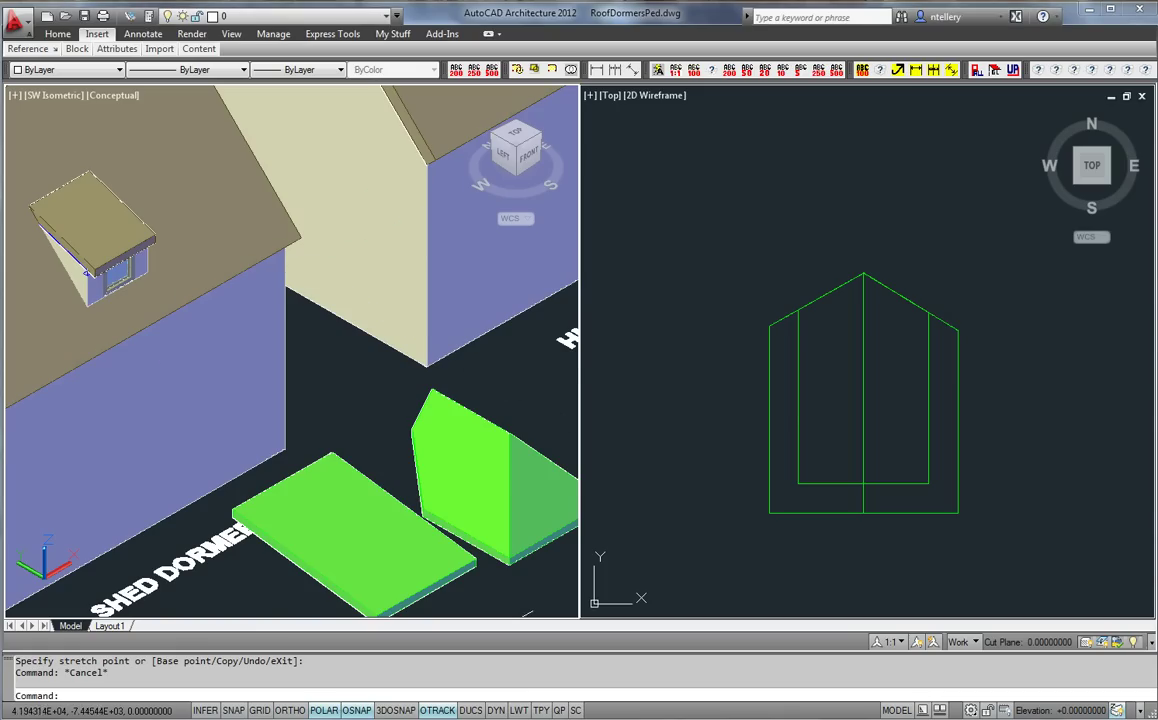
# Examine the shed, hip and deck dormer houses and the green roof objects in front of them
pyautogui.moveTo(432, 458); pyautogui.dragTo(452, 452, button='middle')
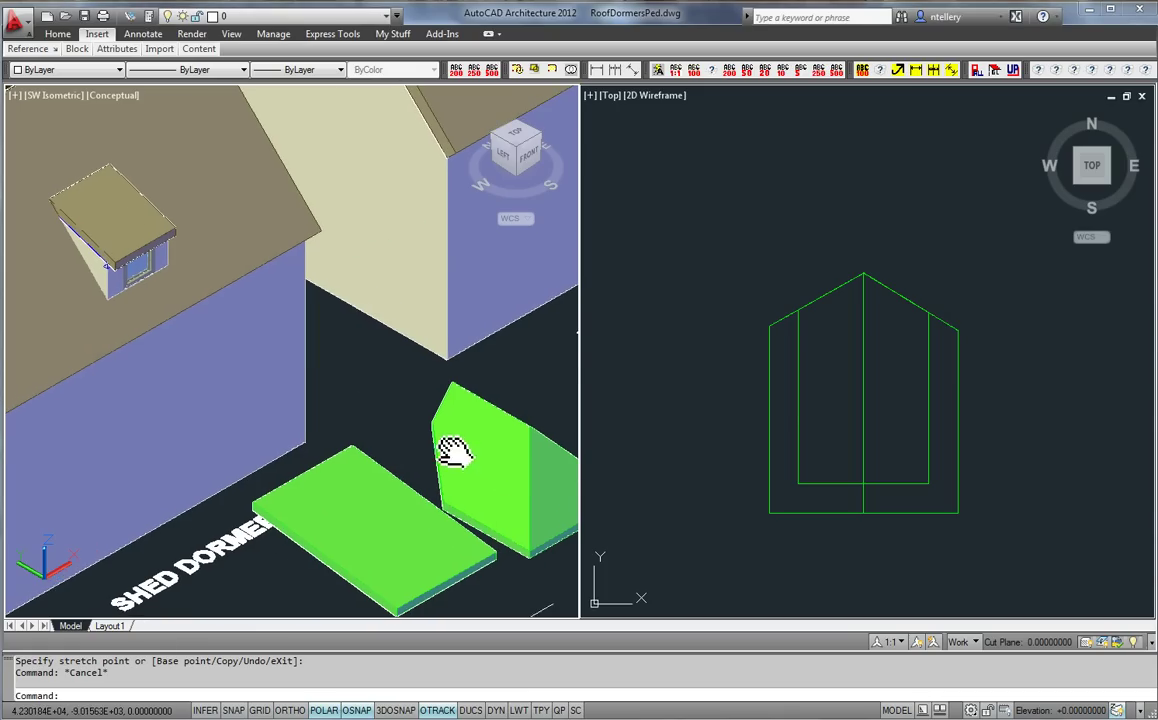
pyautogui.moveTo(475, 408); pyautogui.dragTo(194, 562, button='middle')
pyautogui.scroll(-3, 322, 538)
pyautogui.scroll(3, 540, 481)
pyautogui.click(806, 482)
pyautogui.scroll(-5, 718, 473)
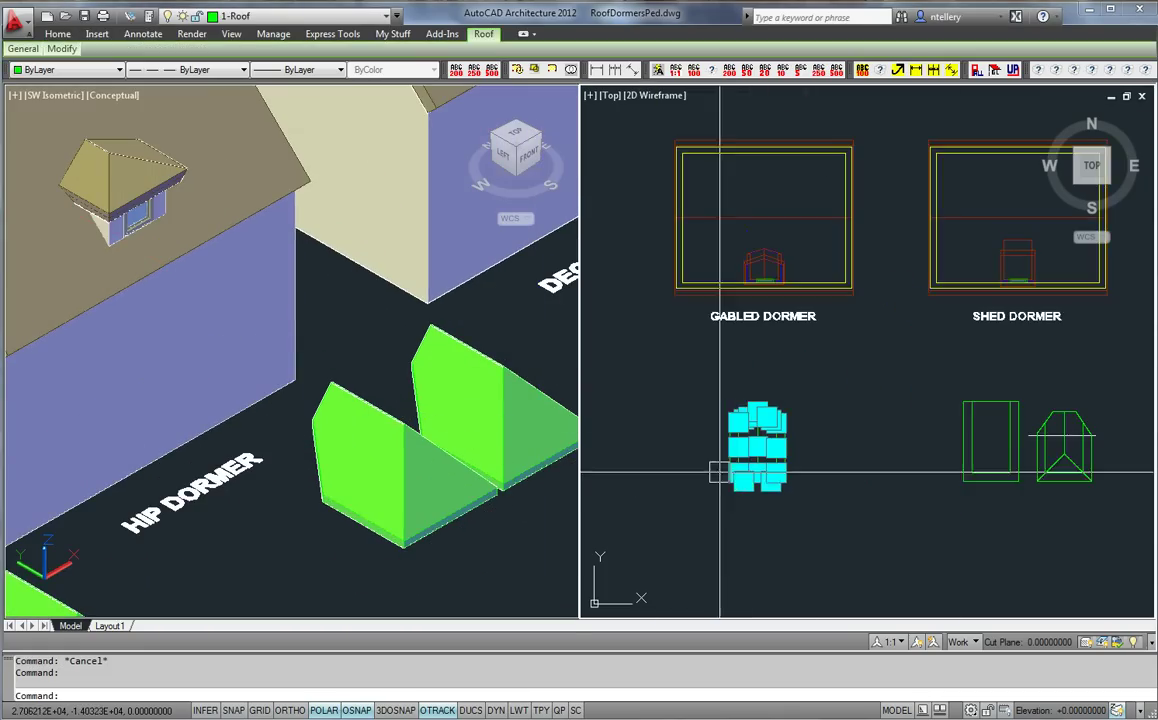
pyautogui.moveTo(1008, 489); pyautogui.dragTo(825, 517, button='middle')
pyautogui.scroll(5, 873, 482)
pyautogui.scroll(-2, 875, 484)
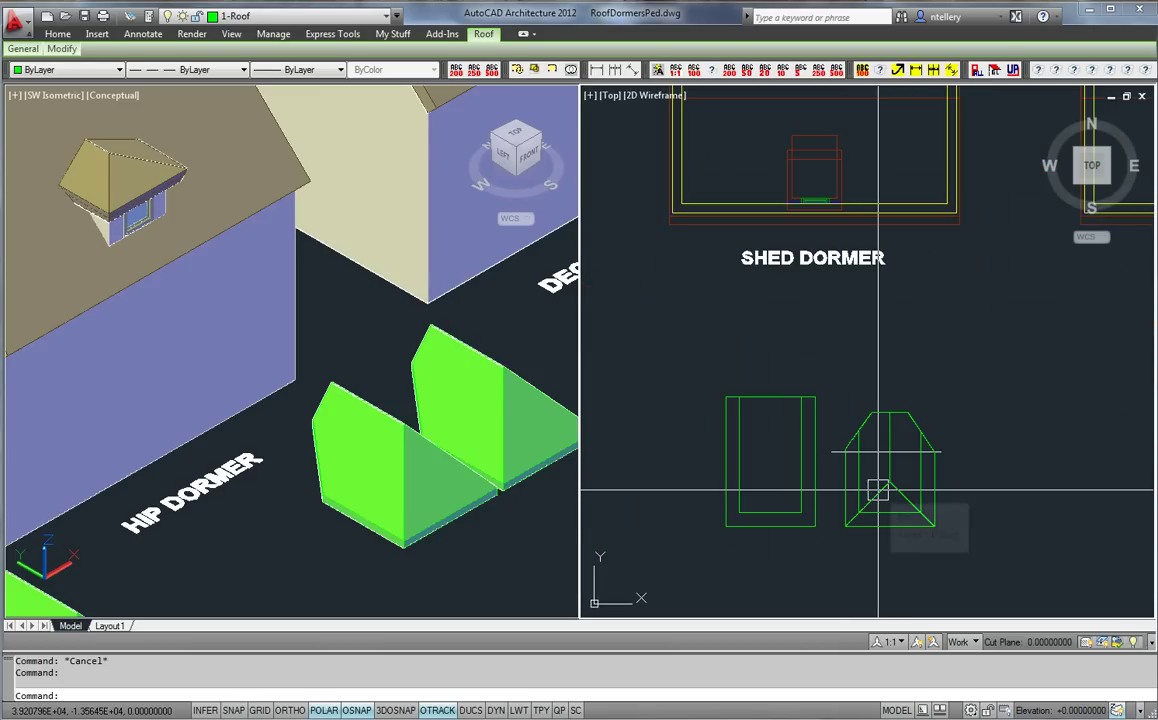
pyautogui.click(726, 462)
pyautogui.press('Escape')
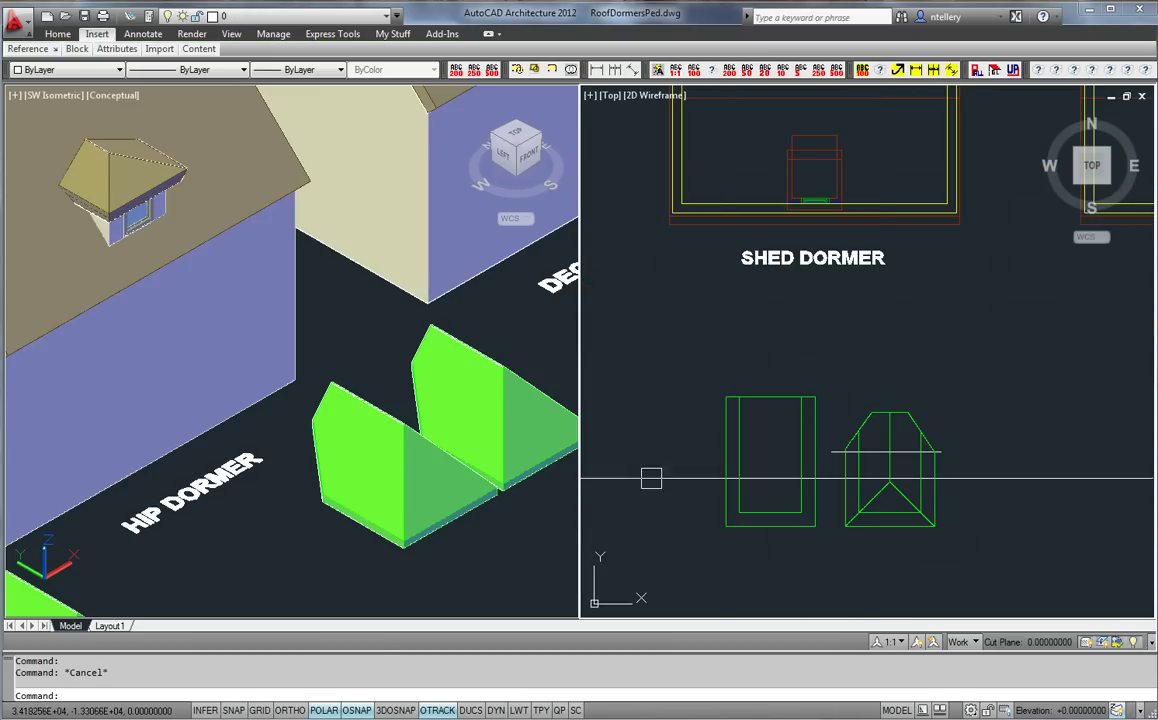
pyautogui.scroll(-4, 383, 465)
pyautogui.moveTo(430, 365); pyautogui.dragTo(455, 415, button='middle')
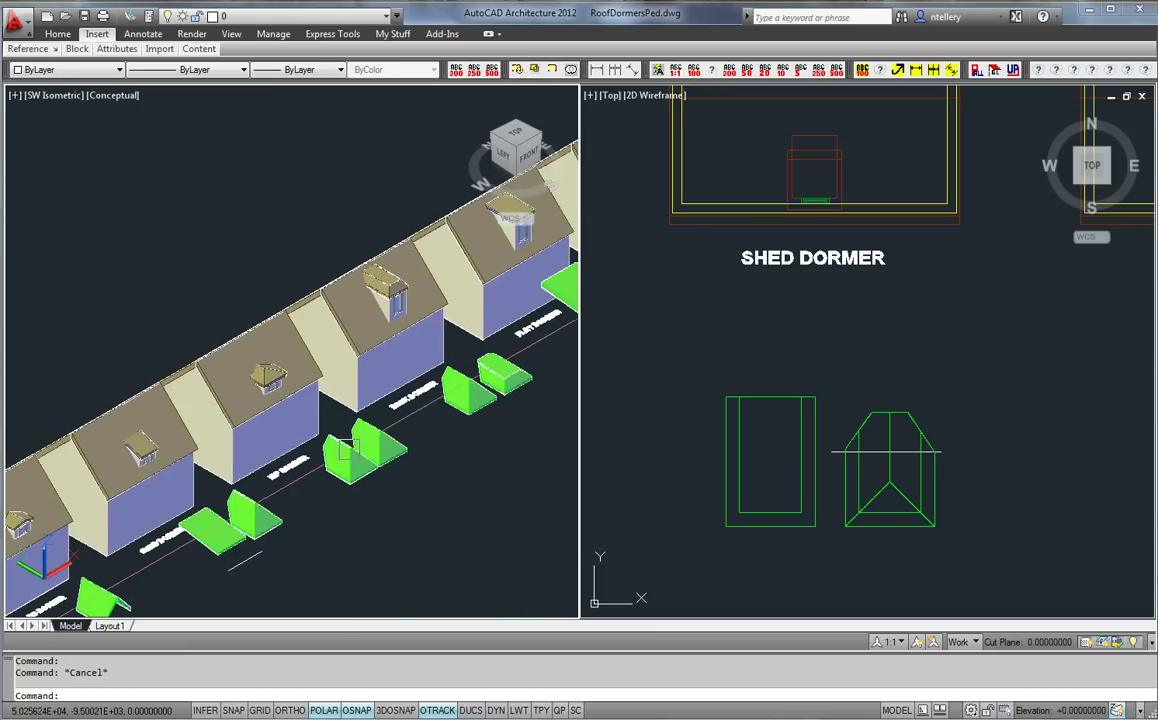
# Trim the hipped roof beside the shed dormer's flat slope along the line crossing it, removing the rear part
pyautogui.scroll(5, 235, 538)
pyautogui.click(887, 493)
pyautogui.press('Escape')
pyautogui.write('tr')
pyautogui.press('Return')
pyautogui.click(922, 446)
pyautogui.press('Return')
pyautogui.click(898, 415)
pyautogui.press('Return')
# Try to stretch the hip peak of the trimmed shed dormer roof, and undo the attempt
pyautogui.scroll(5, 887, 494)
pyautogui.click(903, 469)
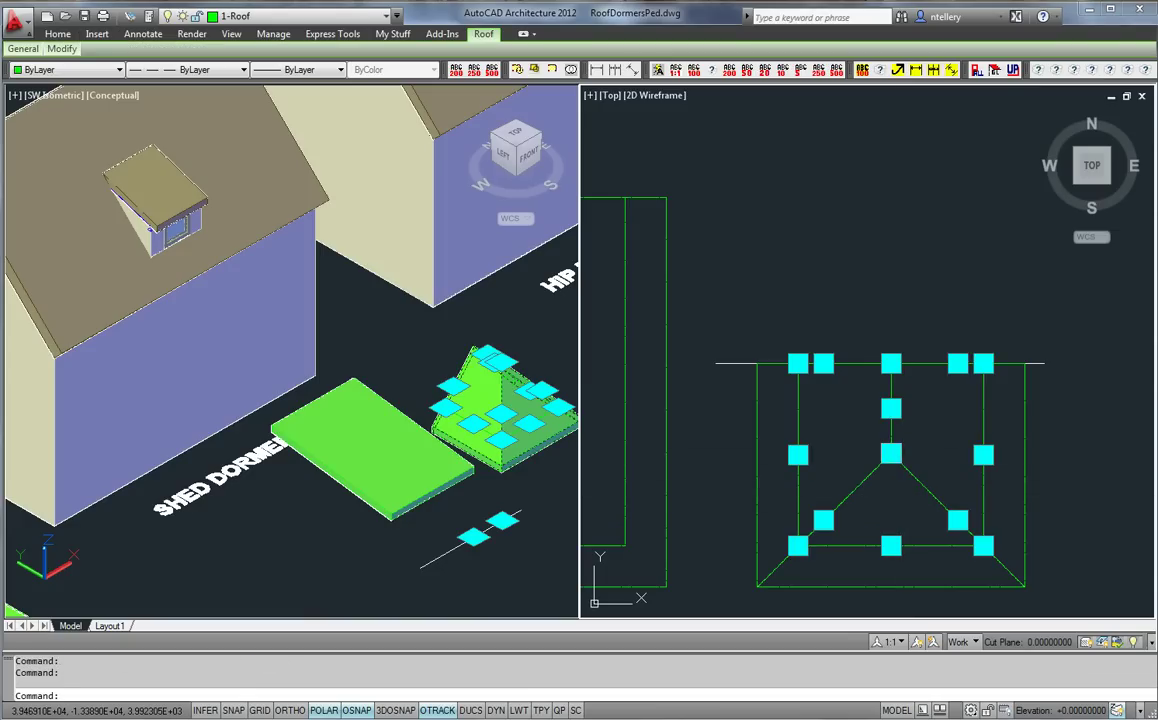
pyautogui.click(891, 454)
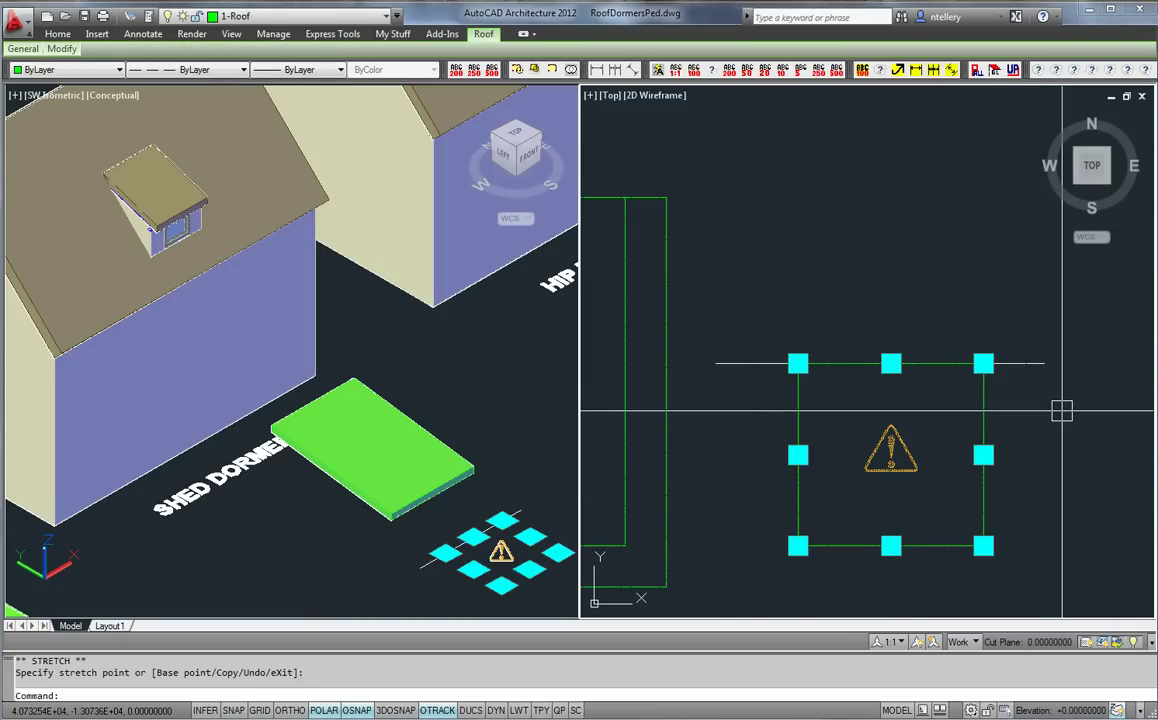
pyautogui.press('Escape')
pyautogui.rightClick(900, 550)
pyautogui.press('Escape')
pyautogui.hotkey('ctrl', 'z')
pyautogui.hotkey('ctrl', 'z')
# Stretch the hip peak of the trimmed roof back past its rear edge to make a single-slope shed roof
pyautogui.click(915, 486)
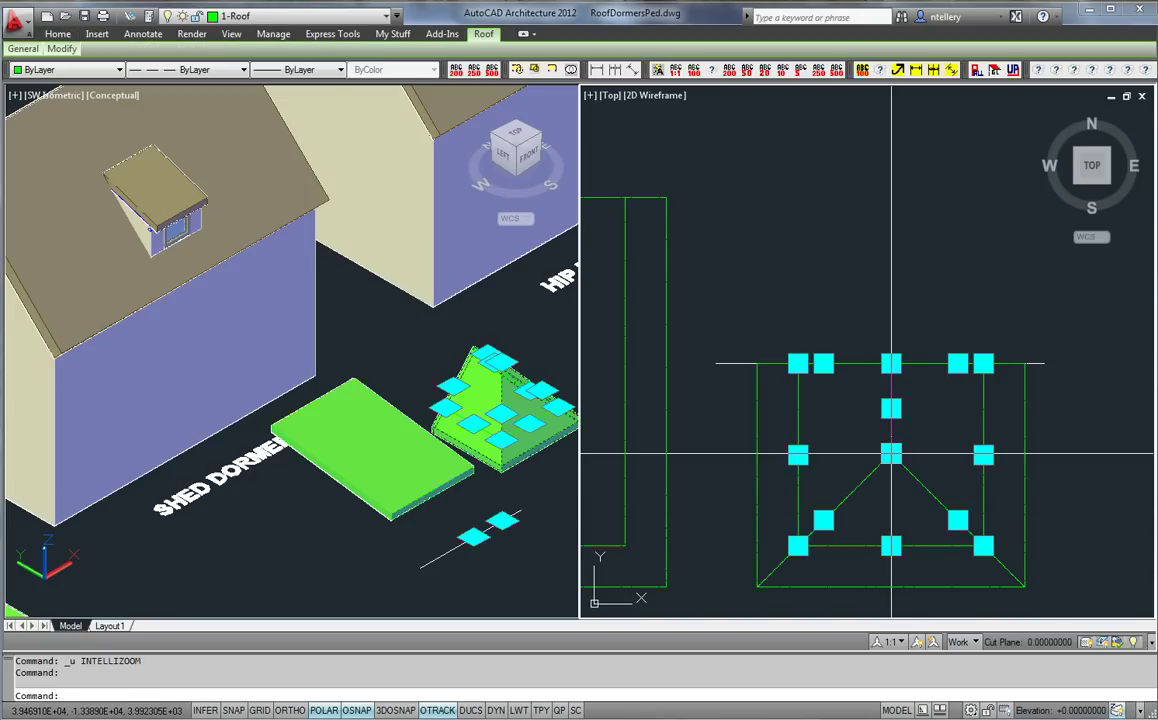
pyautogui.click(892, 454)
pyautogui.click(895, 306)
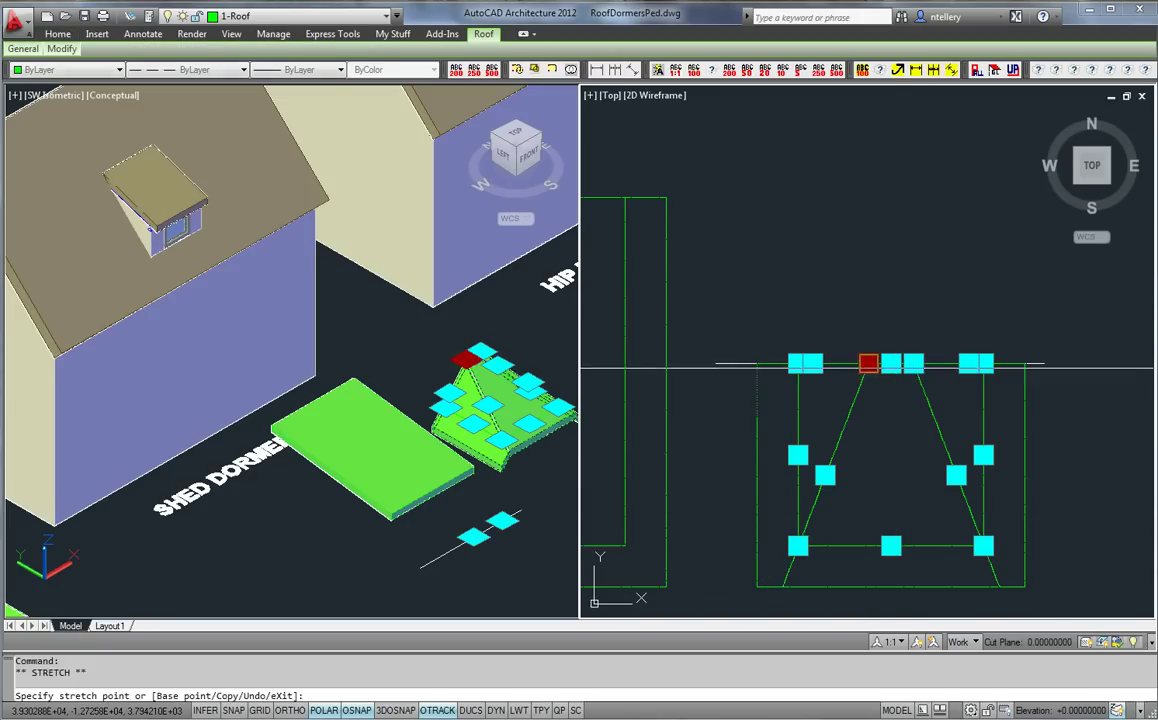
pyautogui.press('Escape')
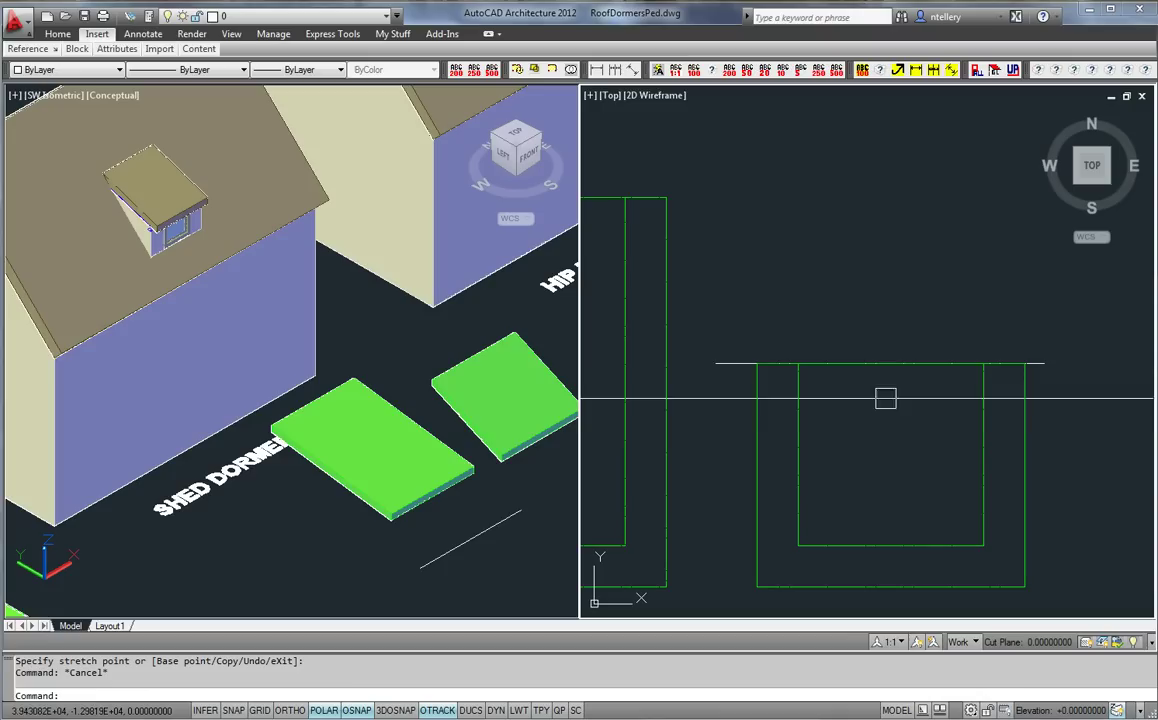
# Select the single-slope shed roof and check its shape in the plan and isometric views
pyautogui.click(692, 418)
pyautogui.press('Escape')
pyautogui.click(802, 440)
pyautogui.click(473, 457)
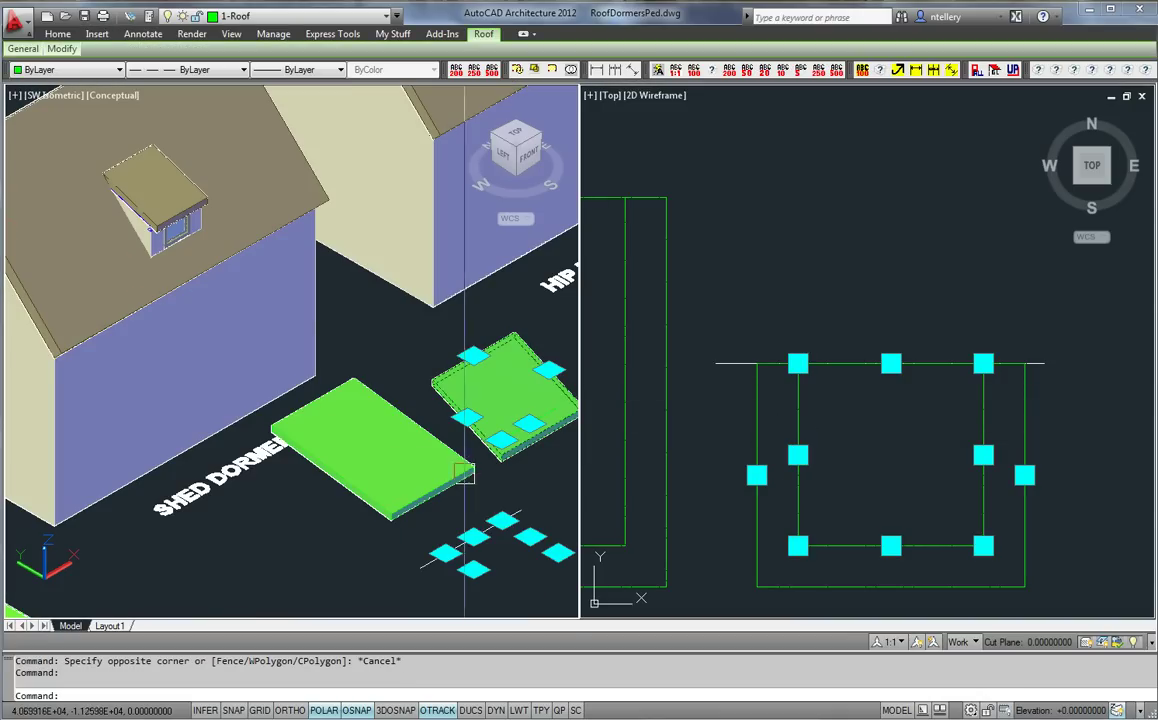
pyautogui.click(878, 465)
pyautogui.press('Escape')
# Examine the hip and deck dormer houses with their roof objects in both views
pyautogui.scroll(-3, 820, 486)
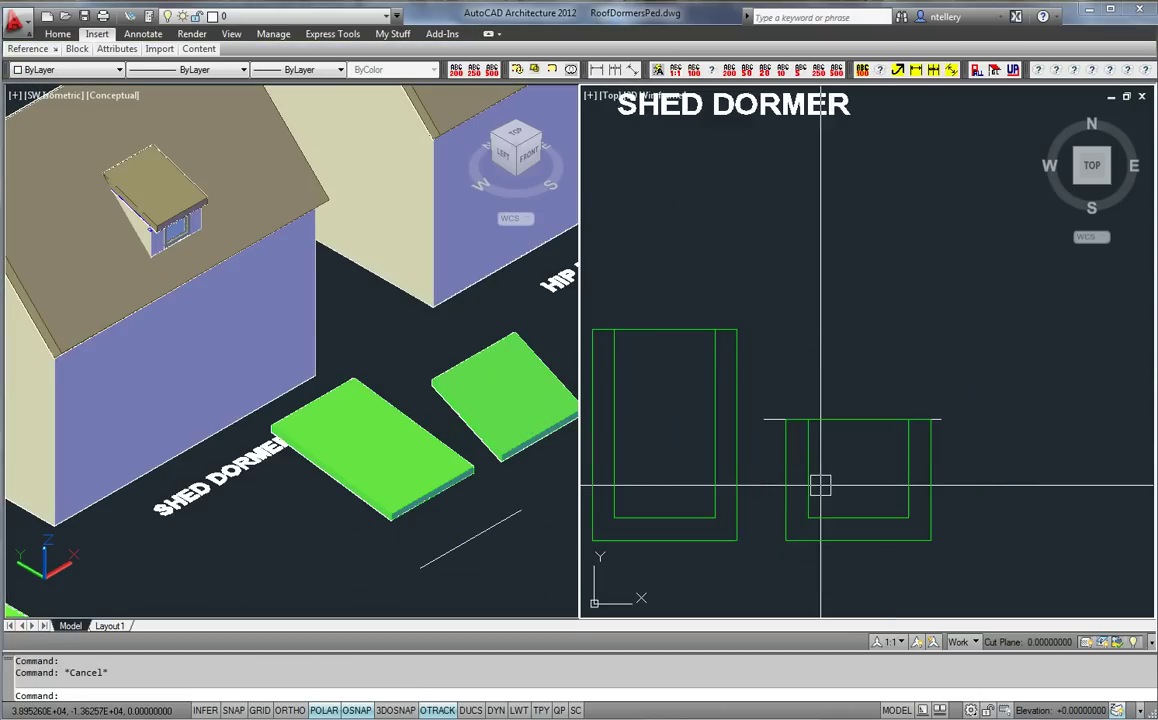
pyautogui.moveTo(922, 490); pyautogui.dragTo(778, 491, button='middle')
pyautogui.scroll(-4, 778, 491)
pyautogui.moveTo(978, 466); pyautogui.dragTo(825, 473, button='middle')
pyautogui.scroll(3, 899, 486)
pyautogui.click(290, 480)
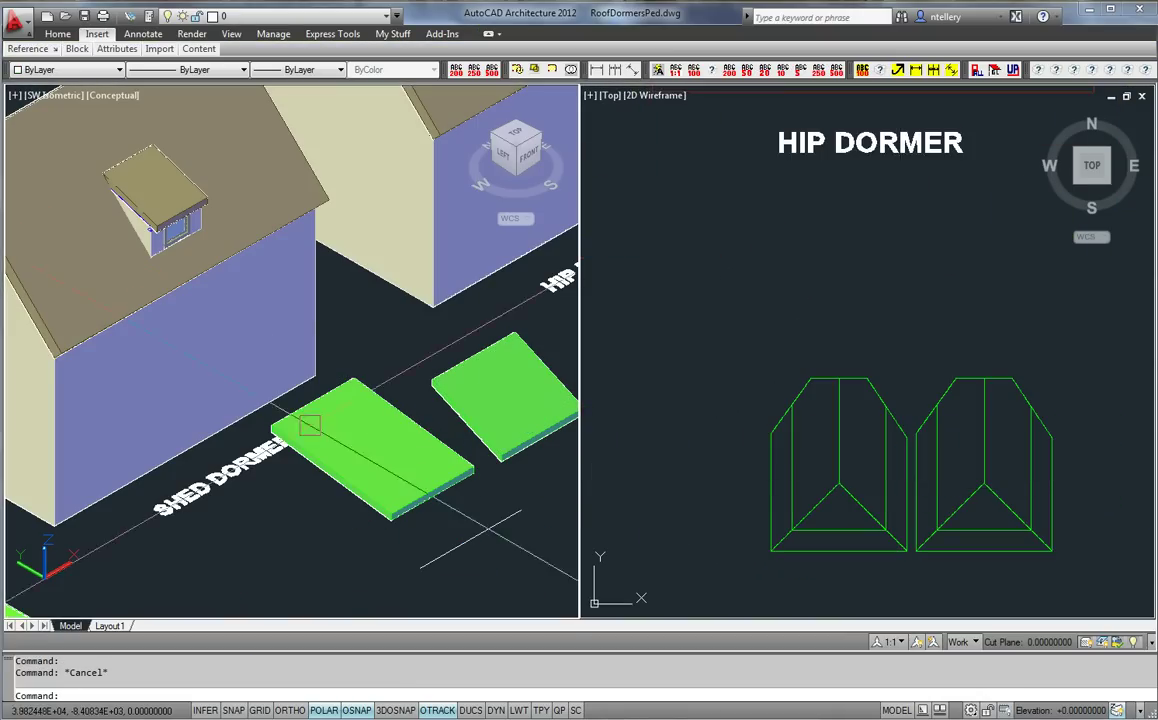
pyautogui.scroll(-3, 290, 480)
pyautogui.moveTo(541, 328); pyautogui.dragTo(383, 419, button='middle')
pyautogui.scroll(3, 383, 419)
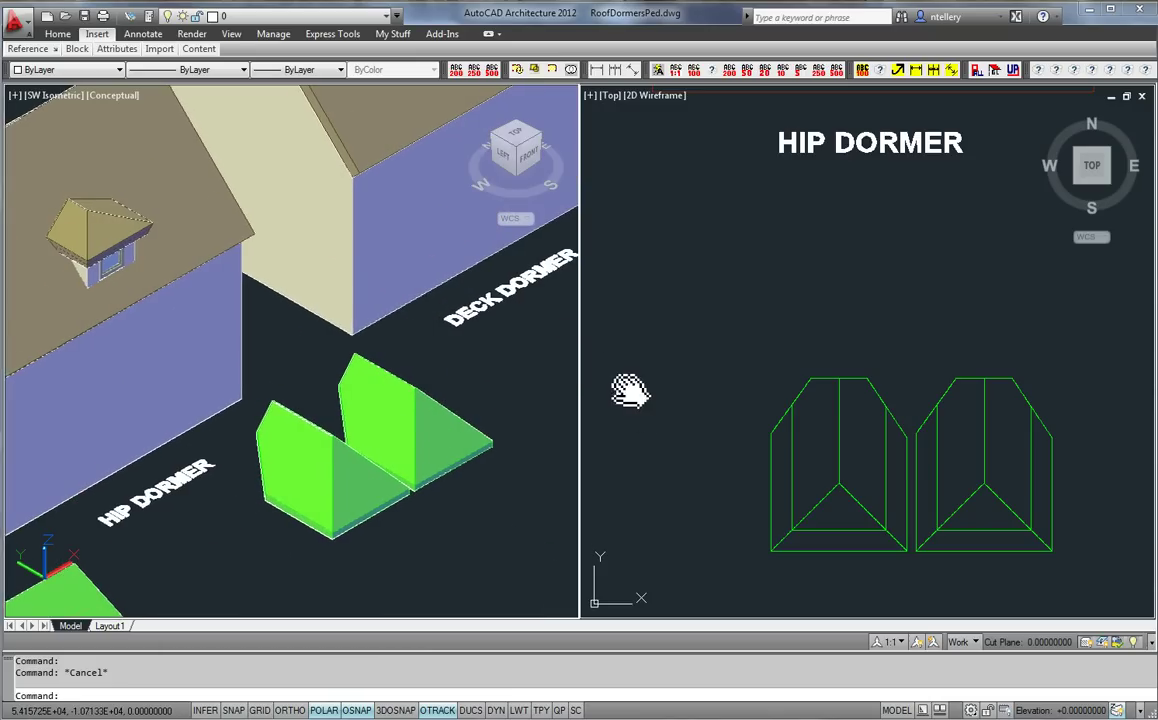
pyautogui.press('Escape')
pyautogui.moveTo(532, 356); pyautogui.dragTo(288, 541, button='middle')
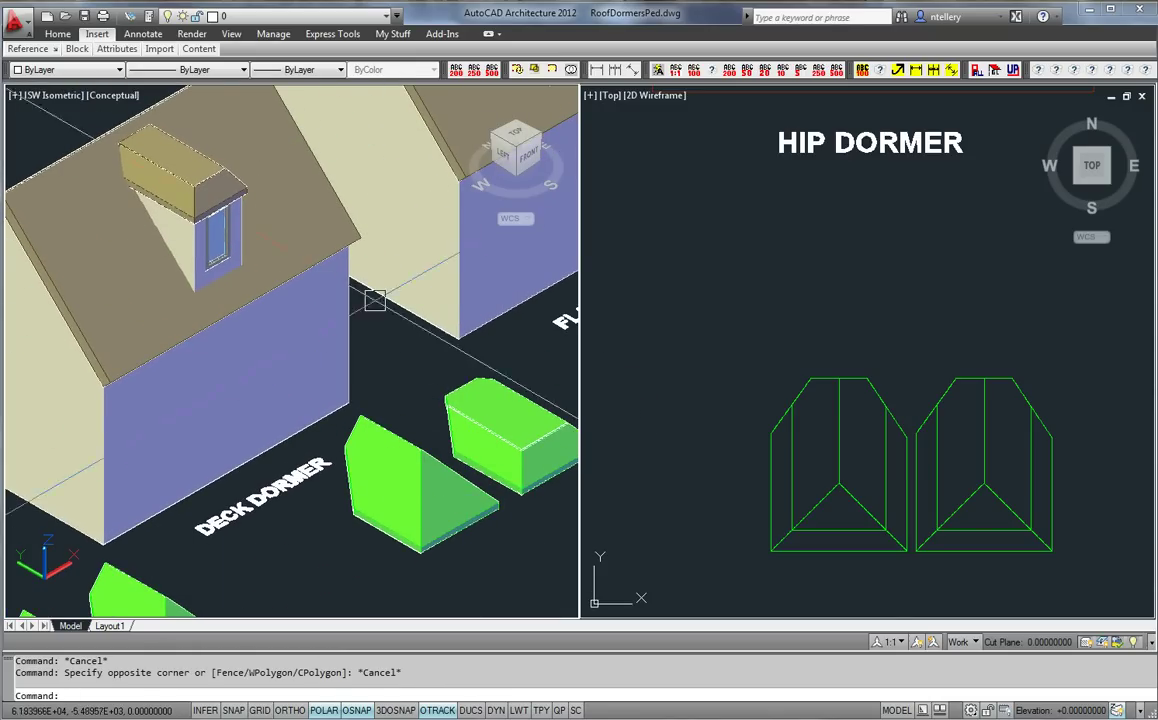
pyautogui.scroll(-3, 785, 494)
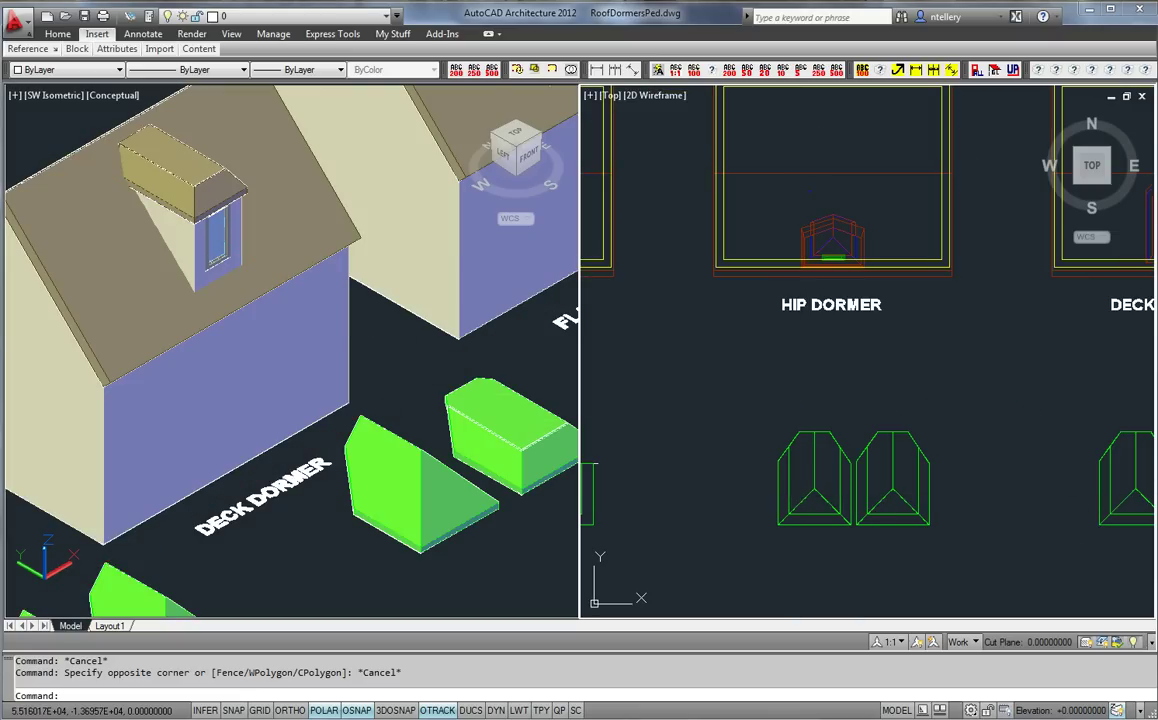
# Edit the front edge of the left hip dormer roof, giving it a second face at height 111 with a 1-degree slope
pyautogui.scroll(3, 969, 483)
pyautogui.click(968, 484)
pyautogui.press('Escape')
pyautogui.scroll(-6, 954, 488)
pyautogui.scroll(8, 893, 502)
pyautogui.click(892, 503)
pyautogui.rightClick(840, 470)
pyautogui.click(890, 322)
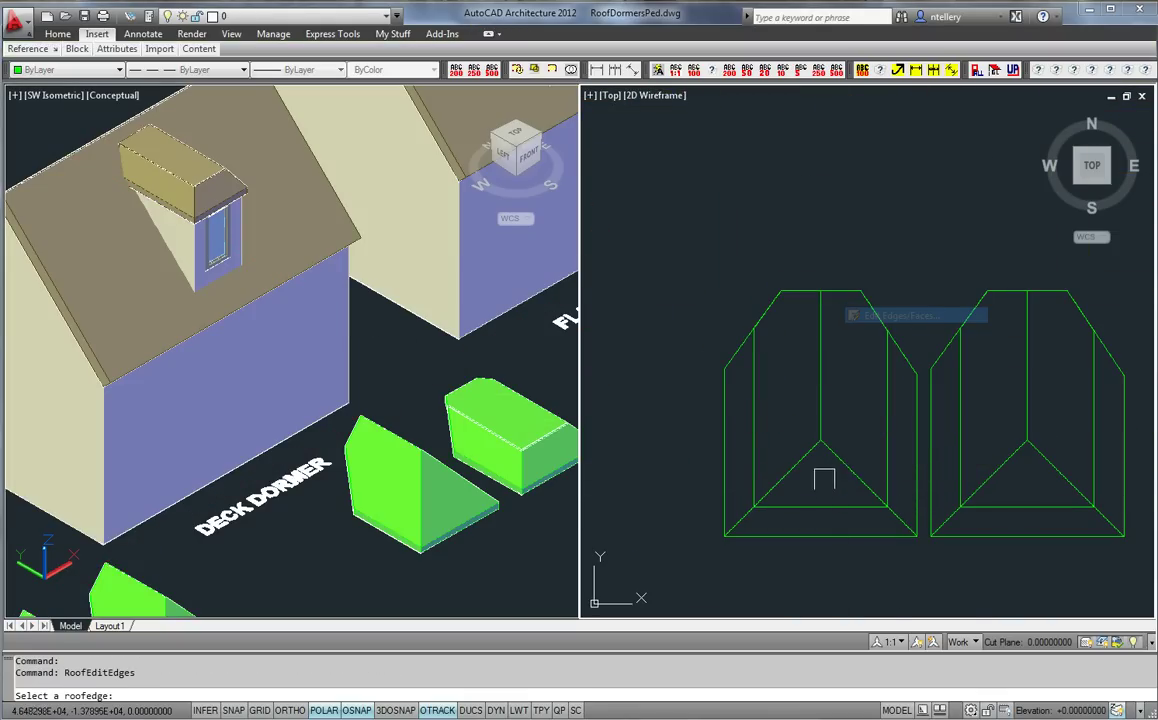
pyautogui.click(815, 506)
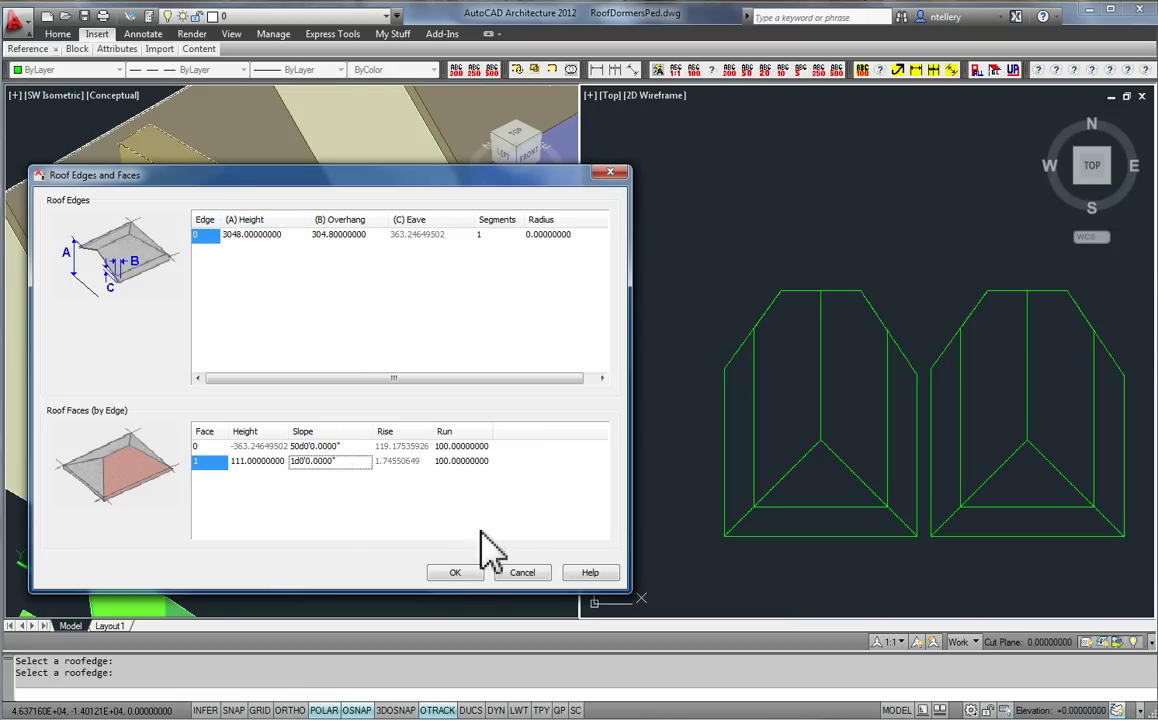
pyautogui.click(458, 572)
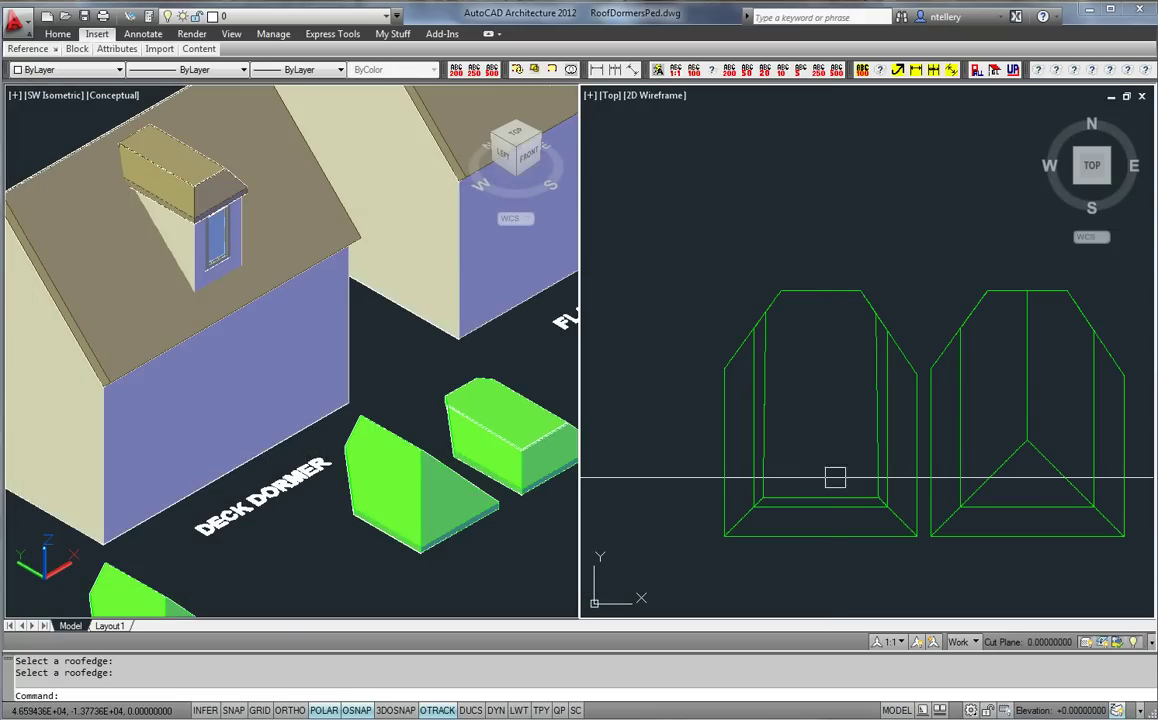
# Try to flatten the second face on the front edge of the left hip dormer roof by changing its slope
pyautogui.click(752, 486)
pyautogui.scroll(-5, 509, 408)
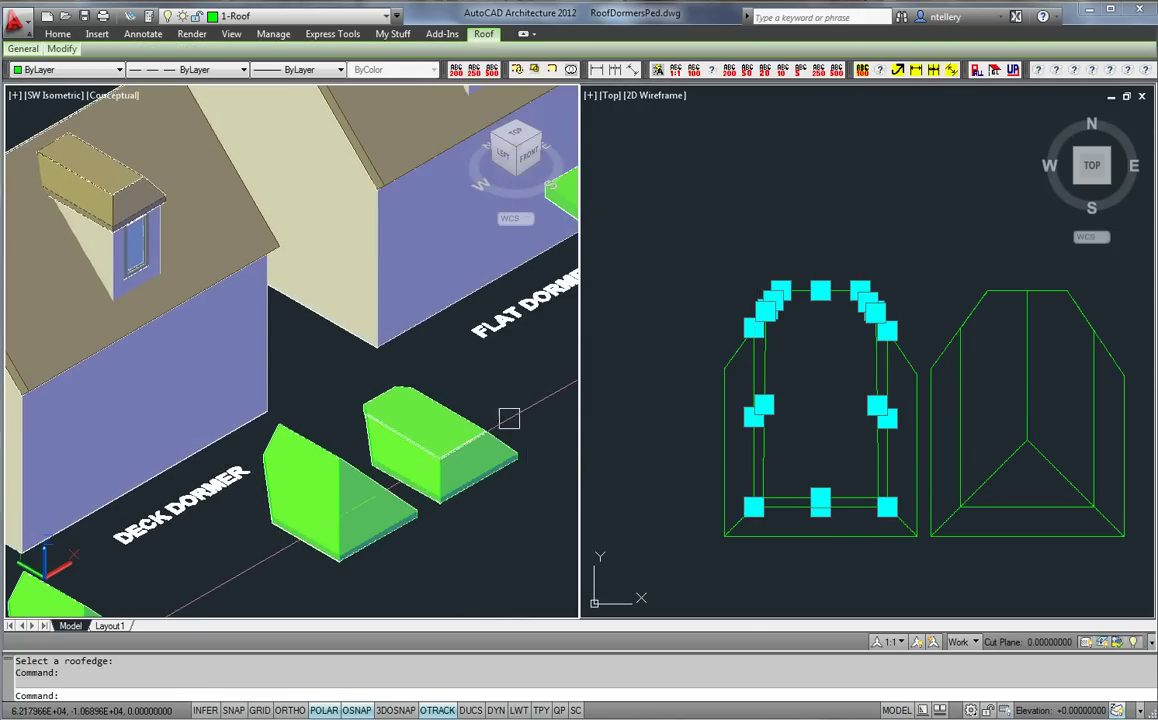
pyautogui.scroll(8, 486, 440)
pyautogui.press('Escape')
pyautogui.moveTo(313, 545); pyautogui.dragTo(411, 530, button='middle')
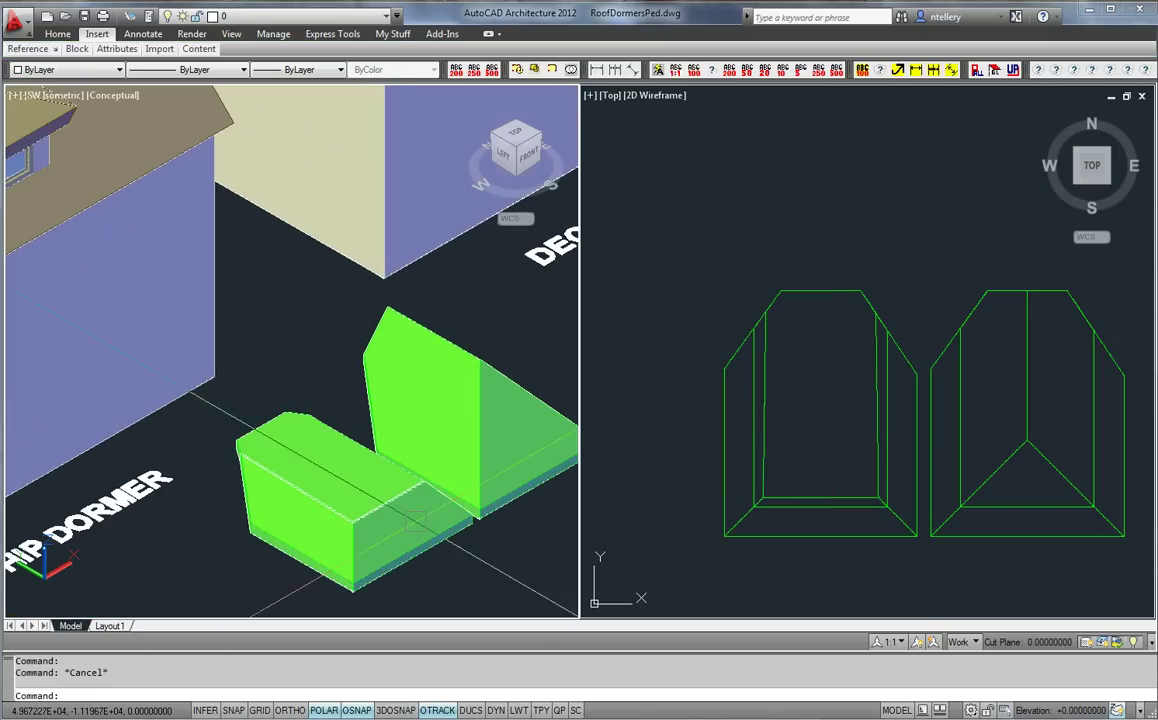
pyautogui.click(401, 558)
pyautogui.rightClick(403, 556)
pyautogui.click(447, 398)
pyautogui.click(427, 563)
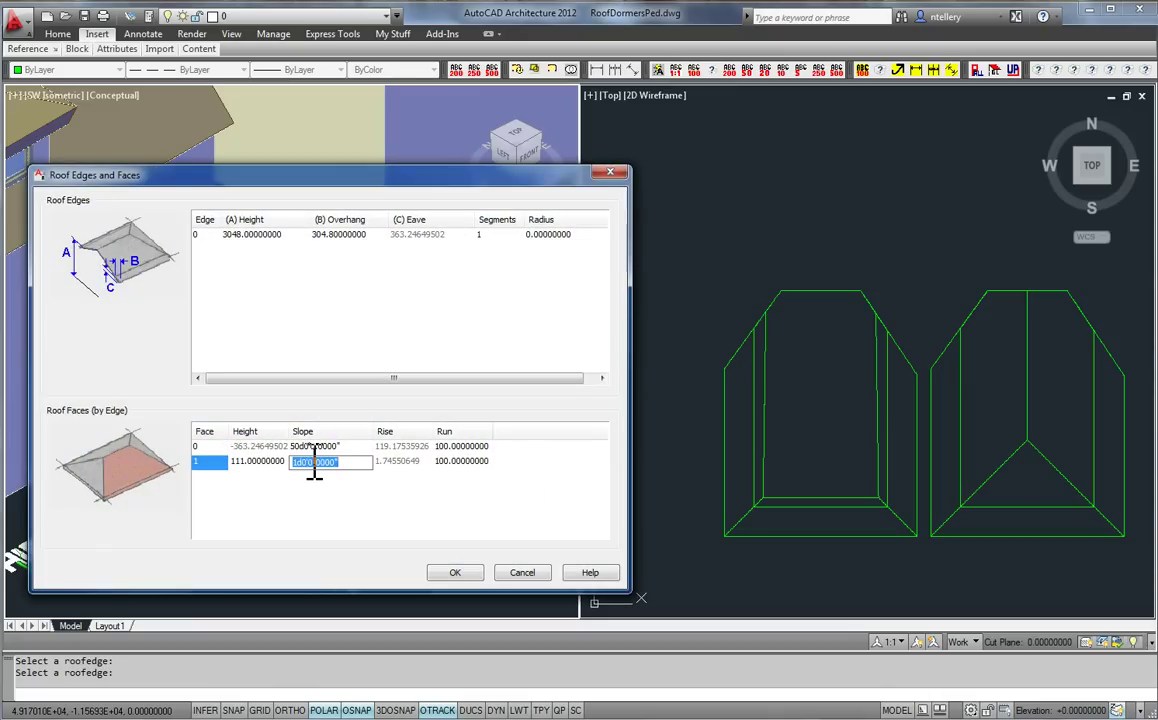
pyautogui.click(449, 572)
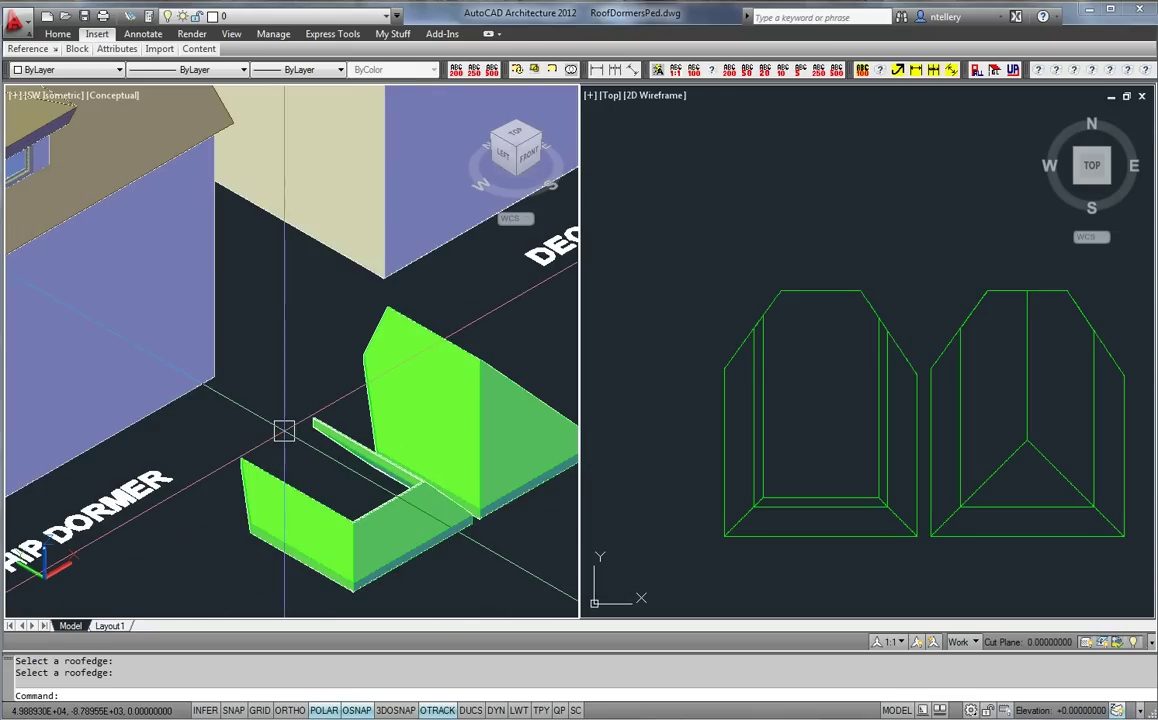
# Set the slope of the second face on the same front roof edge to 0d6'
pyautogui.click(393, 564)
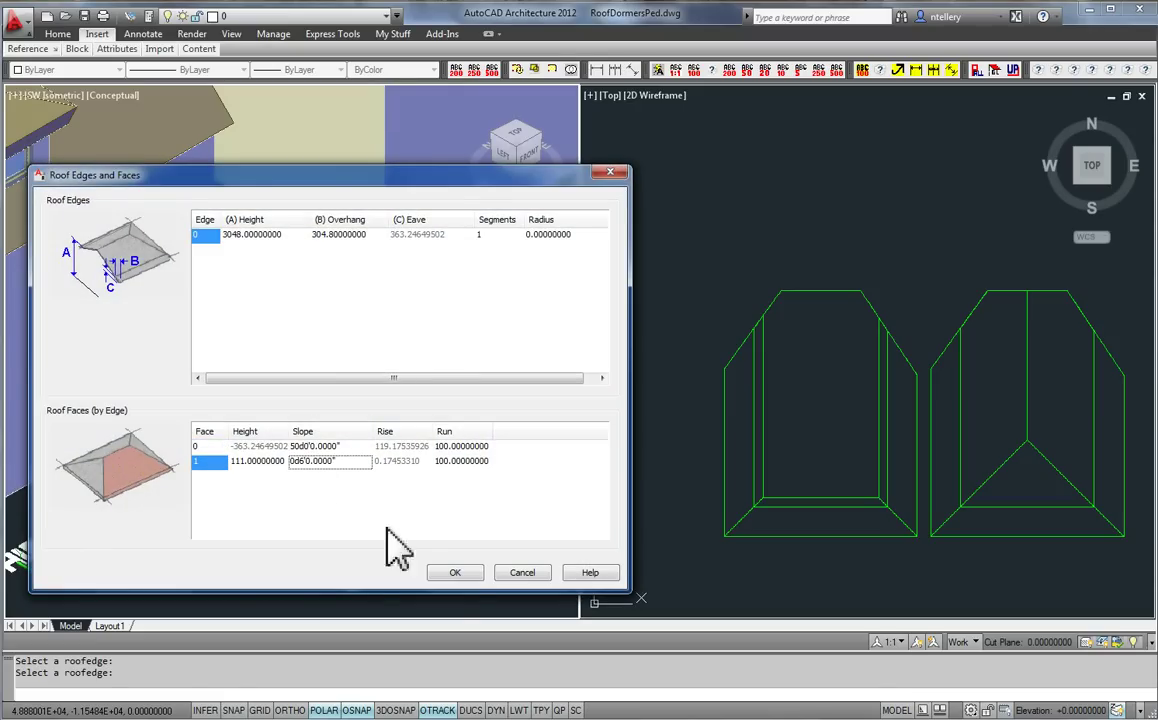
pyautogui.click(455, 572)
pyautogui.scroll(-5, 370, 555)
pyautogui.moveTo(368, 555); pyautogui.dragTo(400, 450, button='middle')
pyautogui.scroll(4, 401, 452)
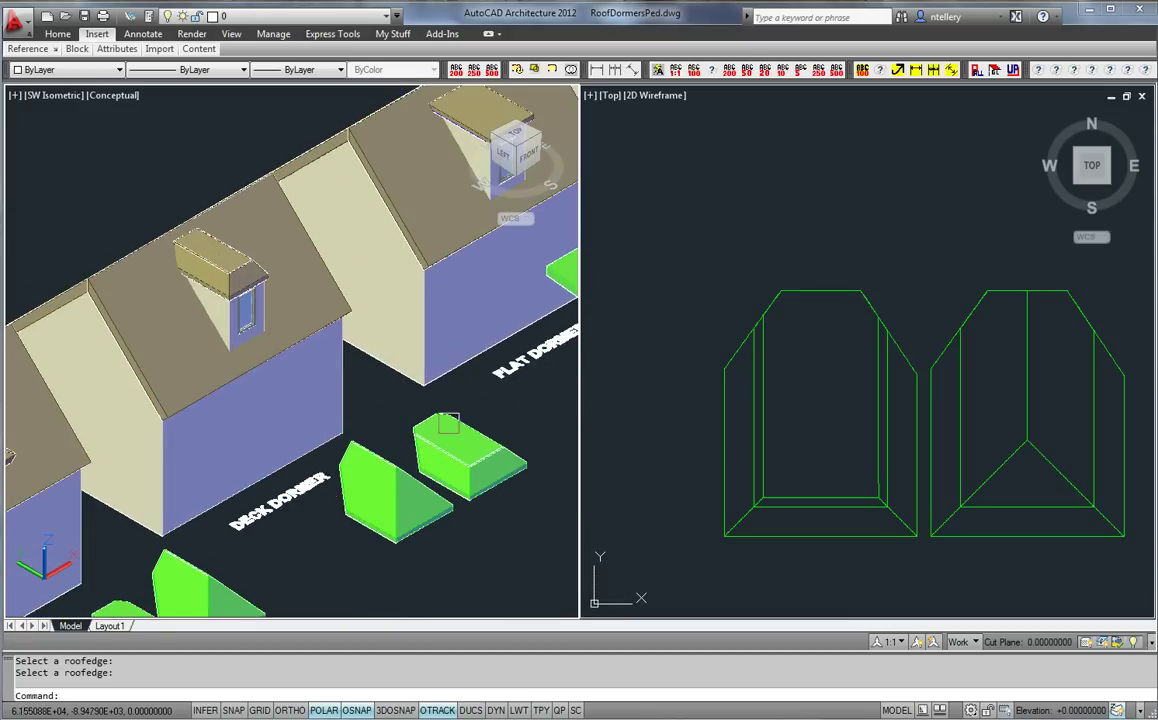
# Examine the eyebrow dormers house and the roof object in front of it in the isometric view
pyautogui.moveTo(461, 405); pyautogui.dragTo(181, 571, button='middle')
pyautogui.moveTo(426, 478); pyautogui.dragTo(287, 510, button='middle')
pyautogui.moveTo(451, 381); pyautogui.dragTo(310, 483, button='middle')
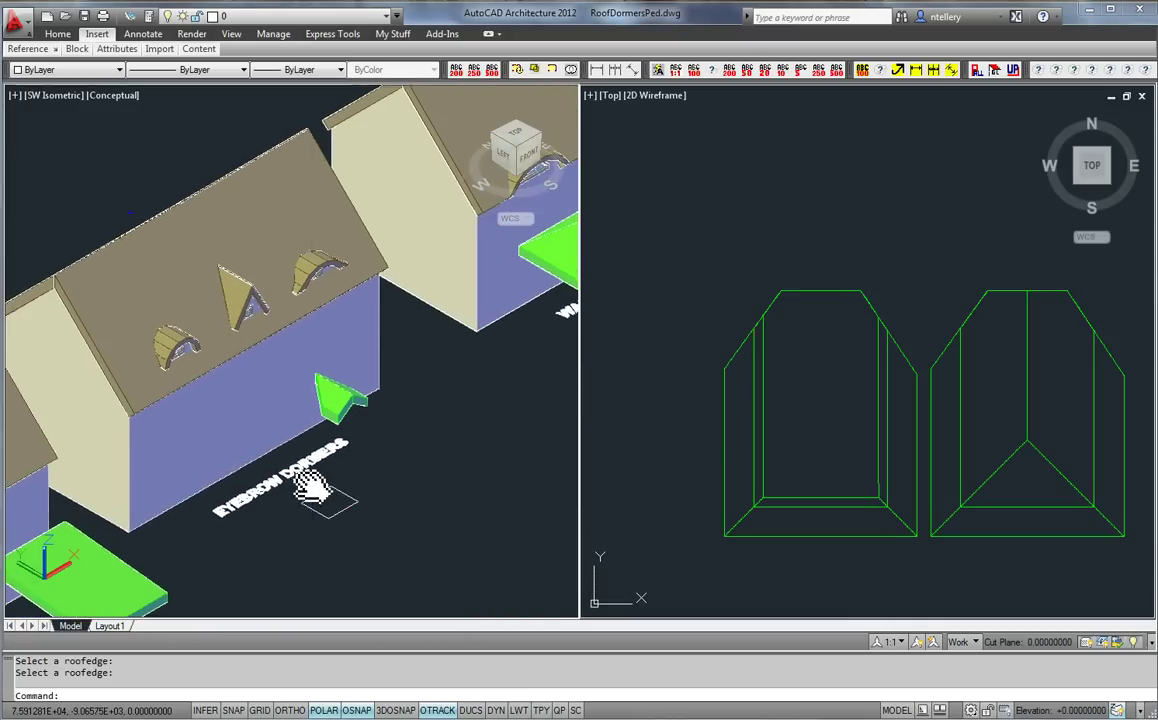
pyautogui.scroll(3, 360, 383)
pyautogui.moveTo(360, 383); pyautogui.dragTo(560, 441, button='middle')
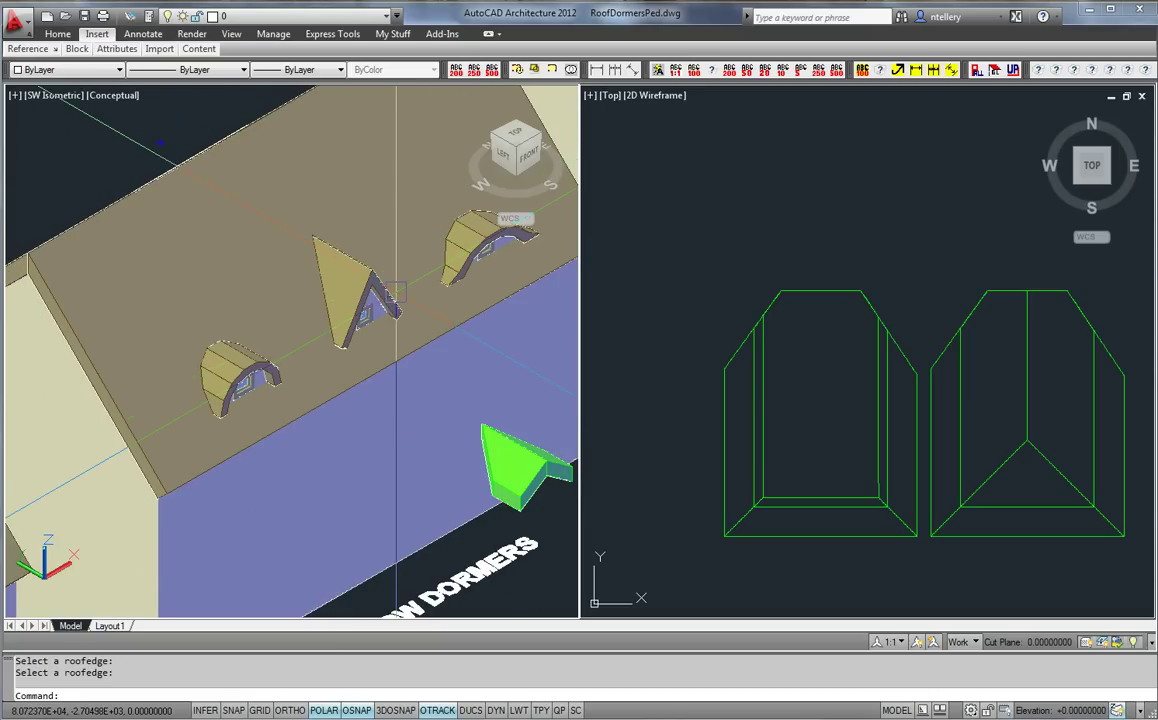
pyautogui.scroll(-3, 76, 458)
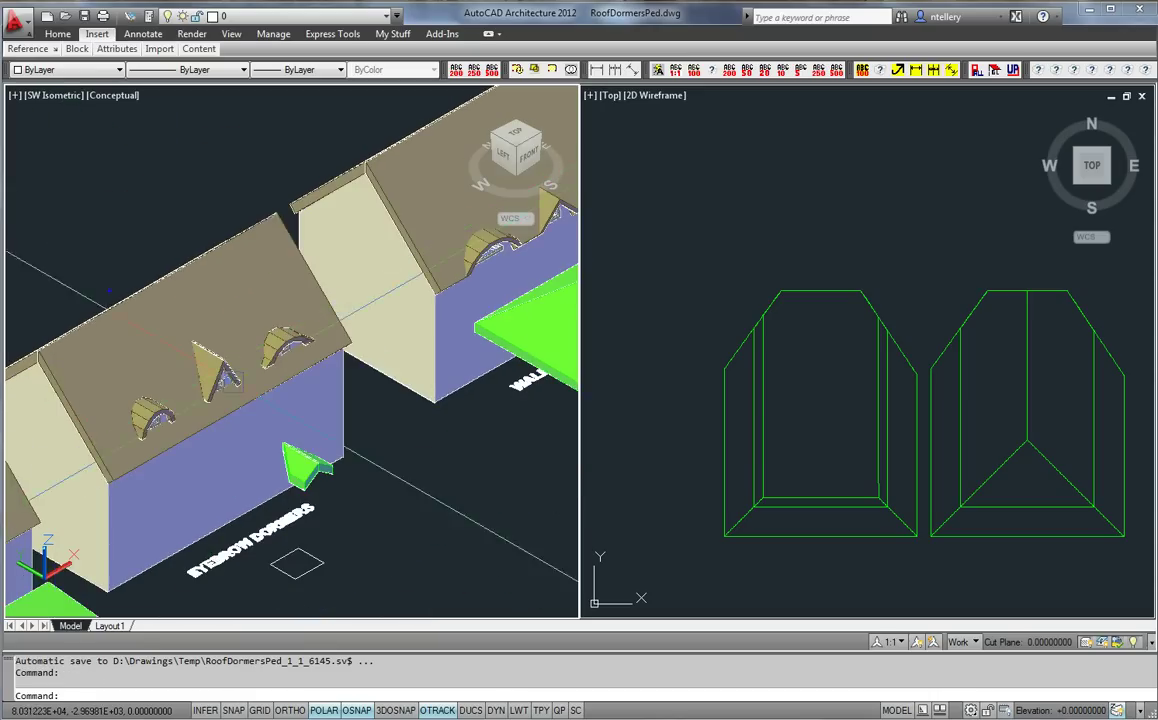
# Examine the curved and gabled wall dormers and the large roof object beside them in the isometric view
pyautogui.moveTo(472, 292); pyautogui.dragTo(131, 421, button='middle')
pyautogui.scroll(2, 58, 475)
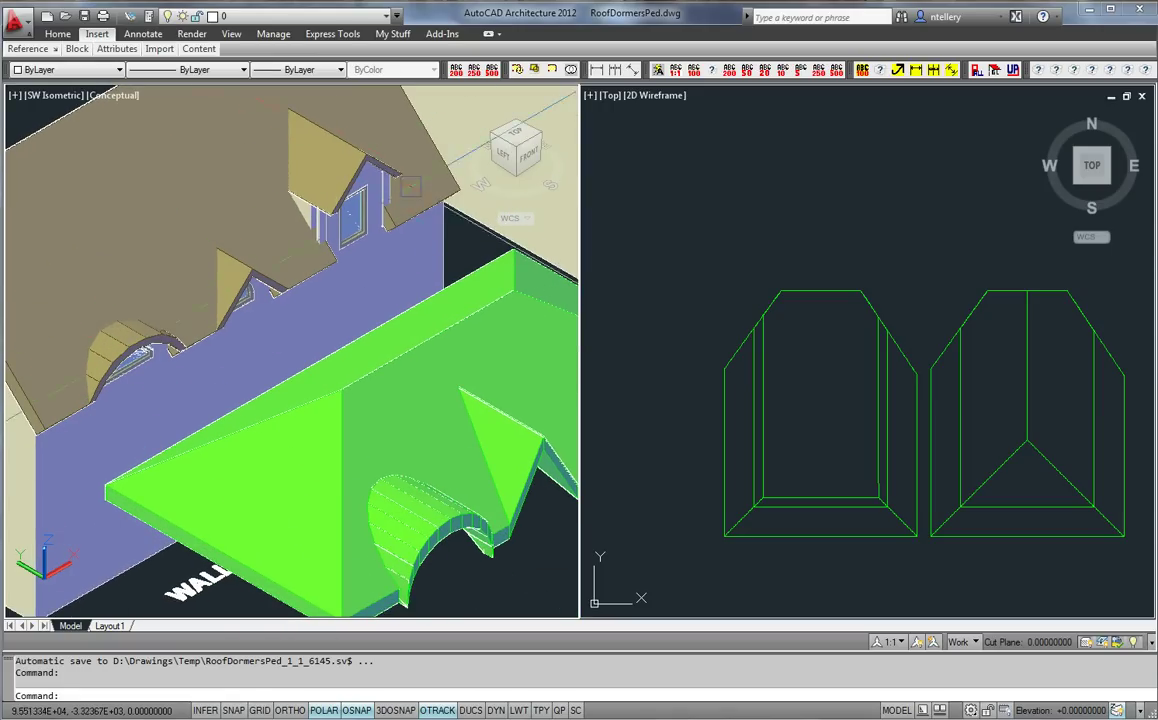
pyautogui.scroll(-3, 217, 390)
pyautogui.moveTo(217, 390); pyautogui.dragTo(384, 290, button='middle')
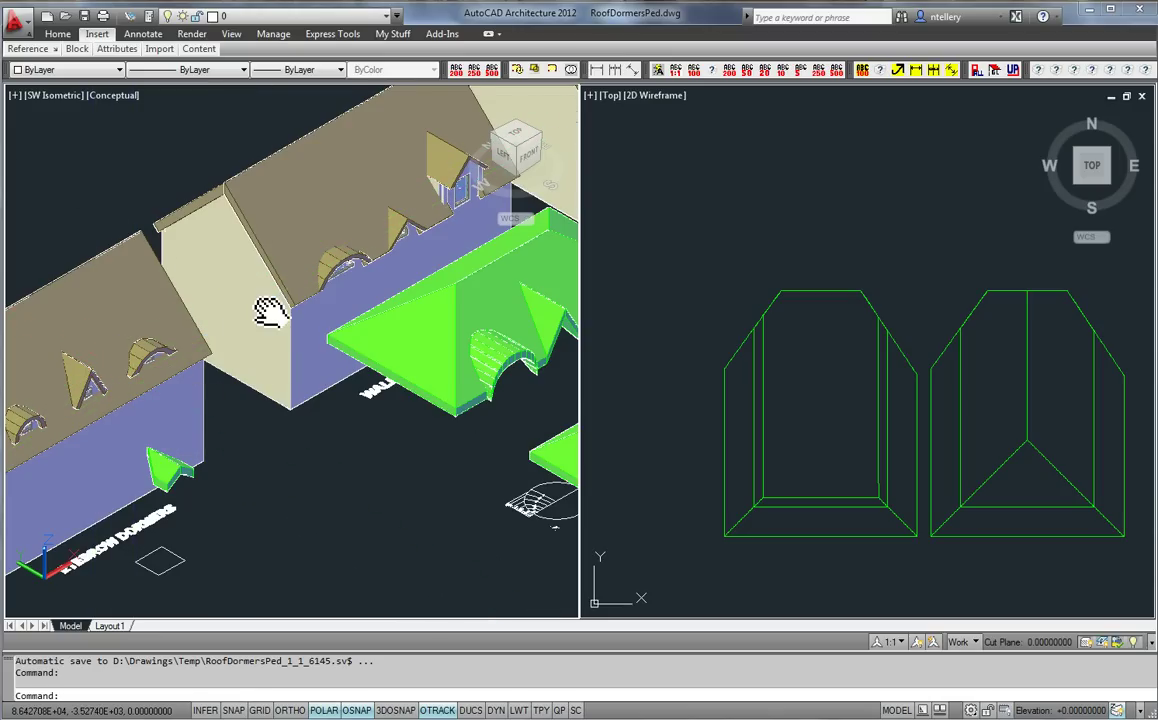
pyautogui.moveTo(266, 315); pyautogui.dragTo(252, 328, button='middle')
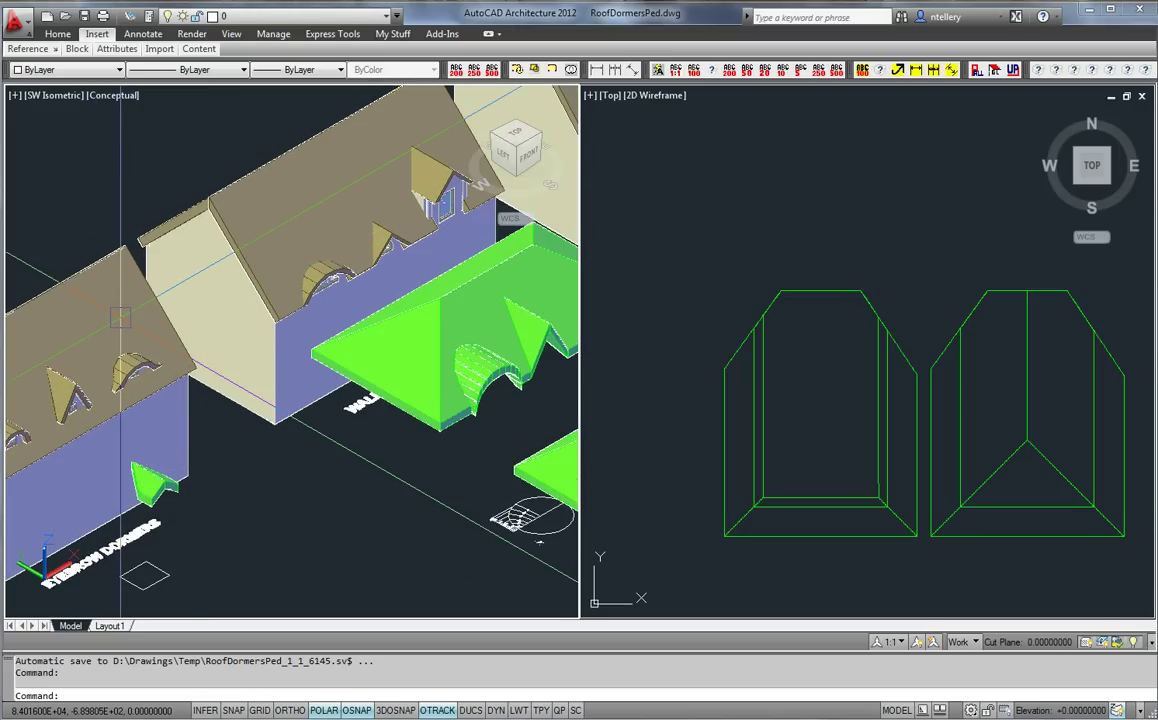
pyautogui.moveTo(107, 371); pyautogui.dragTo(96, 388, button='middle')
pyautogui.scroll(4, 385, 293)
pyautogui.moveTo(363, 308); pyautogui.dragTo(379, 295, button='middle')
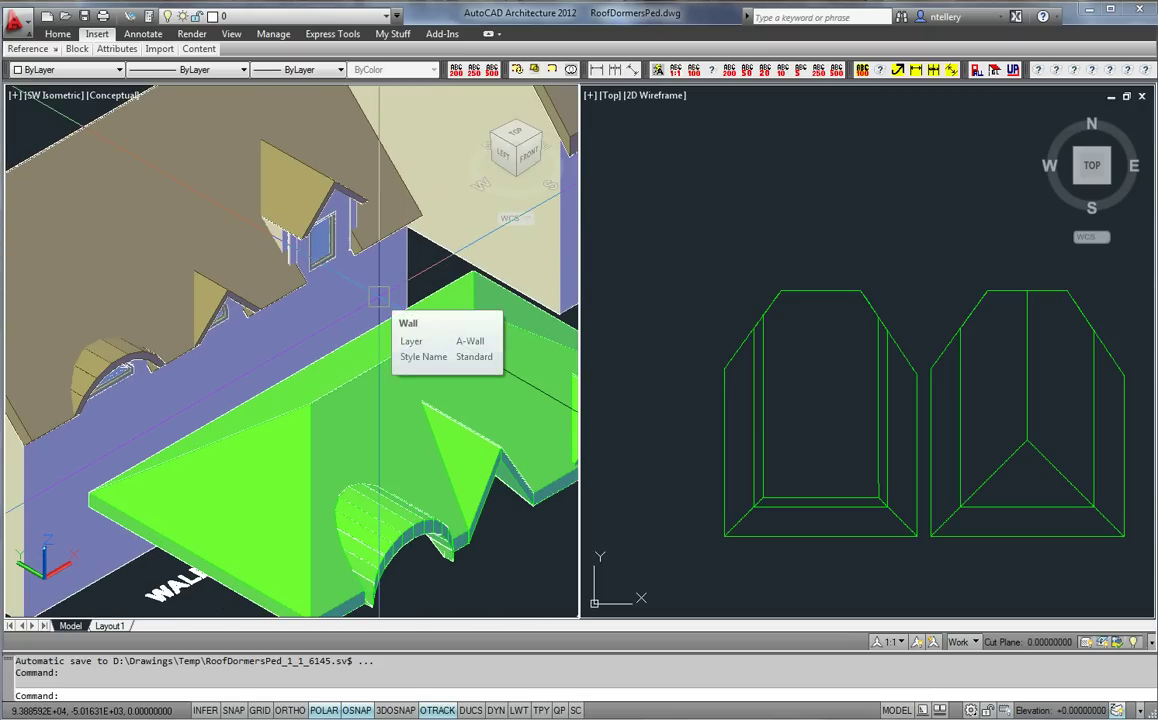
# Inspect the large wall dormer roof from other angles in the Object Viewer, then clear the selection
pyautogui.click(383, 330)
pyautogui.rightClick(478, 444)
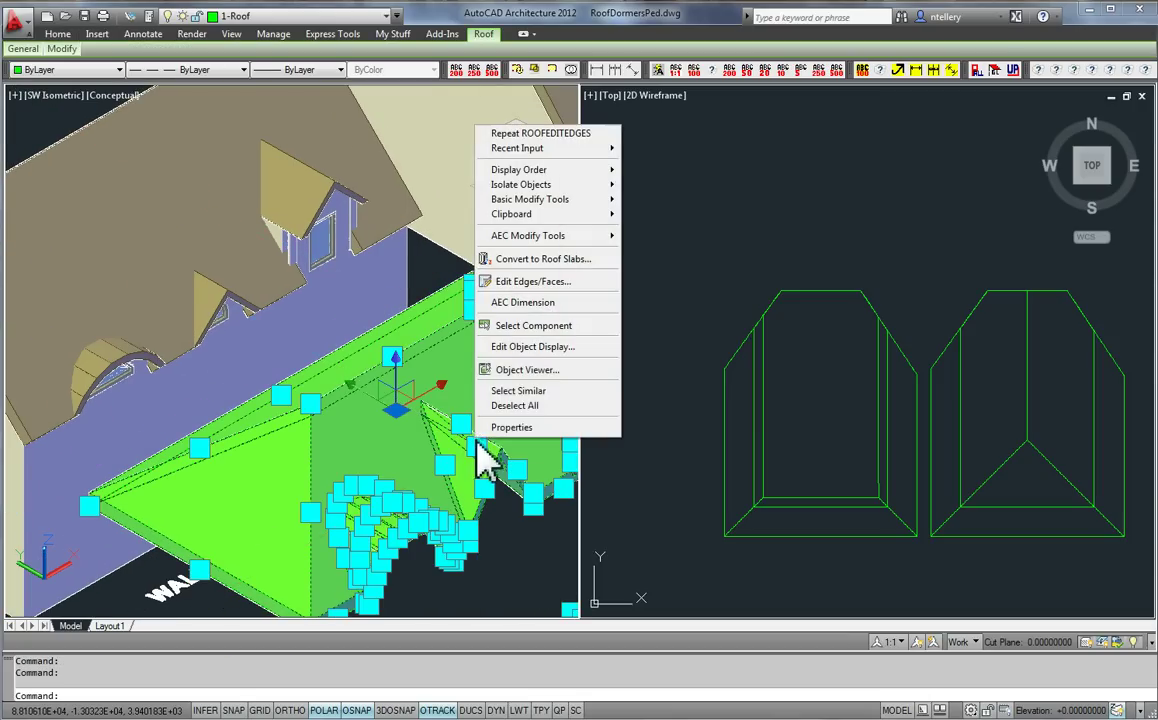
pyautogui.click(527, 369)
pyautogui.moveTo(589, 556); pyautogui.dragTo(448, 468)
pyautogui.scroll(3, 578, 451)
pyautogui.moveTo(448, 468); pyautogui.dragTo(449, 471, button='middle')
pyautogui.moveTo(449, 472); pyautogui.dragTo(655, 465)
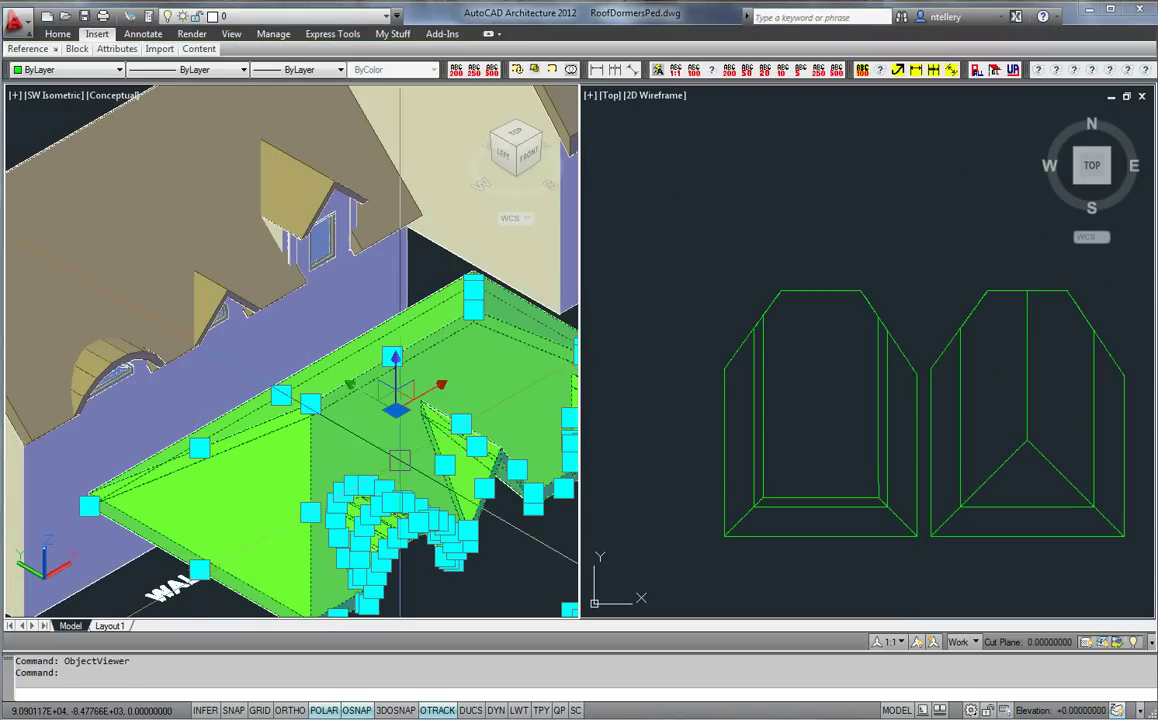
pyautogui.scroll(3, 406, 315)
pyautogui.press('Escape')
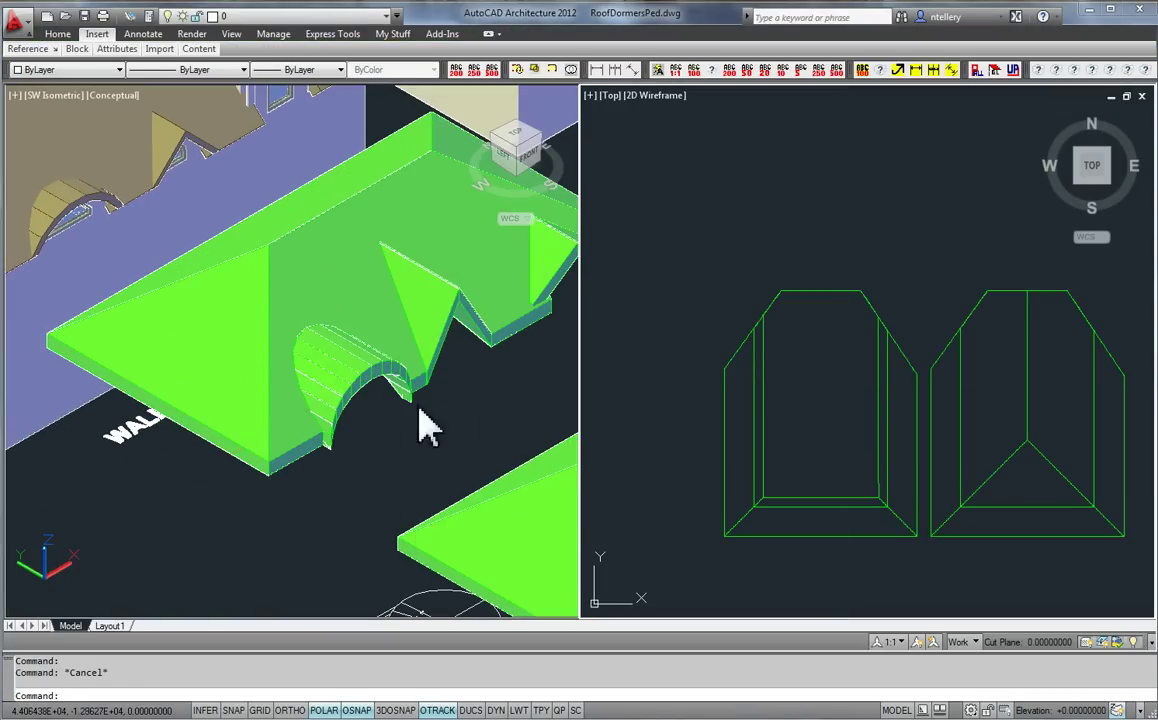
# Examine the small hipped projection on the front edge of the separate trial roof in both views
pyautogui.scroll(-5, 372, 434)
pyautogui.click(739, 432)
pyautogui.scroll(-6, 739, 432)
pyautogui.moveTo(912, 465); pyautogui.dragTo(576, 370, button='middle')
pyautogui.moveTo(1039, 450); pyautogui.dragTo(904, 437, button='middle')
pyautogui.scroll(5, 899, 420)
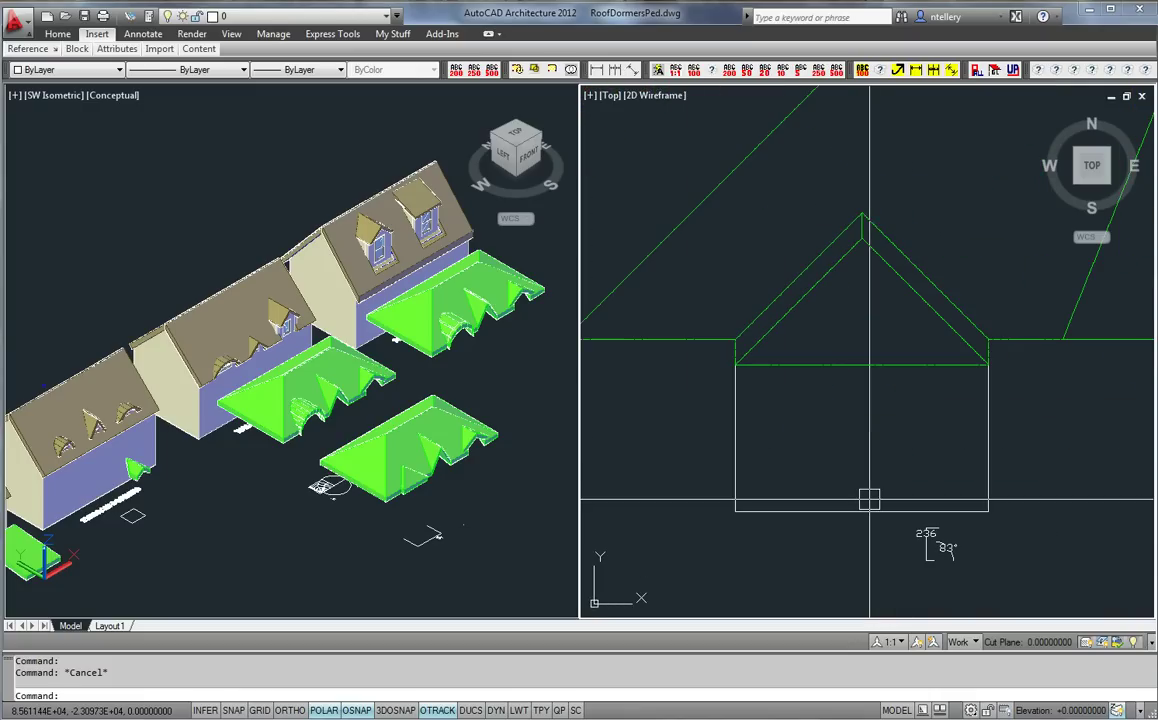
pyautogui.scroll(6, 400, 478)
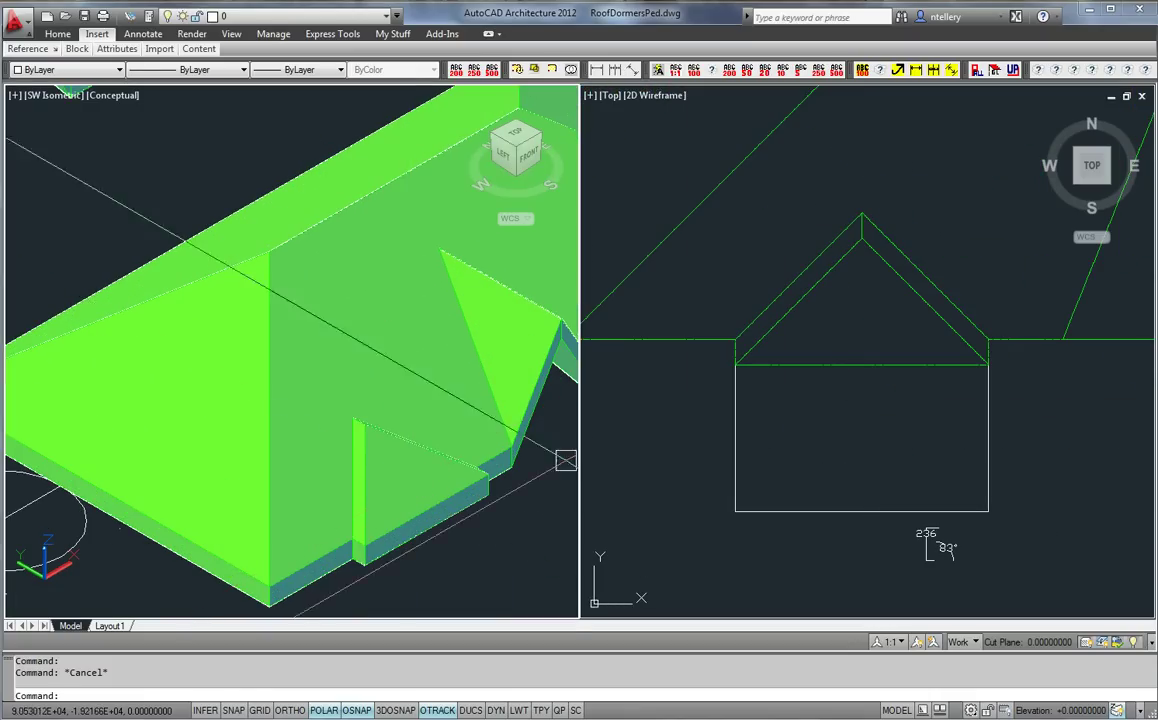
pyautogui.click(855, 241)
pyautogui.click(861, 237)
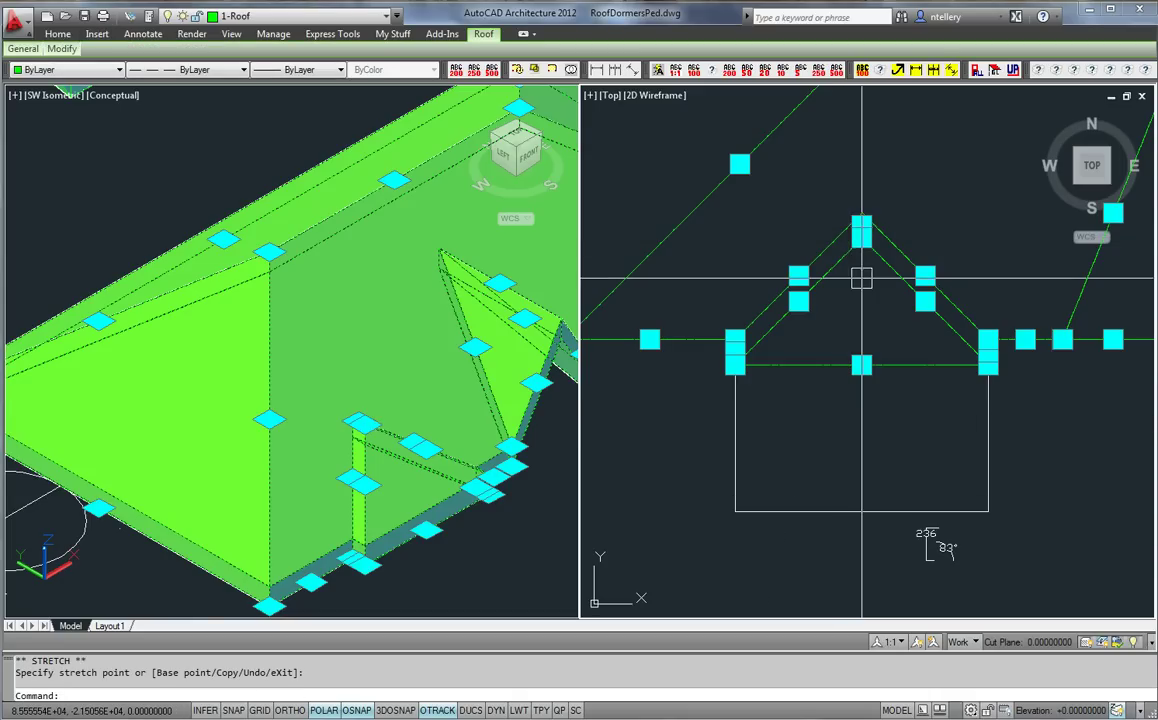
pyautogui.click(861, 237)
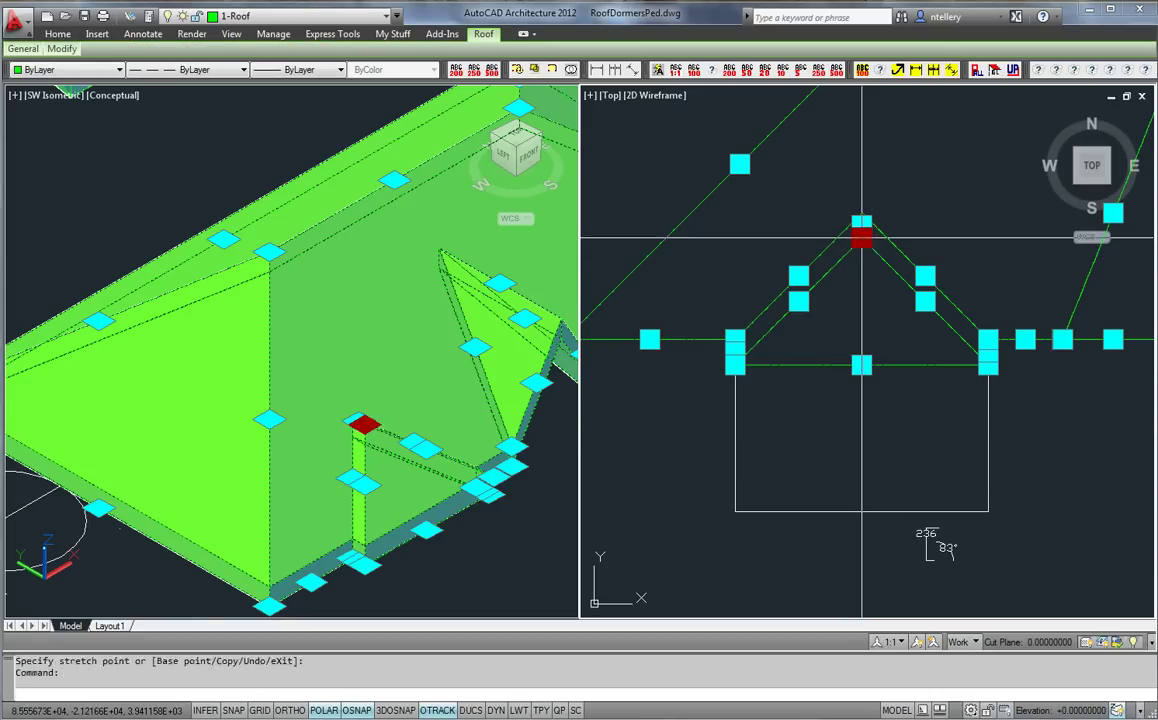
pyautogui.press('Escape')
# Turn the projection's hipped front into a gable by changing the face slope of its front roof edge
pyautogui.rightClick(892, 367)
pyautogui.click(948, 520)
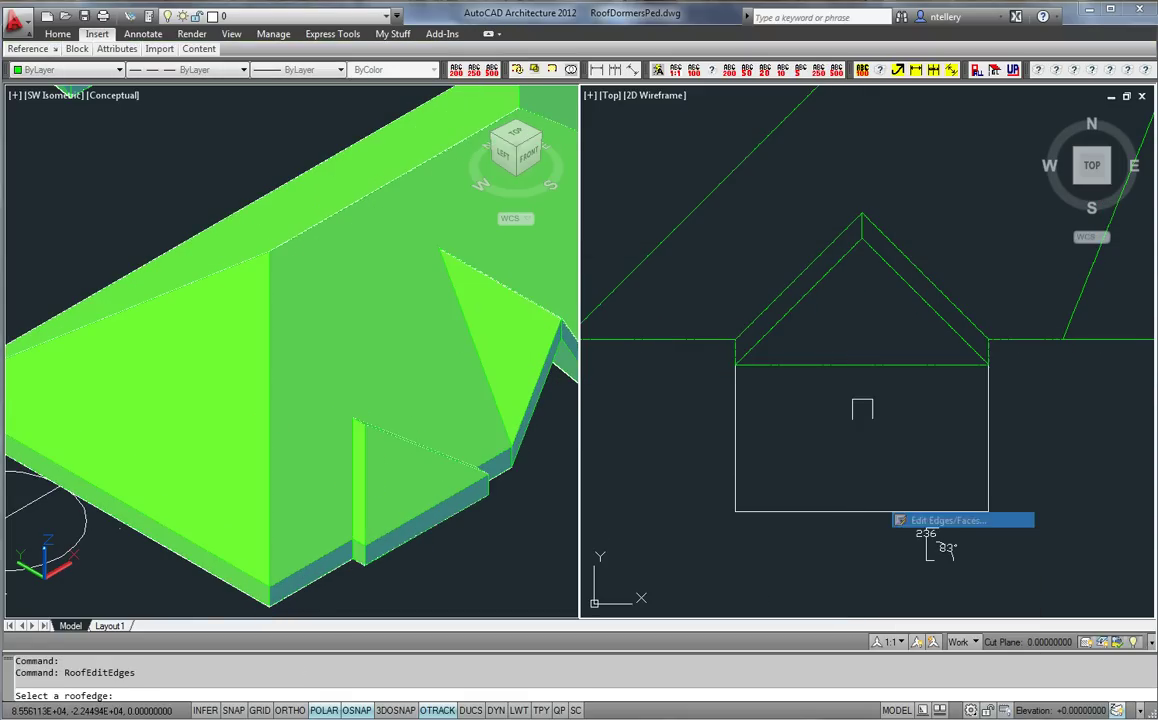
pyautogui.click(858, 366)
pyautogui.press('Return')
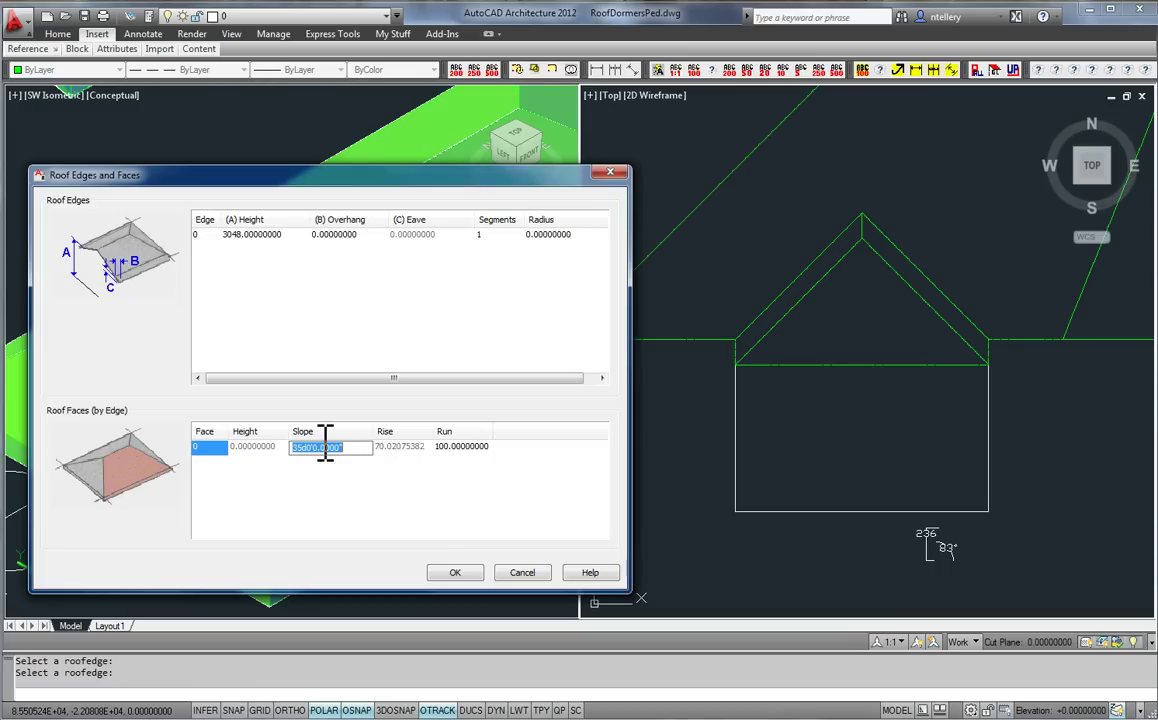
pyautogui.click(452, 573)
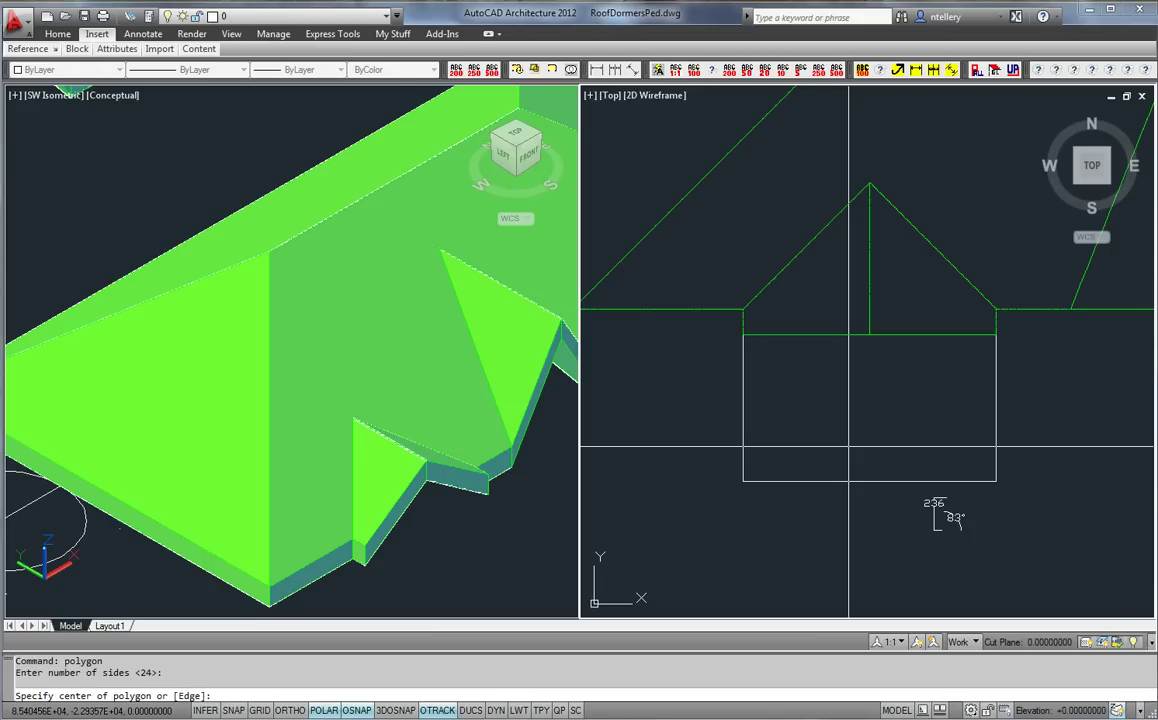
pyautogui.press('Return')
pyautogui.click(870, 481)
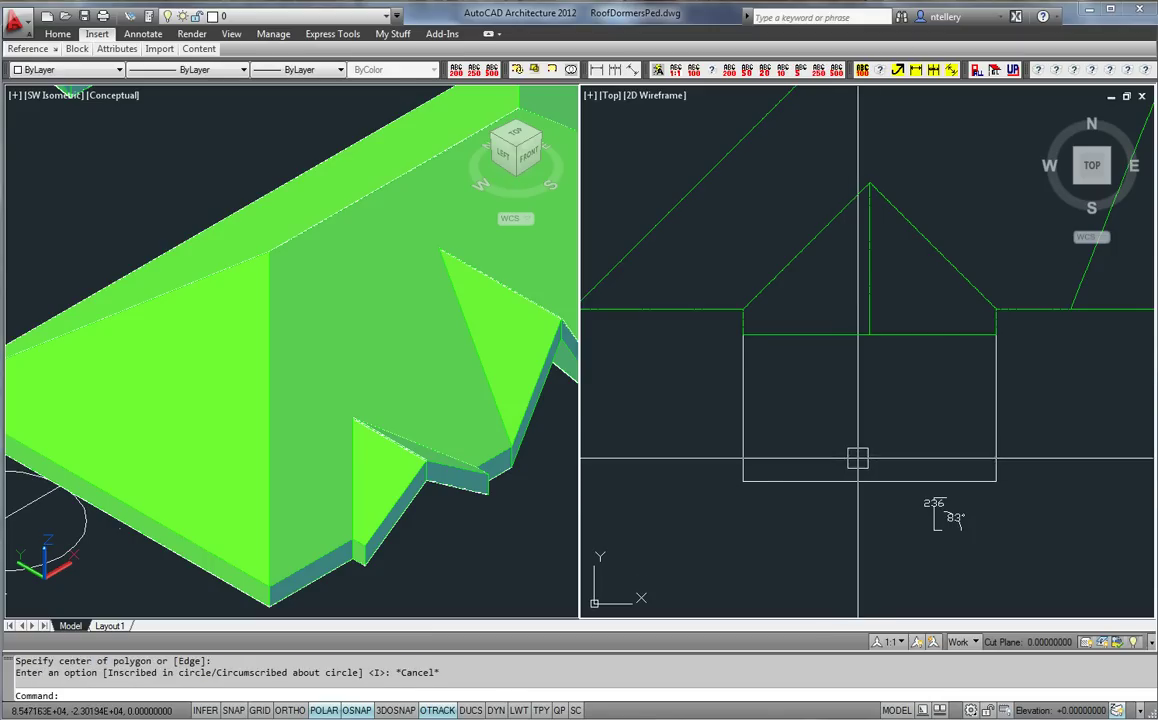
pyautogui.press('Escape')
pyautogui.press('Return')
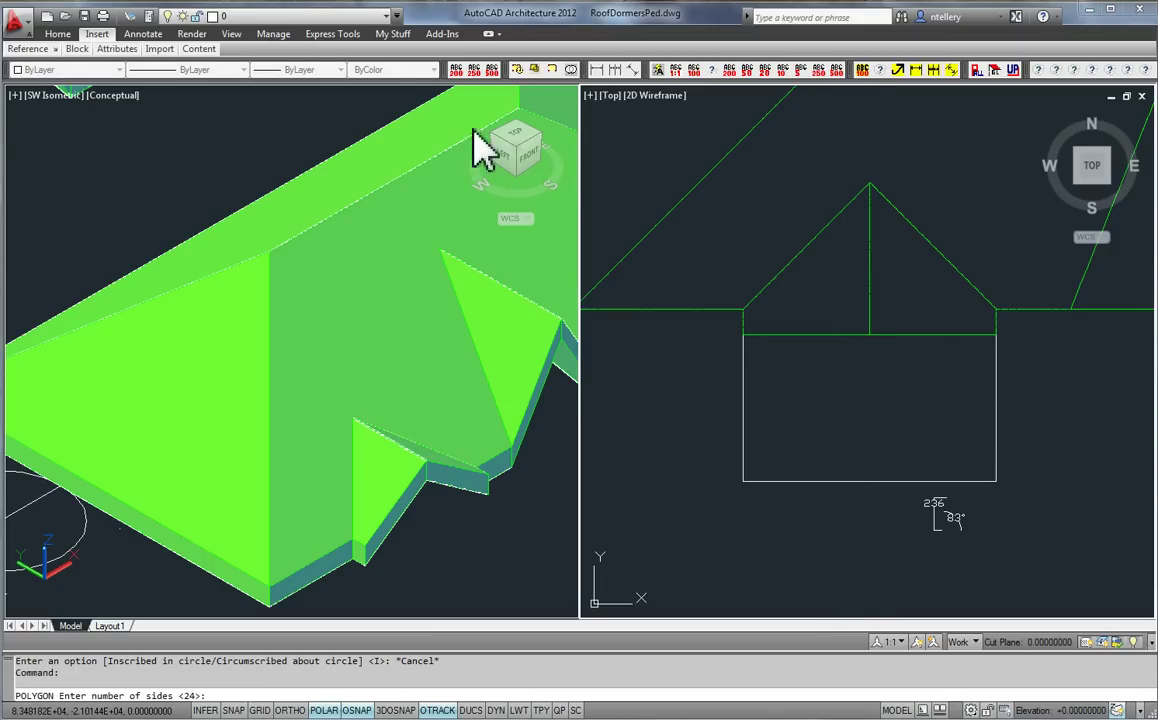
pyautogui.click(515, 69)
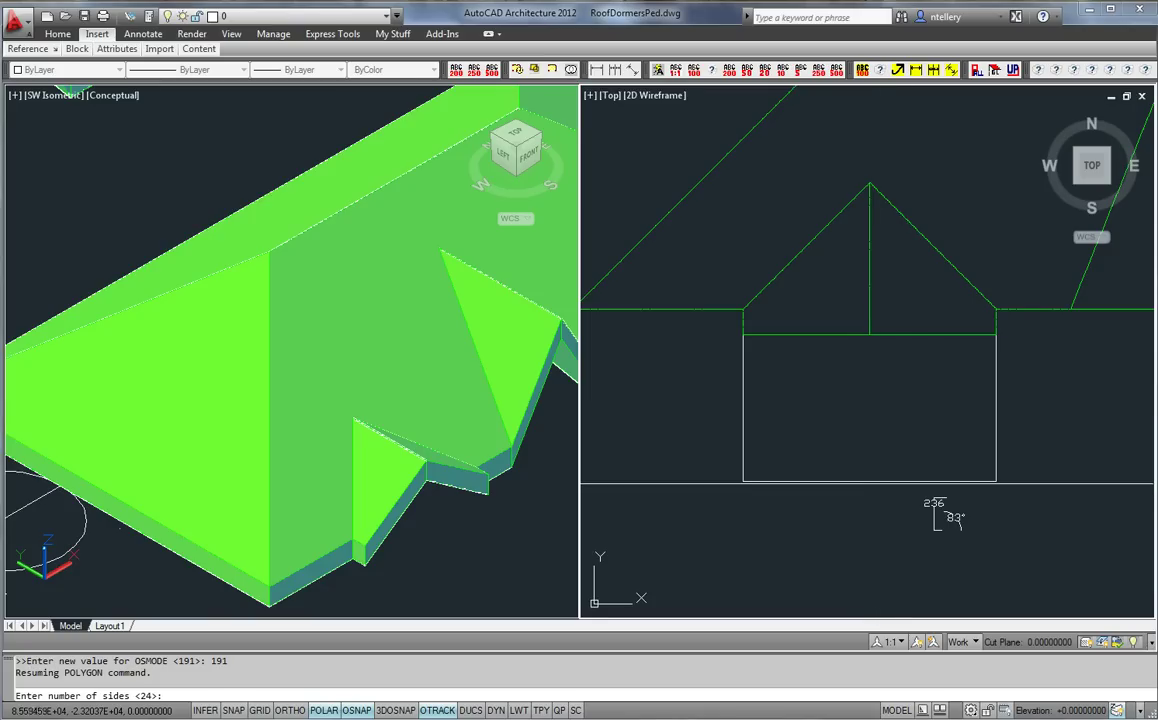
pyautogui.keyDown('shift'); pyautogui.rightClick(862, 516); pyautogui.keyUp('shift')
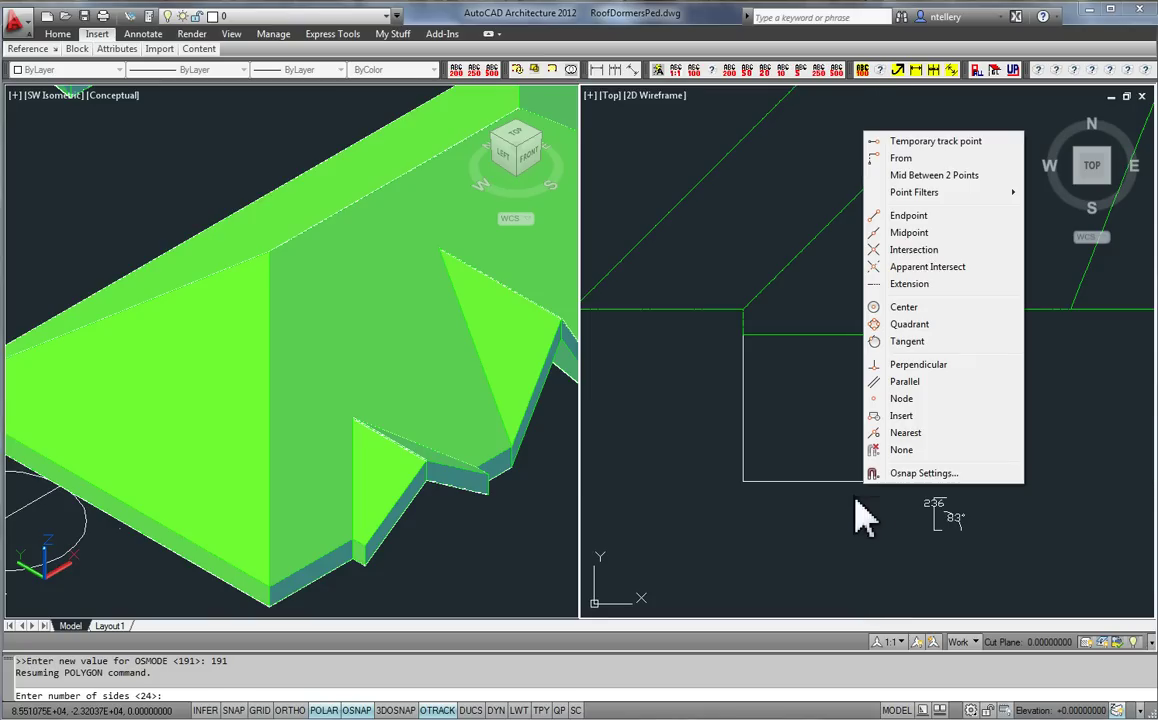
pyautogui.click(908, 233)
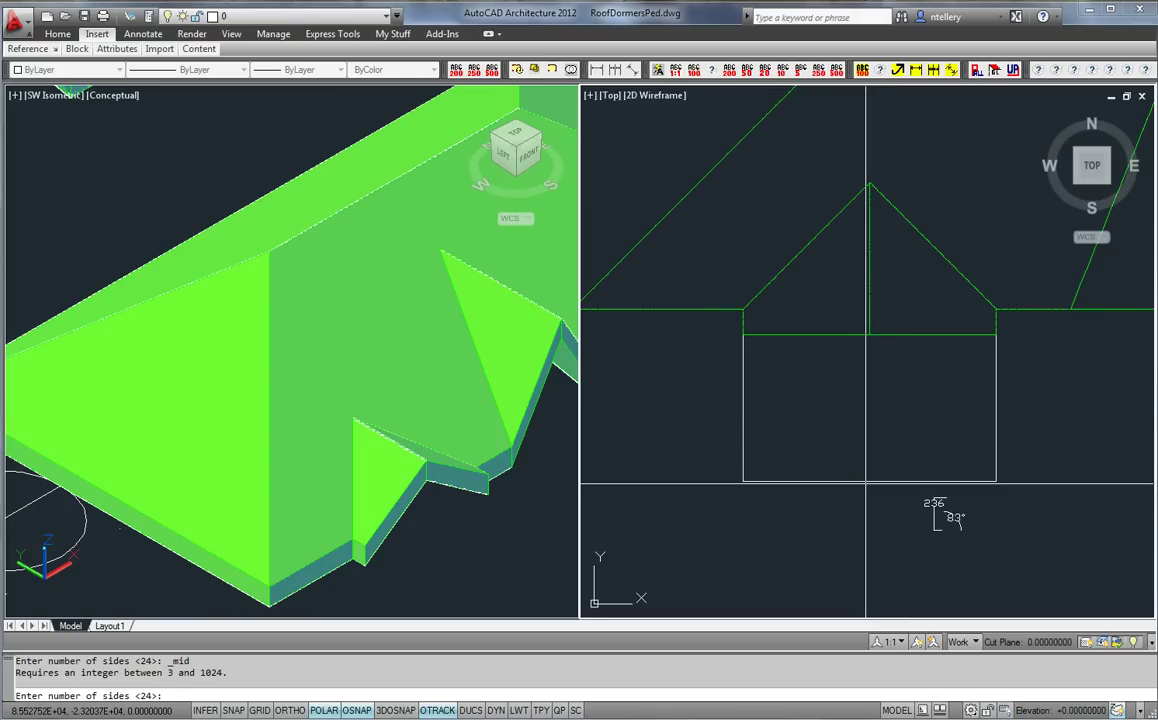
pyautogui.press('Escape')
# Draw a 24-sided inscribed polygon centred on the midpoint of the rectangle's lower edge, with its radius reaching the lower-left corner
pyautogui.press('Return')
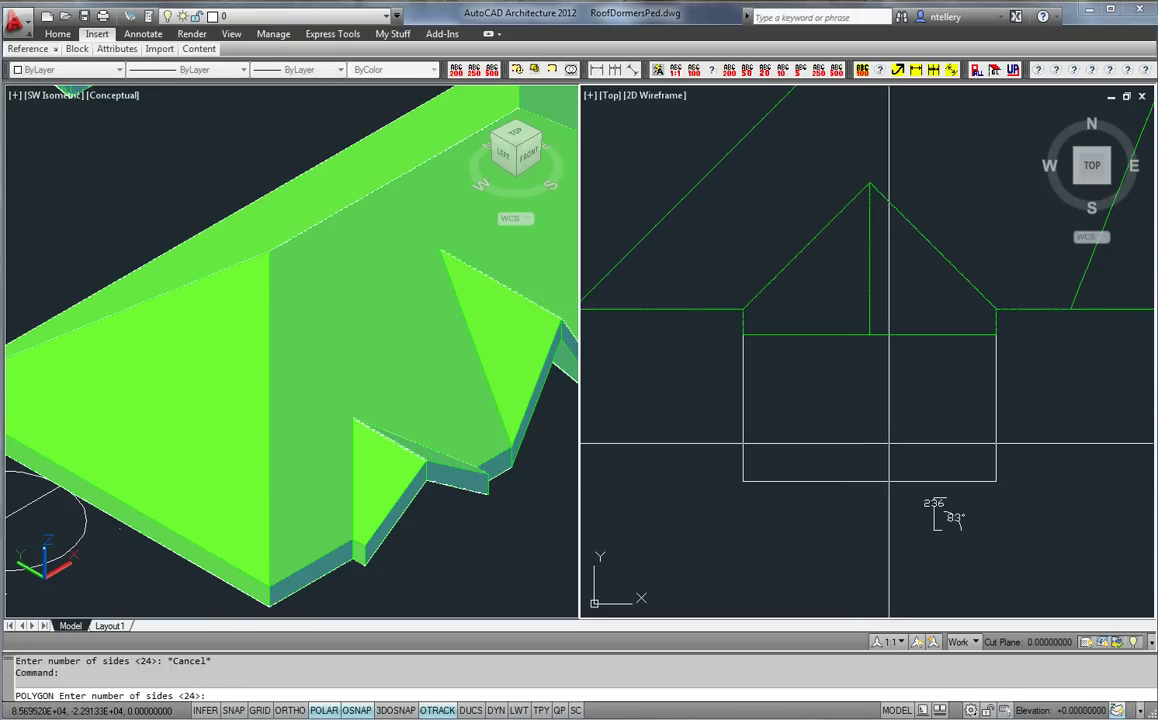
pyautogui.press('Return')
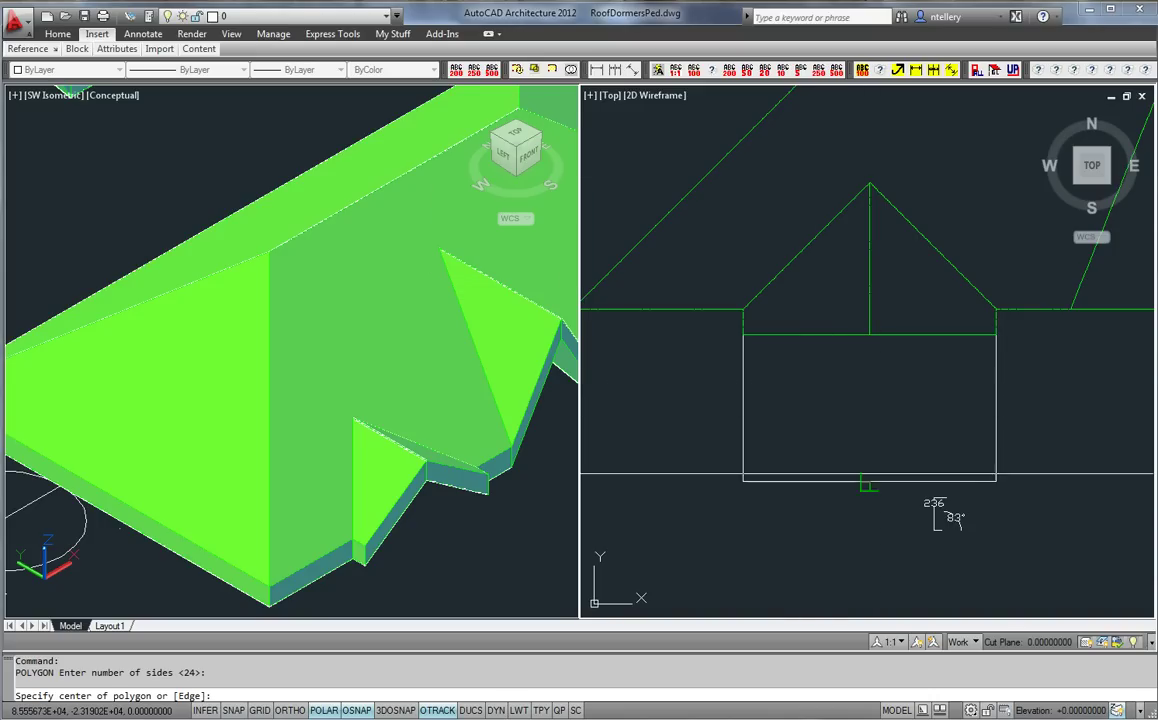
pyautogui.click(868, 481)
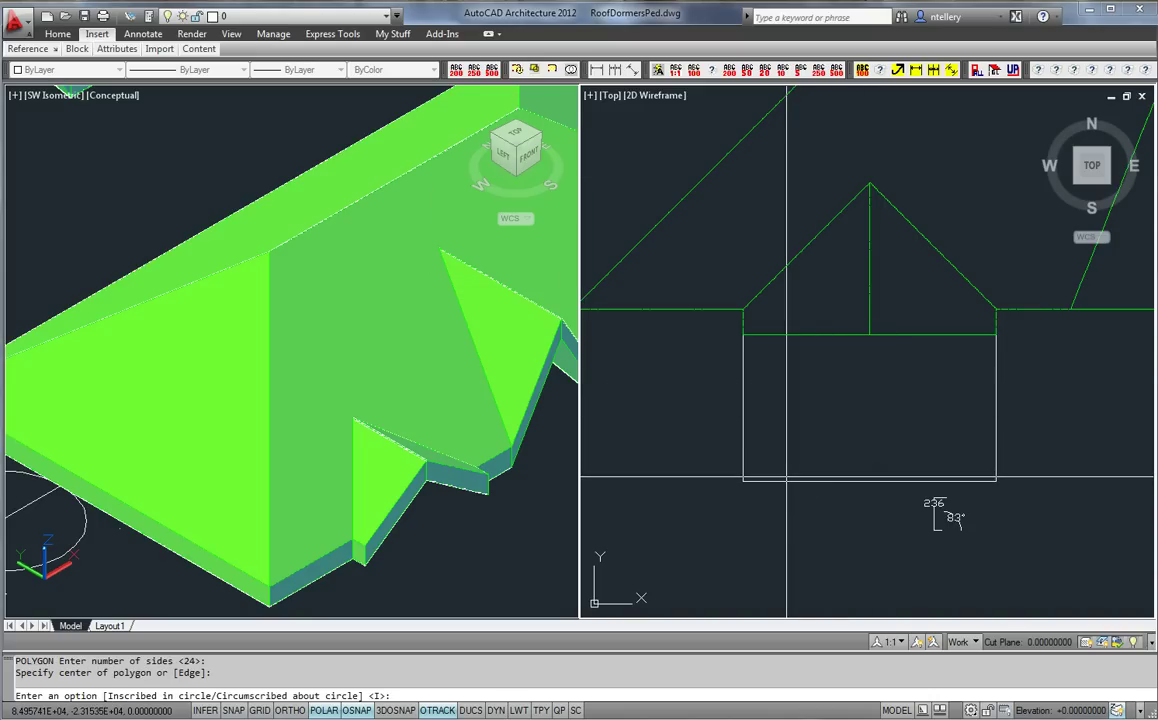
pyautogui.press('Return')
pyautogui.click(742, 481)
pyautogui.scroll(5, 742, 481)
pyautogui.scroll(-3, 745, 471)
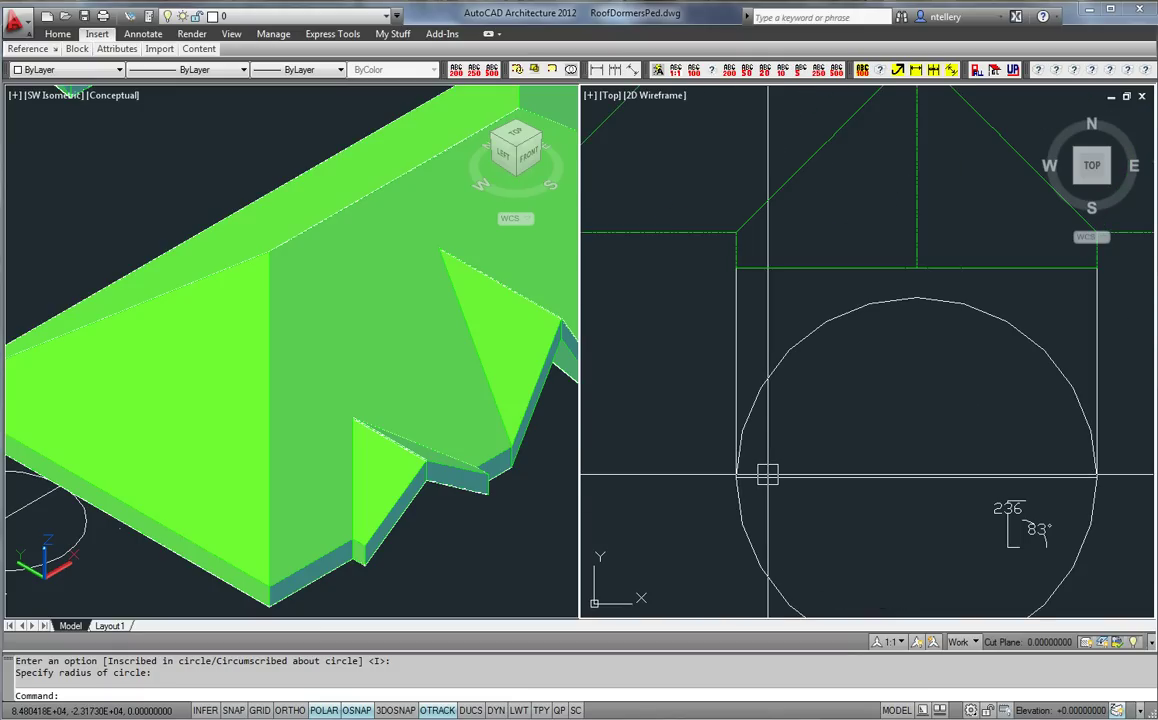
# Add a vertical linear dimension for the height of the polygon's first segment above the rectangle's lower-left corner
pyautogui.write('dli')
pyautogui.press('Return')
pyautogui.click(738, 475)
pyautogui.click(742, 430)
pyautogui.scroll(3, 690, 443)
pyautogui.click(729, 446)
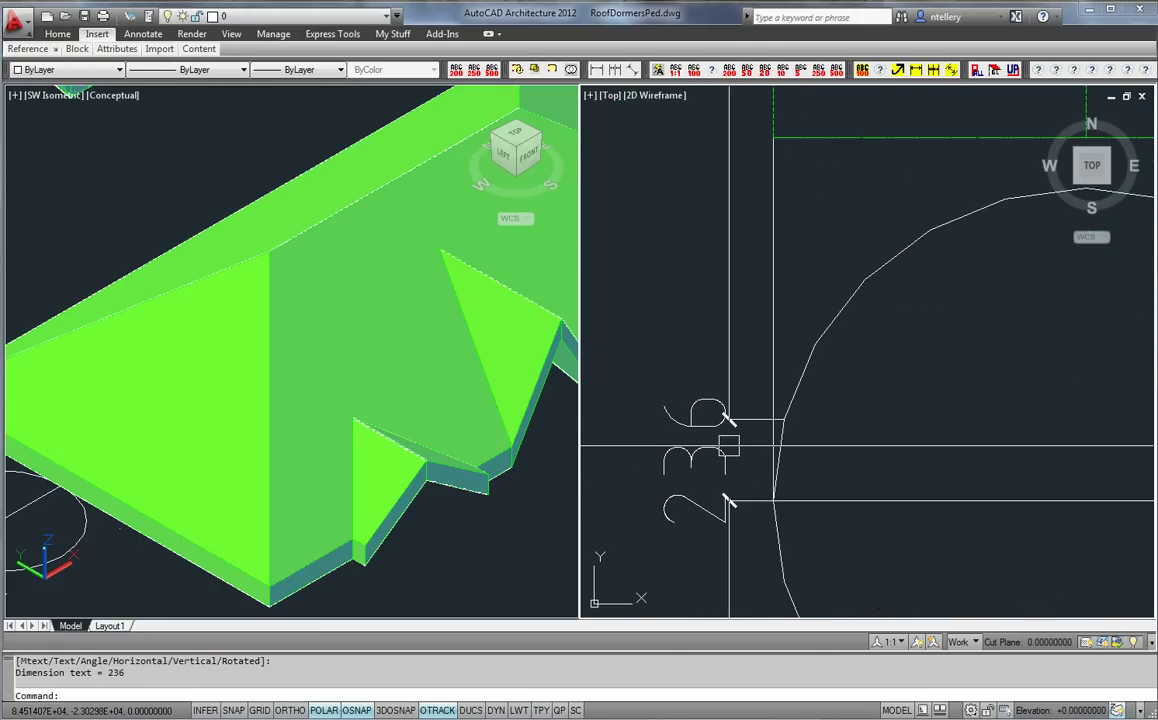
# Add baseline height dimensions from the same base point to the successive polygon vertices up the left side
pyautogui.write('dco')
pyautogui.press('Return')
pyautogui.click(815, 344)
pyautogui.click(865, 280)
pyautogui.moveTo(949, 226); pyautogui.dragTo(809, 271, button='middle')
pyautogui.press('Return')
pyautogui.press('Escape')
pyautogui.scroll(-3, 910, 440)
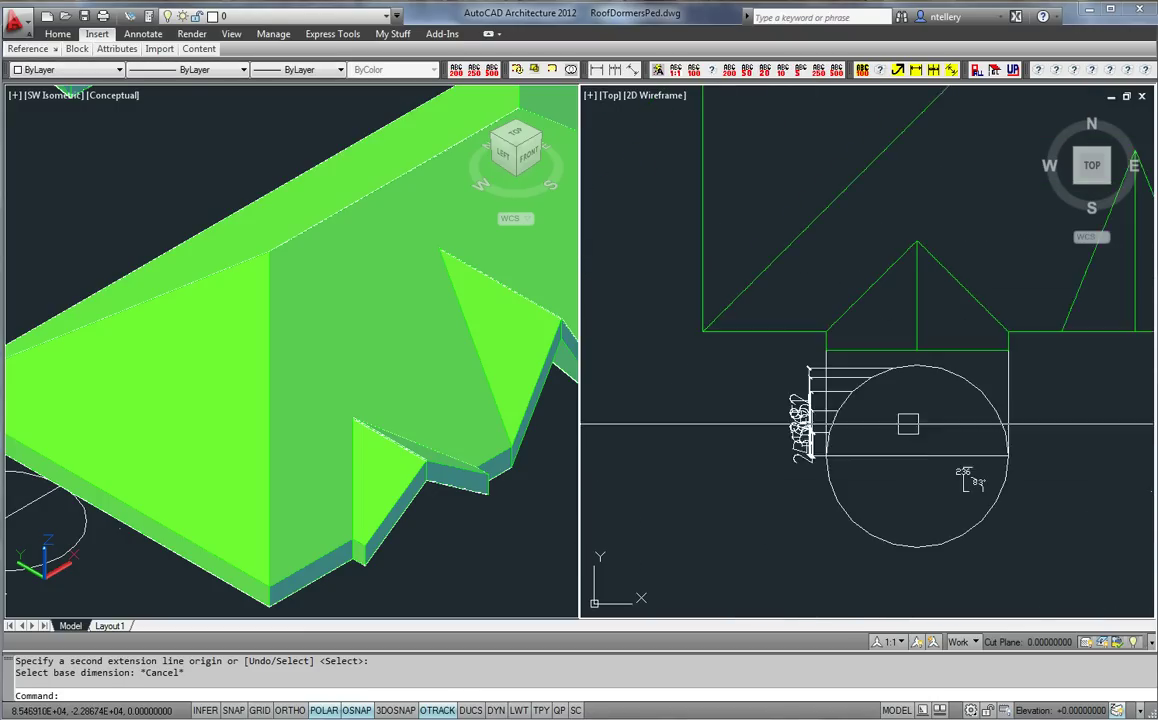
# Add an angular dimension between the polygon's first left segment and the rectangle's lower edge
pyautogui.scroll(3, 930, 465)
pyautogui.scroll(-1, 945, 485)
pyautogui.write('dan')
pyautogui.press('Return')
pyautogui.scroll(5, 756, 488)
pyautogui.click(745, 397)
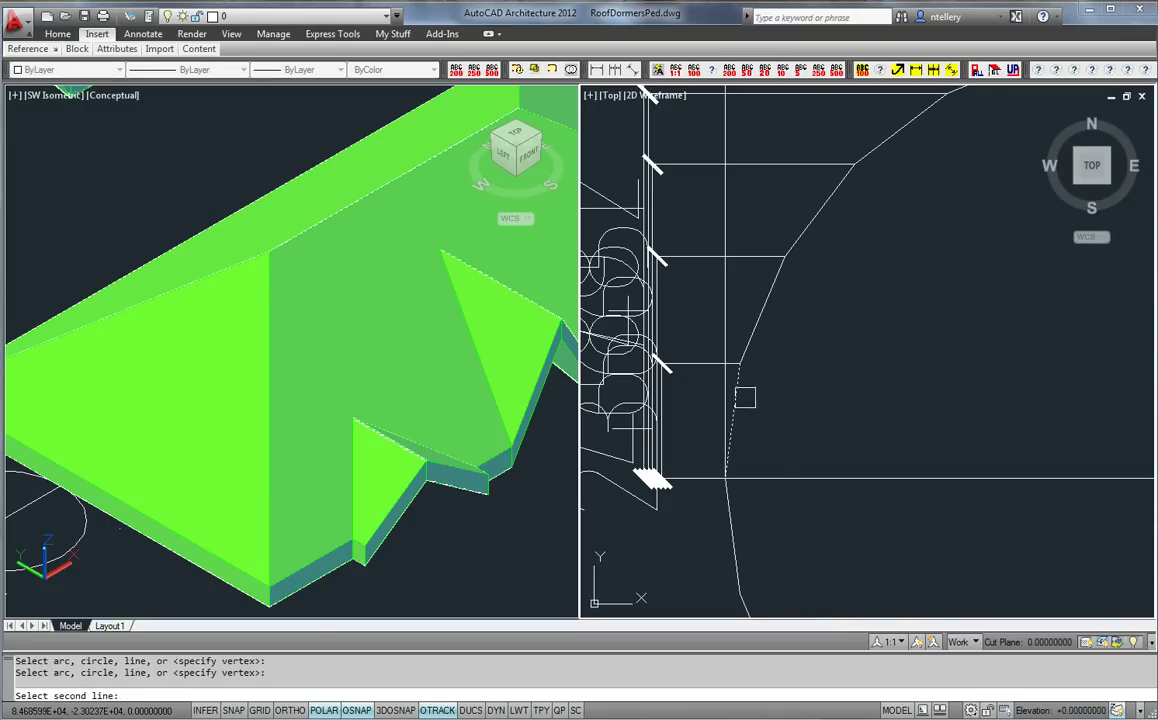
pyautogui.click(773, 473)
pyautogui.click(776, 446)
# Add angular dimensions from the rectangle's lower edge to the polygon's second and third segments
pyautogui.press('Return')
pyautogui.click(750, 341)
pyautogui.click(866, 485)
pyautogui.click(835, 372)
pyautogui.press('Return')
pyautogui.click(827, 210)
pyautogui.click(945, 476)
pyautogui.click(938, 312)
# Add angular dimensions from the rectangle's lower edge to the polygon's fourth, fifth and sixth segments
pyautogui.press('Return')
pyautogui.click(900, 135)
pyautogui.moveTo(935, 250); pyautogui.dragTo(775, 310, button='middle')
pyautogui.click(860, 540)
pyautogui.click(872, 500)
pyautogui.press('Return')
pyautogui.click(842, 133)
pyautogui.click(943, 545)
pyautogui.click(932, 507)
pyautogui.press('Return')
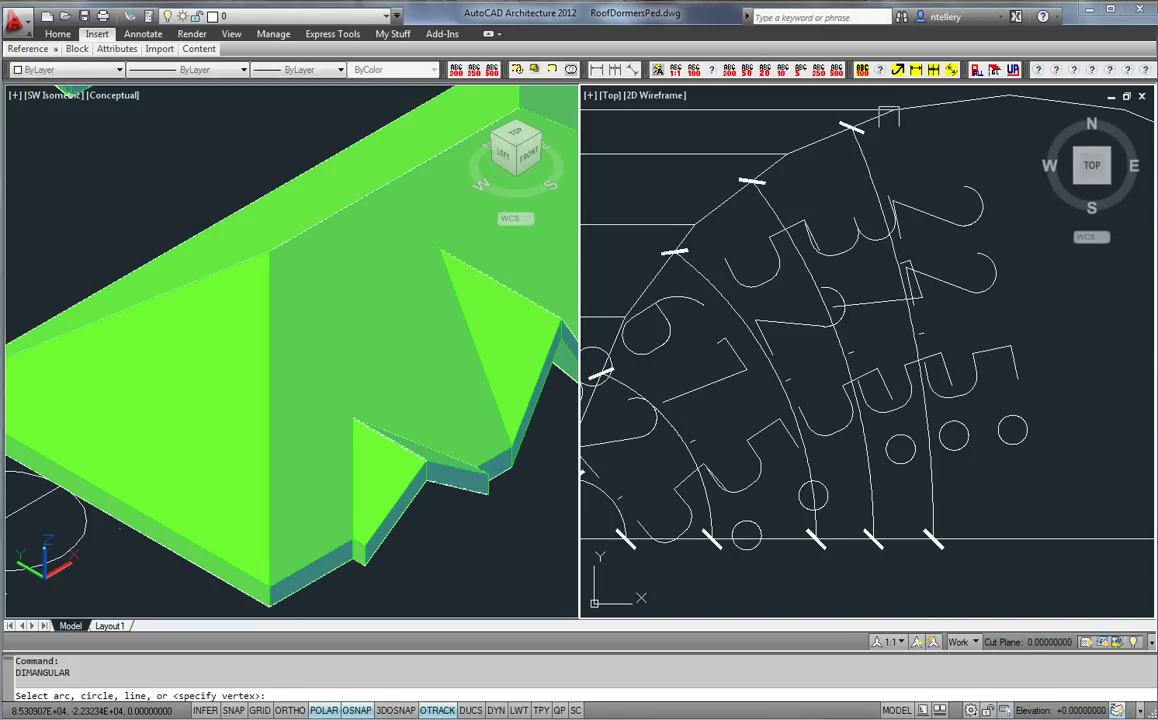
pyautogui.click(930, 107)
pyautogui.click(1009, 540)
pyautogui.click(993, 496)
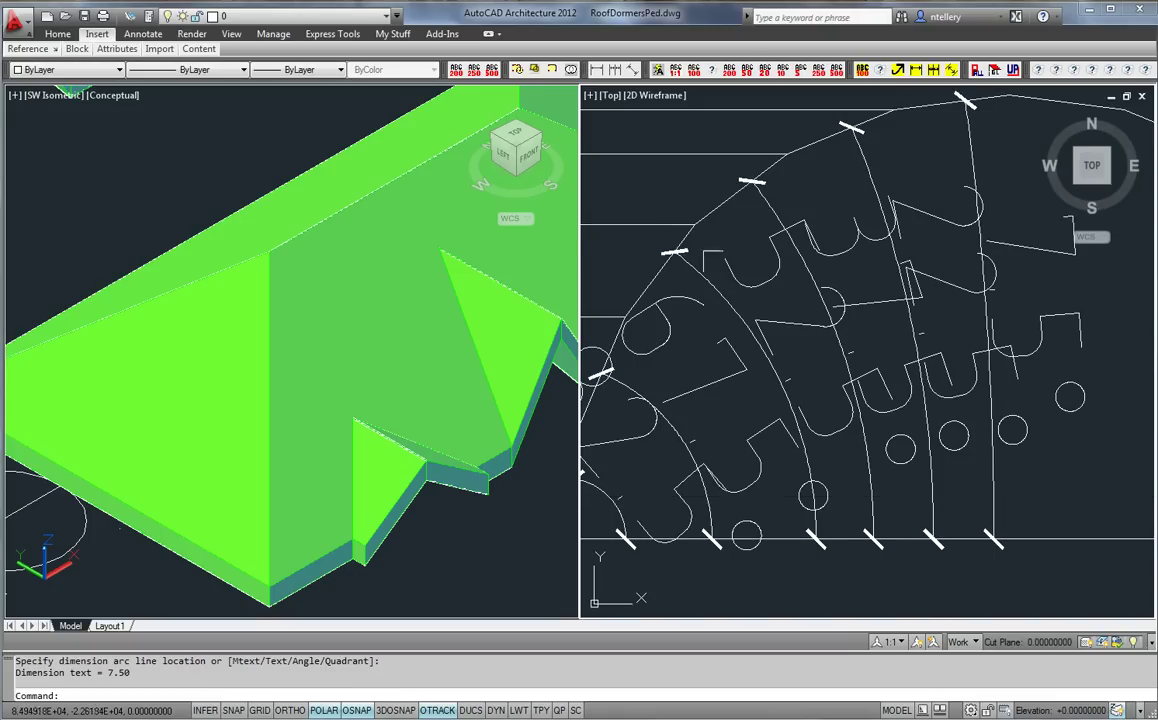
# Match the properties of the sample linear dimension inside the polygon onto all the baseline height dimensions
pyautogui.scroll(-3, 880, 330)
pyautogui.scroll(-3, 922, 415)
pyautogui.scroll(3, 988, 432)
pyautogui.write('ma')
pyautogui.press('Return')
pyautogui.click(995, 466)
pyautogui.moveTo(911, 471); pyautogui.dragTo(968, 475, button='middle')
pyautogui.click(697, 469)
pyautogui.click(666, 325)
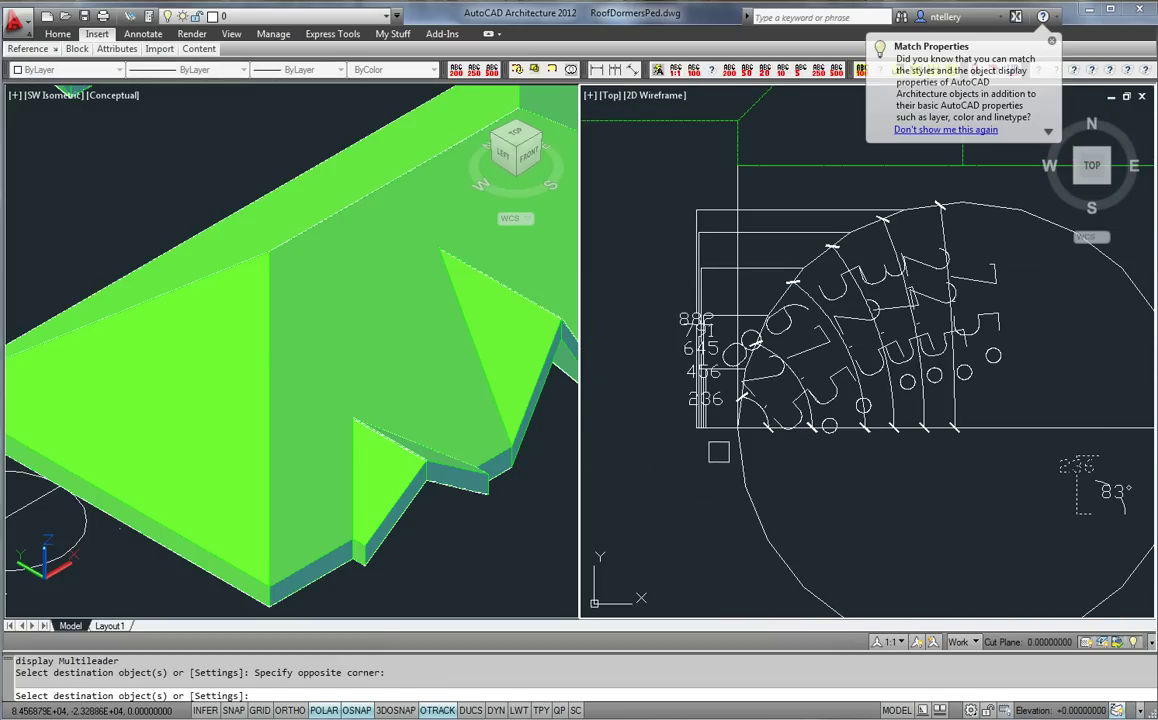
pyautogui.click(719, 461)
pyautogui.click(685, 298)
pyautogui.press('Return')
# Match the properties of the sample angular dimension inside the polygon onto the six new angular dimensions
pyautogui.press('Return')
pyautogui.click(1114, 491)
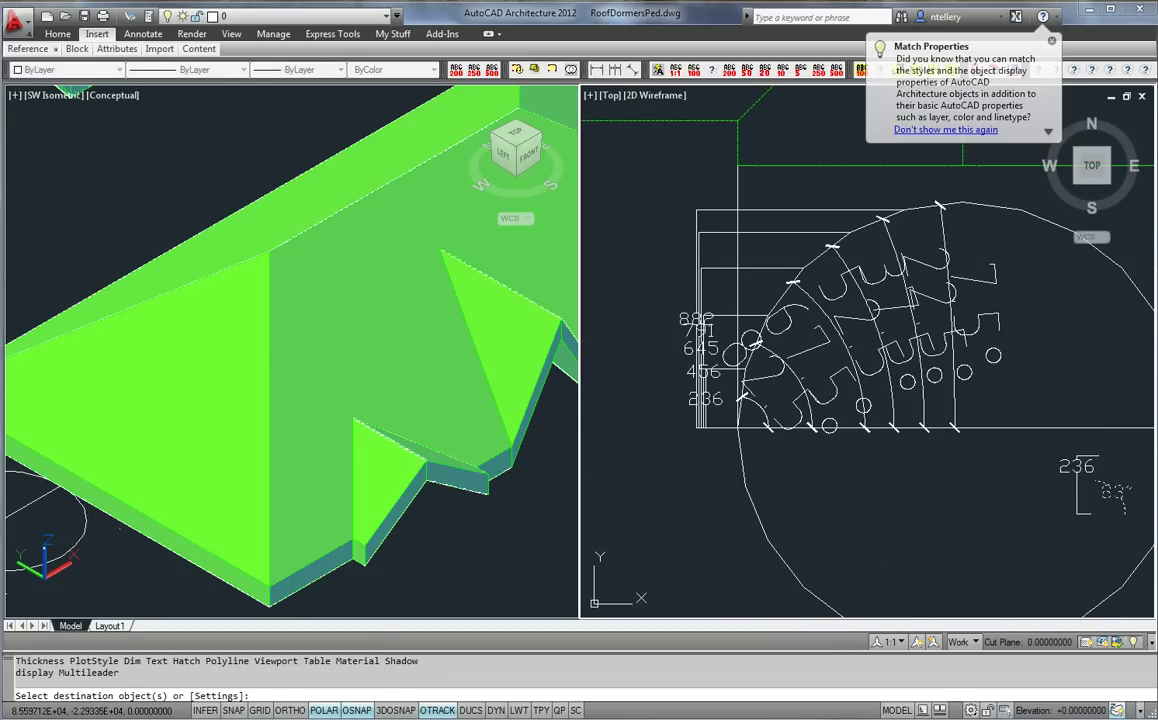
pyautogui.click(832, 363)
pyautogui.click(987, 396)
pyautogui.click(769, 351)
pyautogui.press('Return')
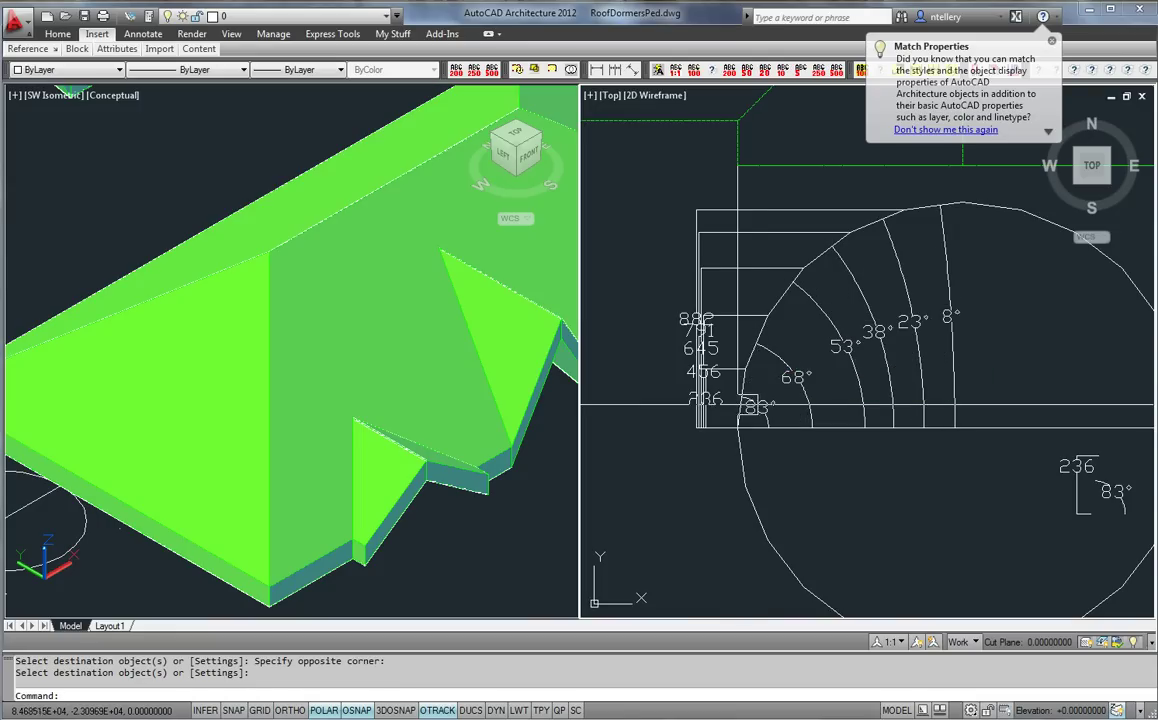
# Open the dormer projection's left roof edge in Edit Edges/Faces and set the slope of face 0 to 83 degrees
pyautogui.scroll(3, 735, 393)
pyautogui.moveTo(746, 377); pyautogui.dragTo(712, 485, button='middle')
pyautogui.press('Escape')
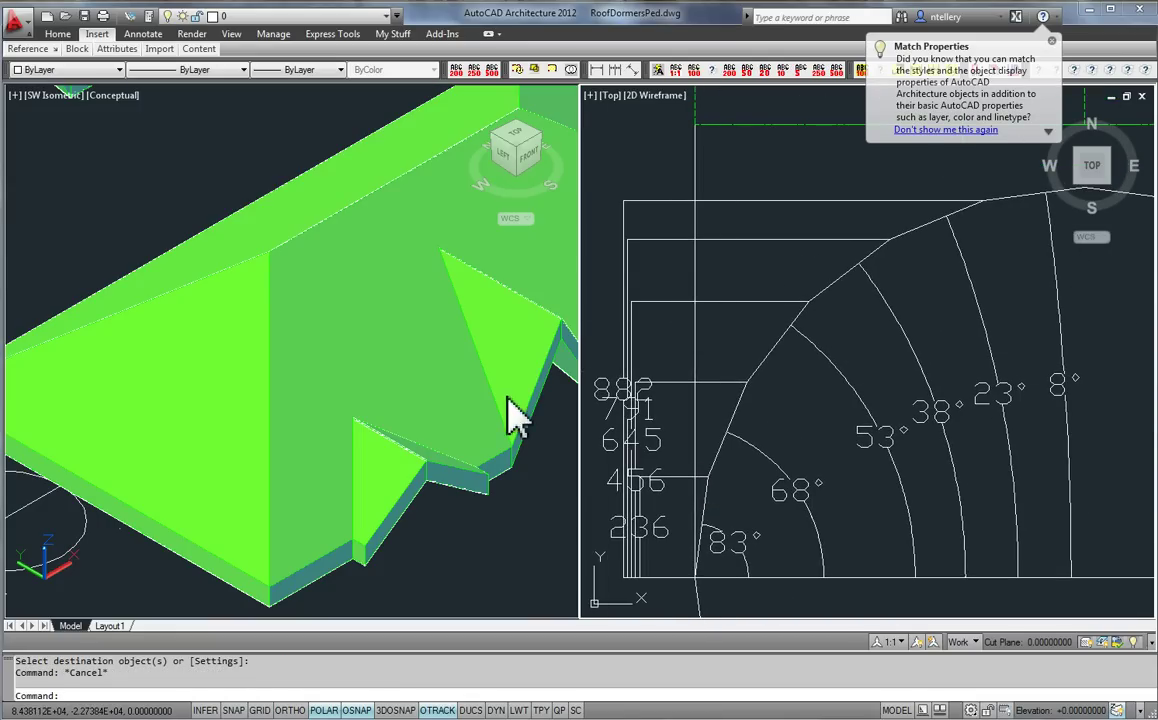
pyautogui.scroll(-3, 790, 252)
pyautogui.scroll(3, 770, 218)
pyautogui.click(778, 200)
pyautogui.rightClick(779, 202)
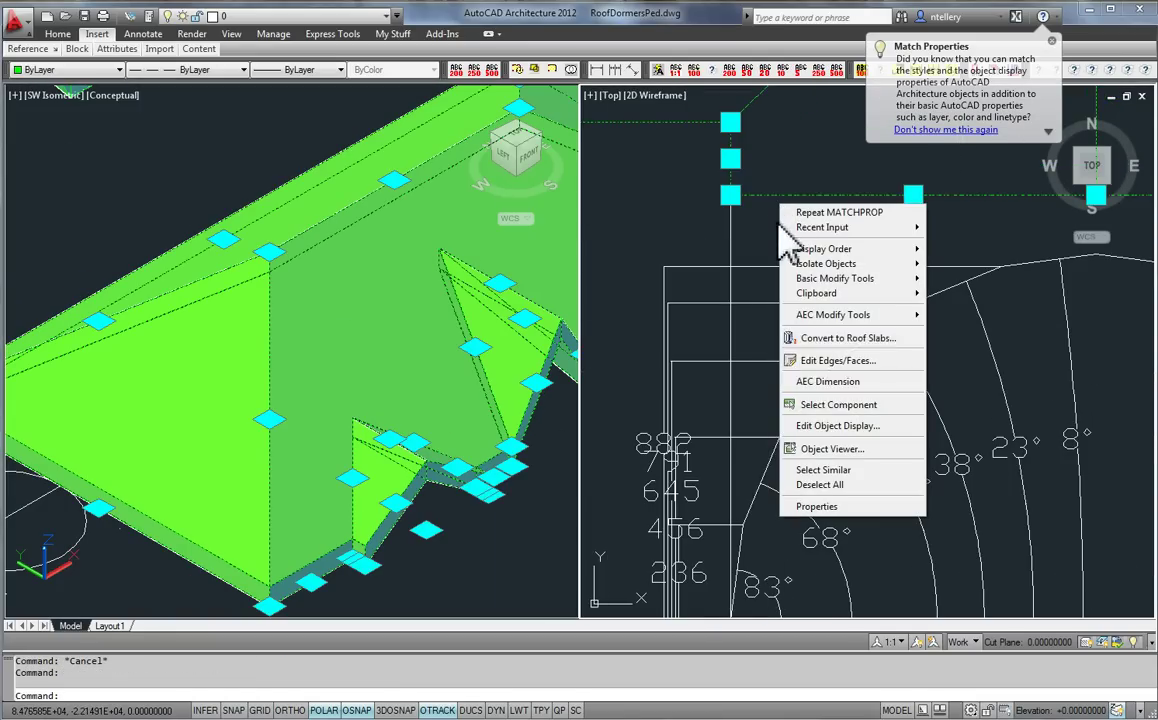
pyautogui.click(830, 361)
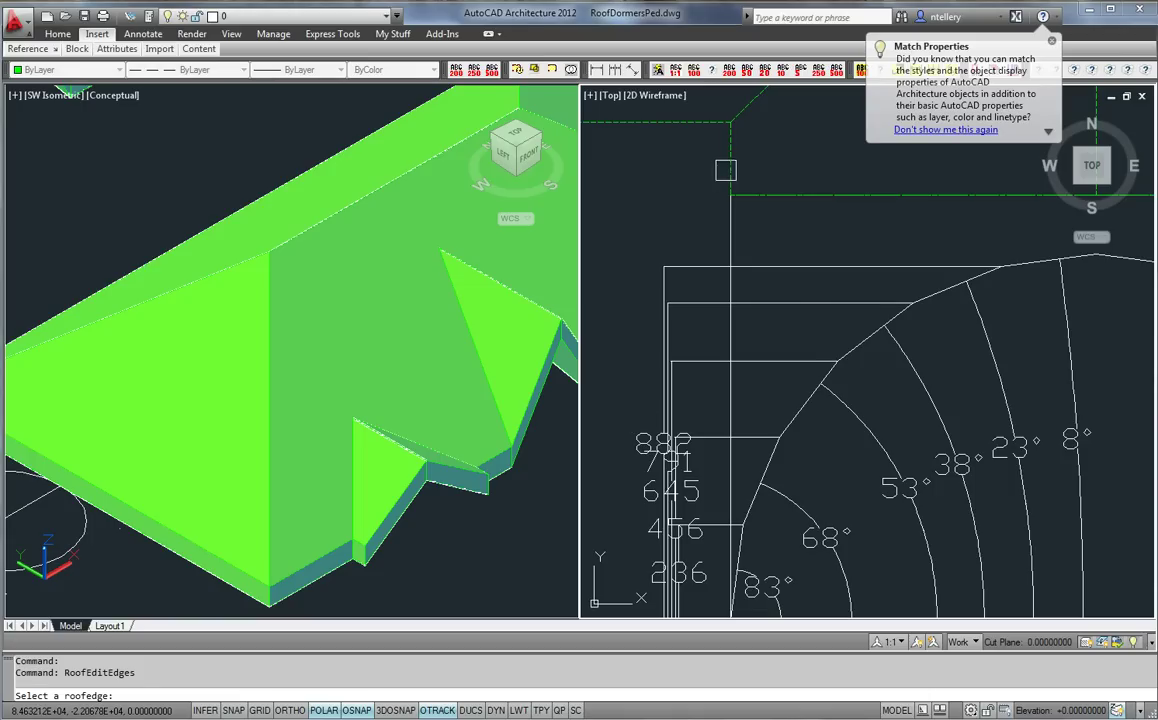
pyautogui.moveTo(770, 303); pyautogui.dragTo(772, 264, button='middle')
pyautogui.press('Return')
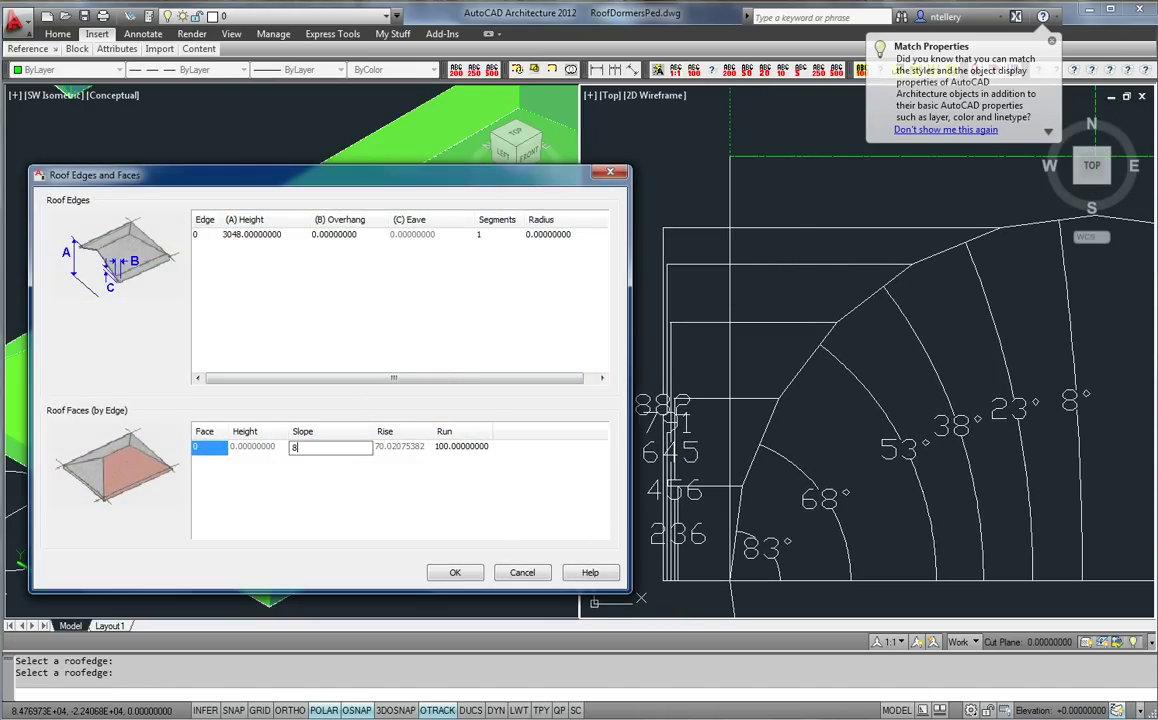
# Add faces 1 to 5 to the edge with slopes of 68, 53, 38, 23 and 8 degrees
pyautogui.click(214, 465)
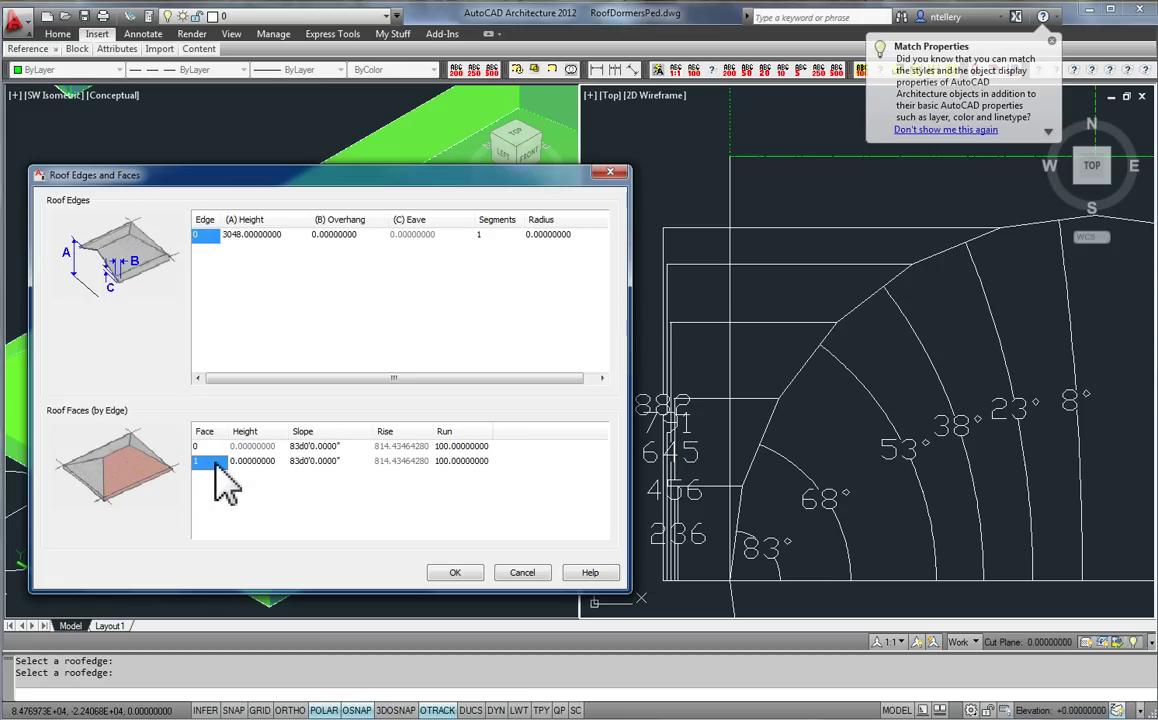
pyautogui.click(324, 462)
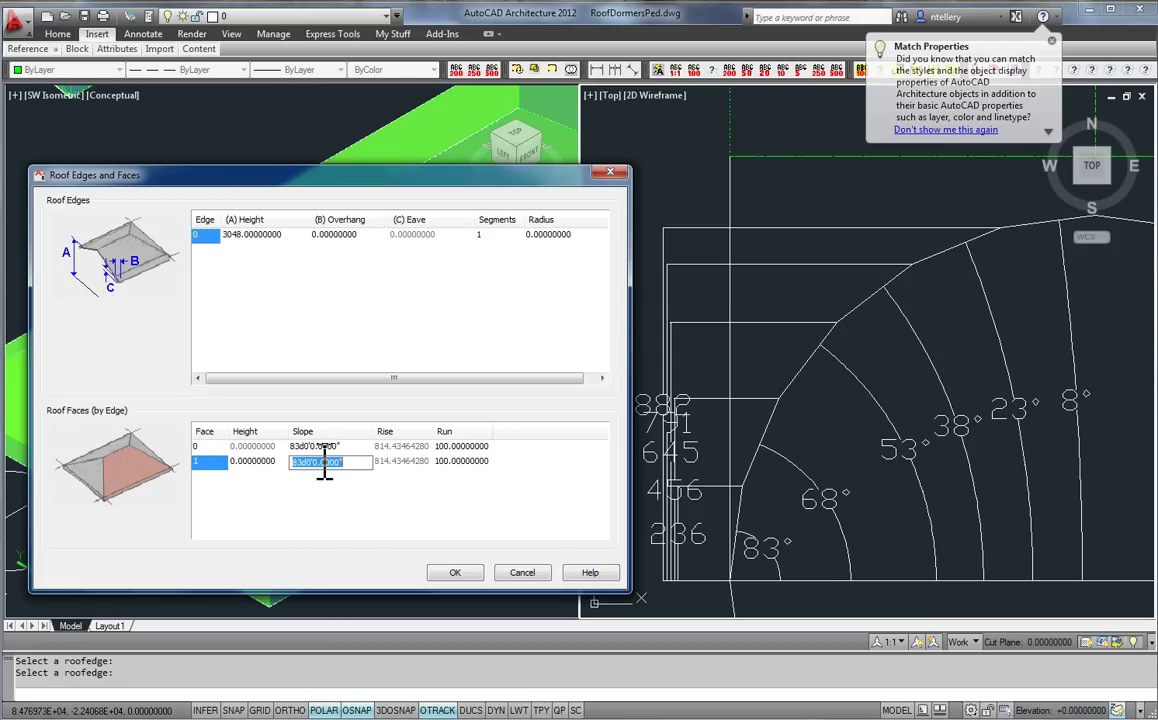
pyautogui.click(228, 476)
pyautogui.click(302, 477)
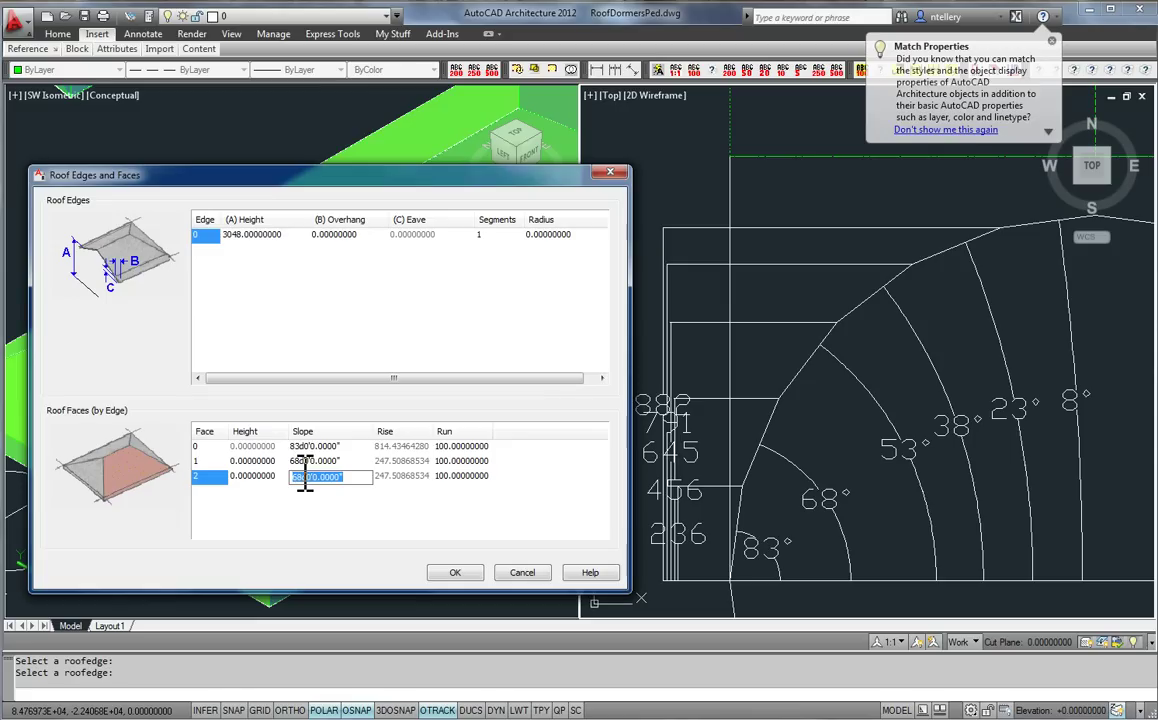
pyautogui.write('53')
pyautogui.click(292, 489)
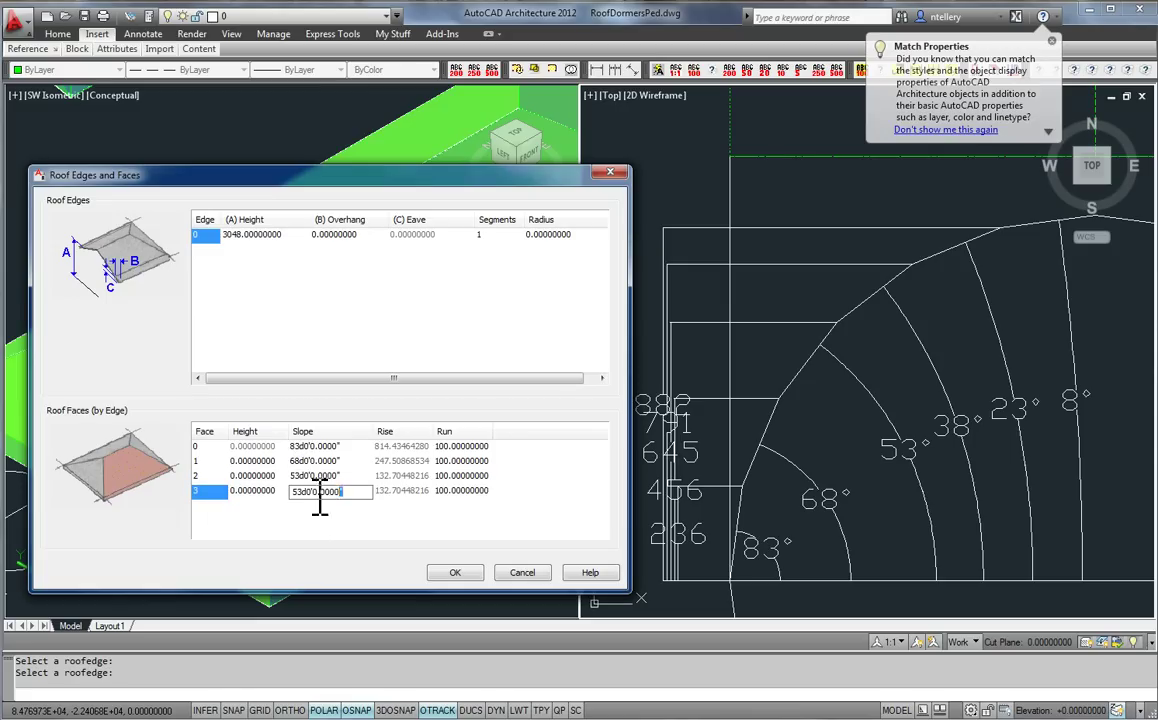
pyautogui.write('38')
pyautogui.press('Return')
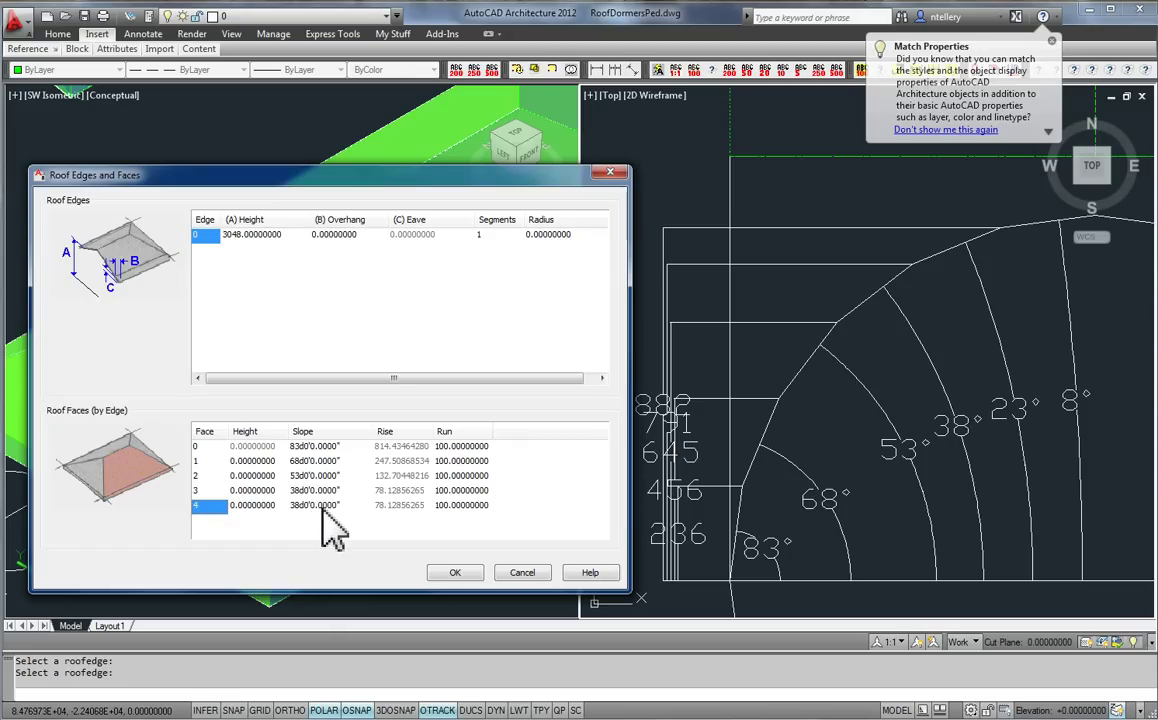
pyautogui.click(326, 507)
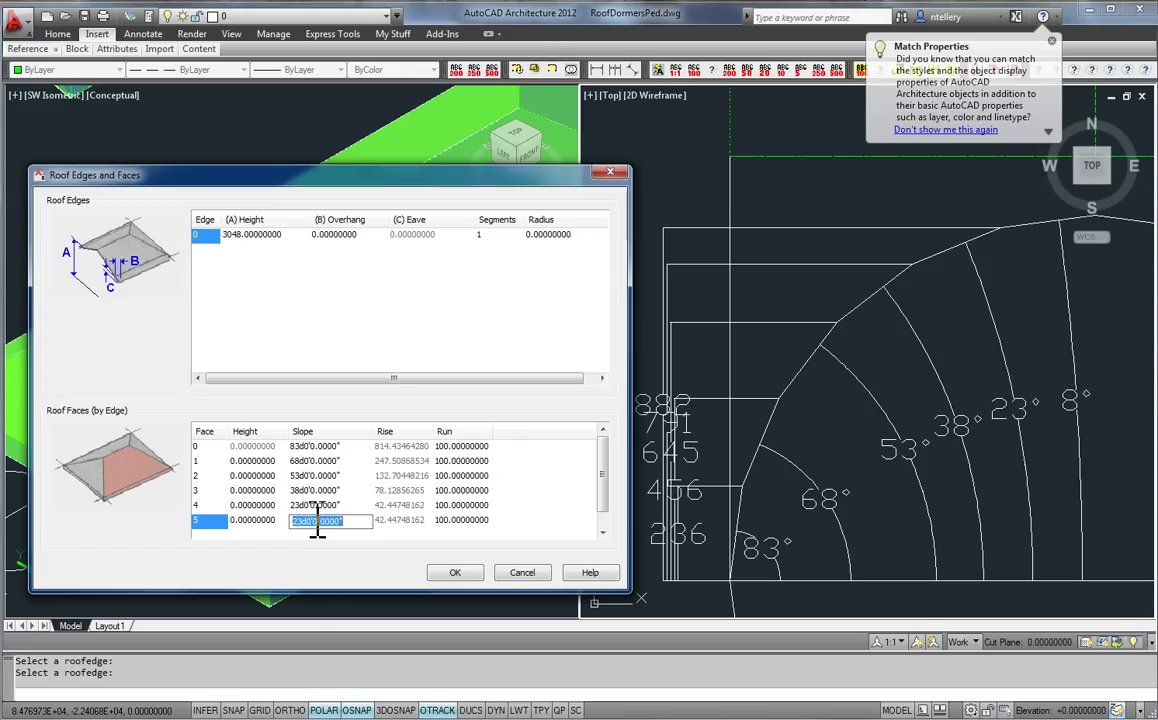
# Set the heights of faces 1 to 5 to 236, 456, 645, 791 and 882, and apply the edge changes
pyautogui.click(253, 461)
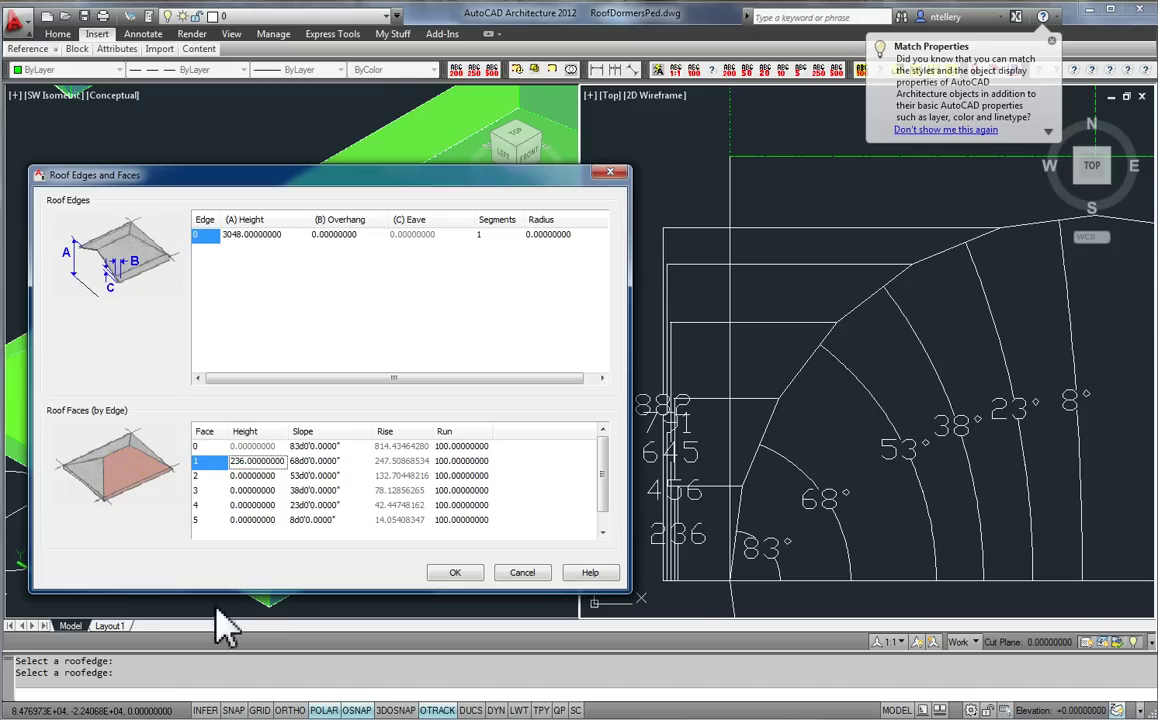
pyautogui.click(270, 476)
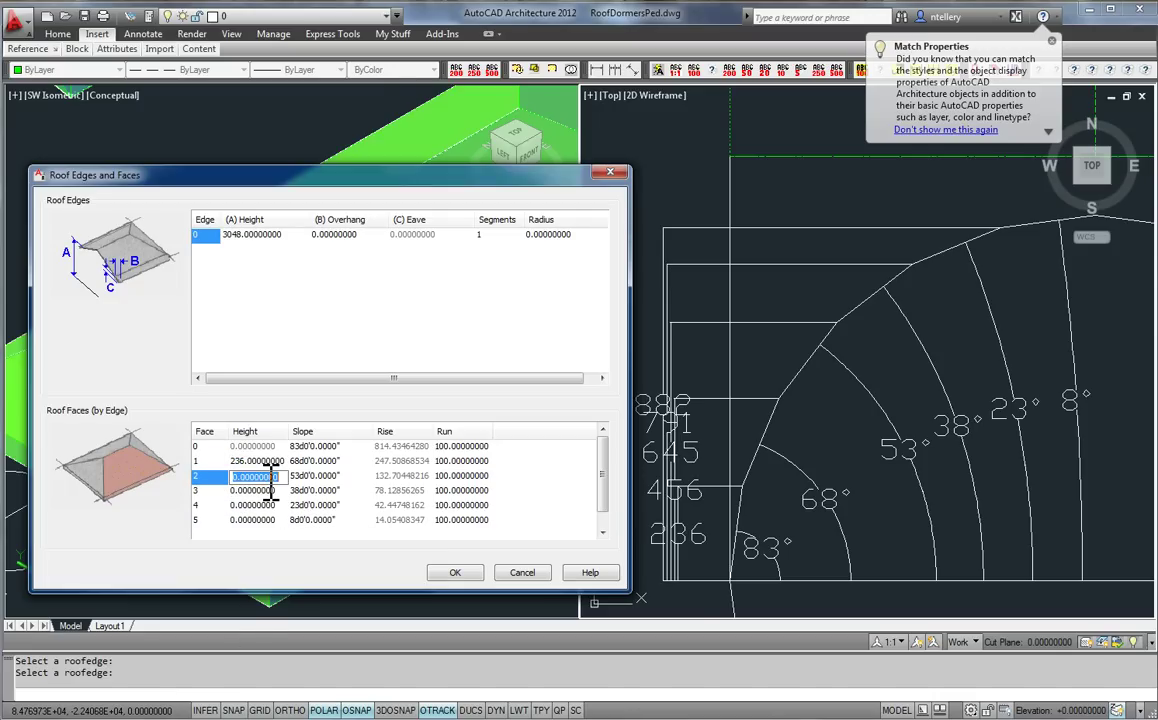
pyautogui.click(264, 490)
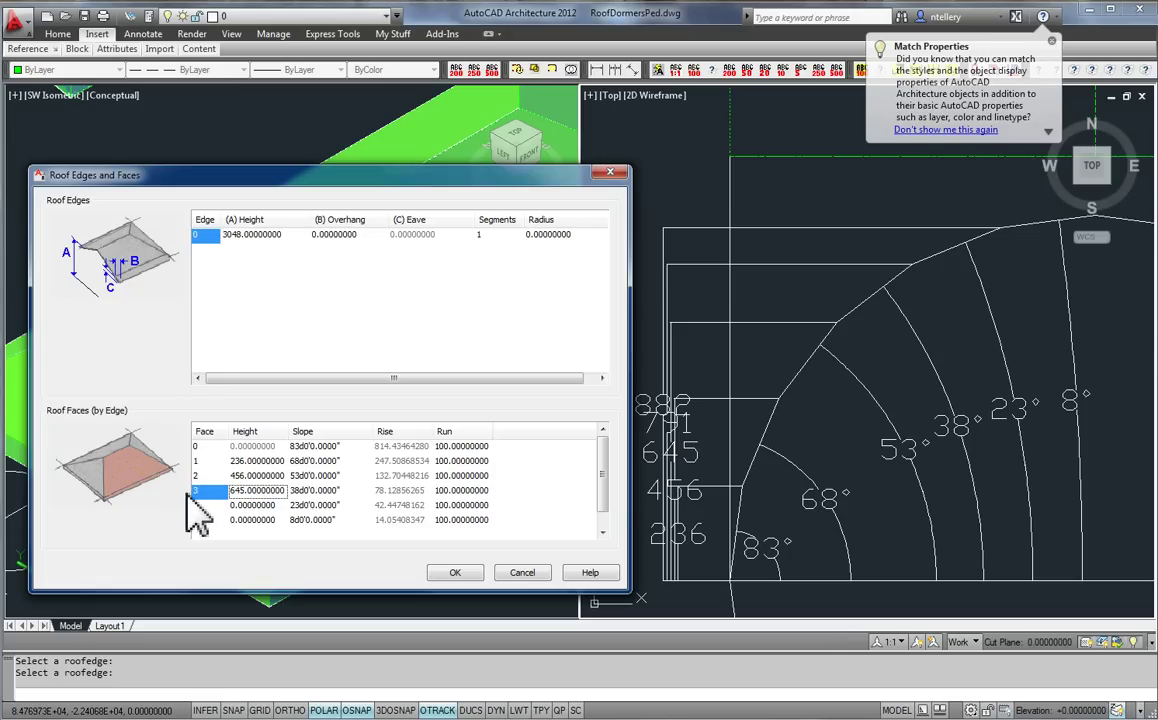
pyautogui.click(266, 505)
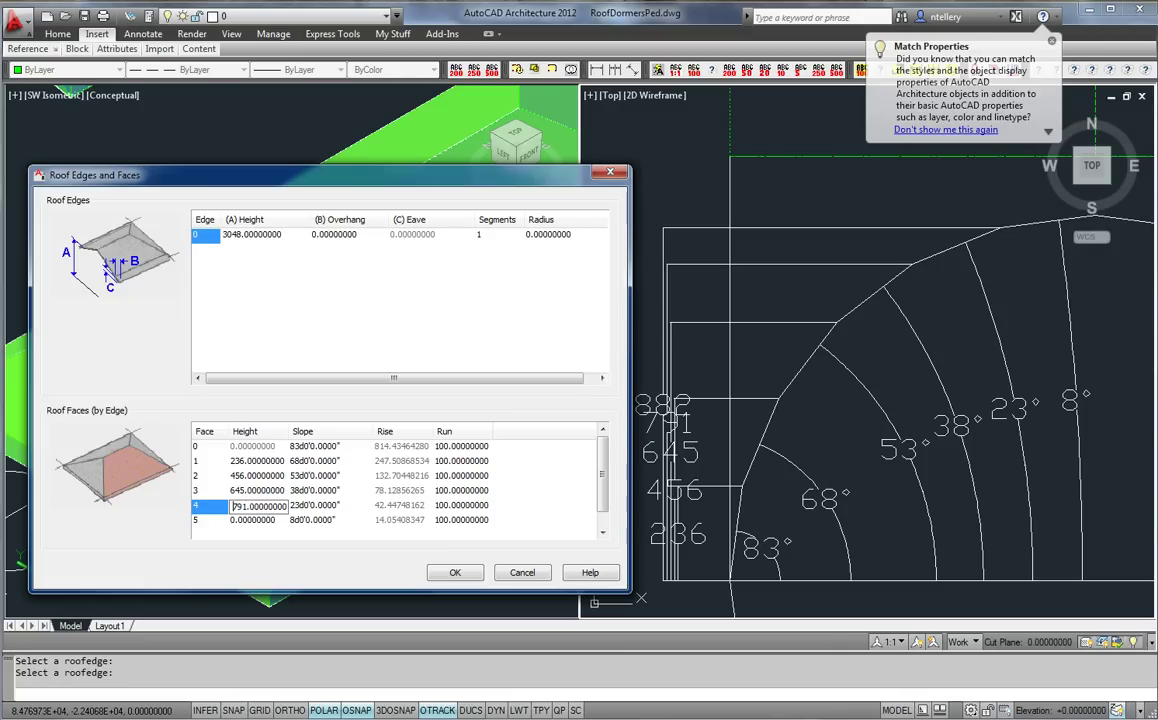
pyautogui.click(265, 520)
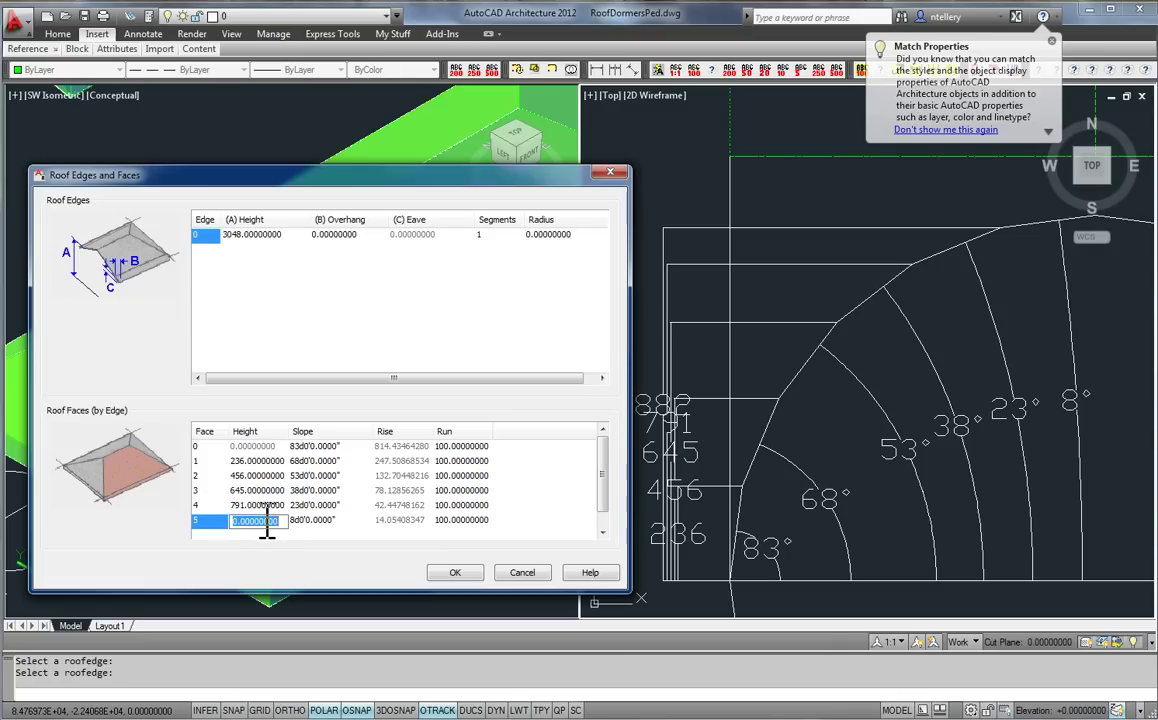
pyautogui.click(466, 578)
pyautogui.scroll(-5, 748, 445)
pyautogui.scroll(3, 750, 430)
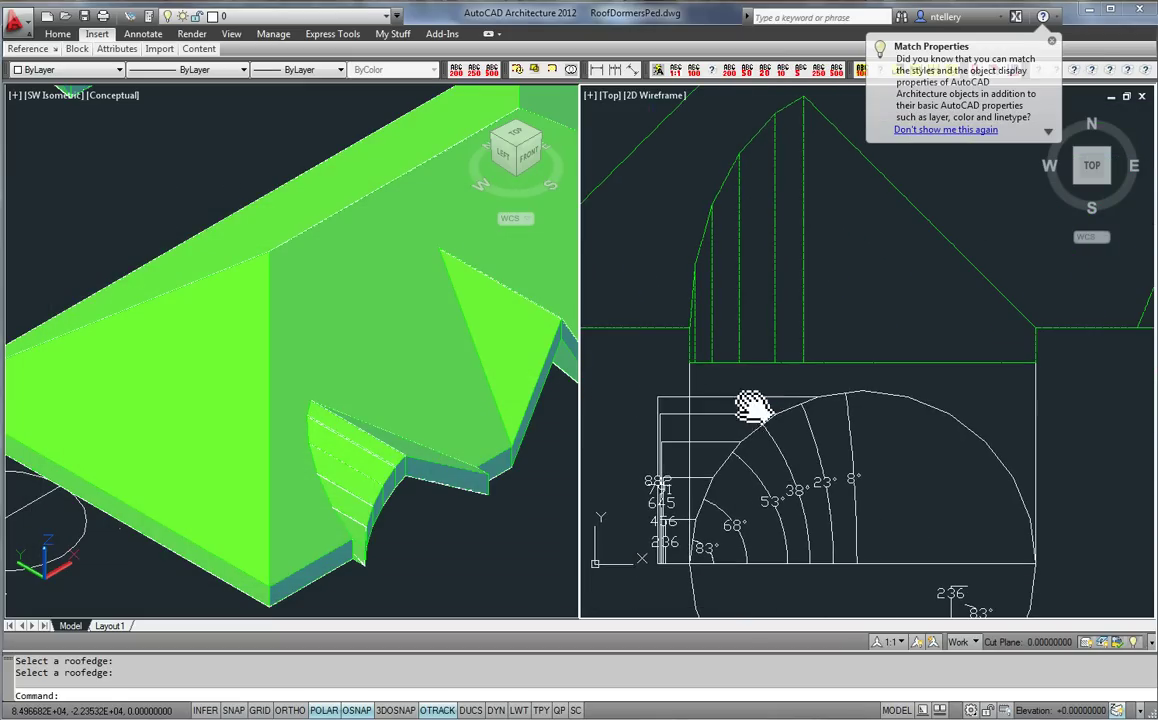
pyautogui.press('Return')
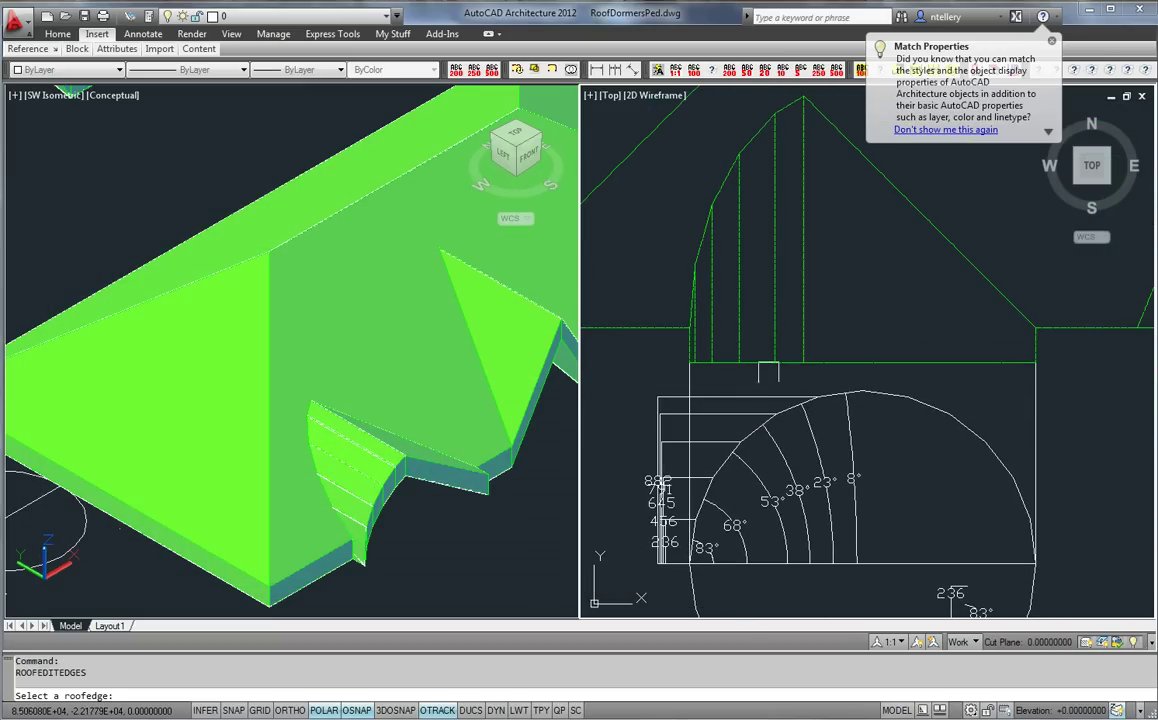
pyautogui.press('Return')
pyautogui.press('Escape')
pyautogui.press('Return')
pyautogui.click(690, 347)
pyautogui.press('Escape')
# Open the dormer's left and right edges together in Edit Edges/Faces and add faces 1 to 3 to edge 1
pyautogui.click(701, 344)
pyautogui.rightClick(704, 347)
pyautogui.click(760, 506)
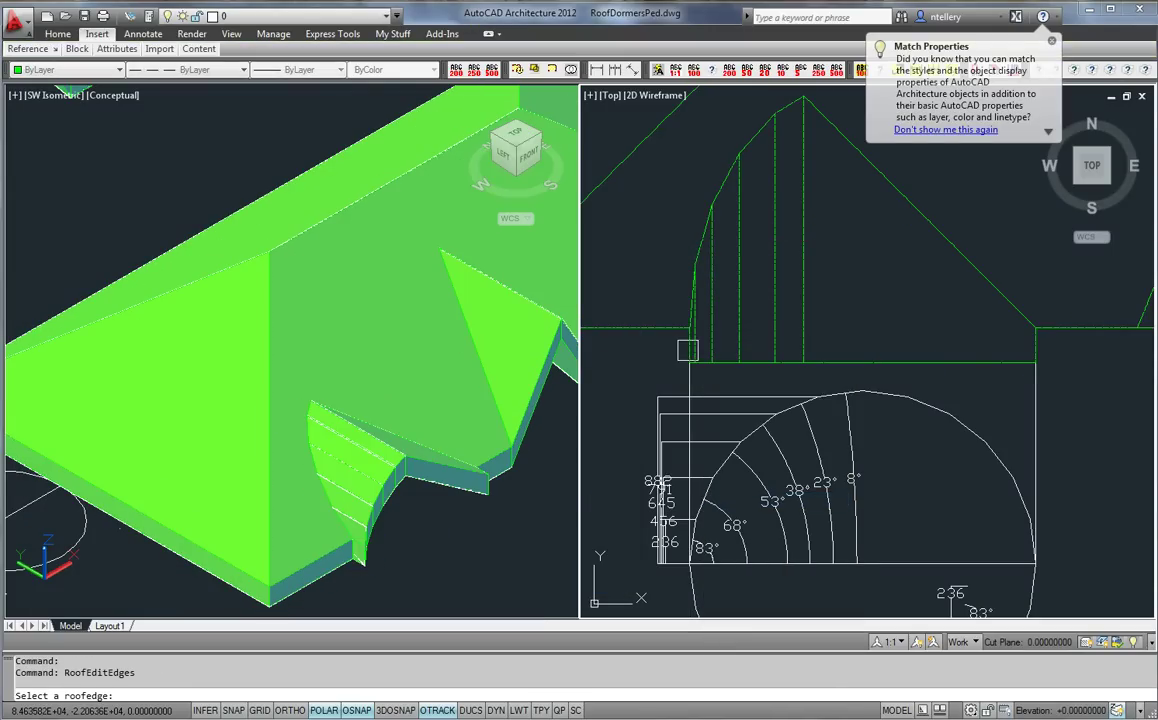
pyautogui.click(1034, 362)
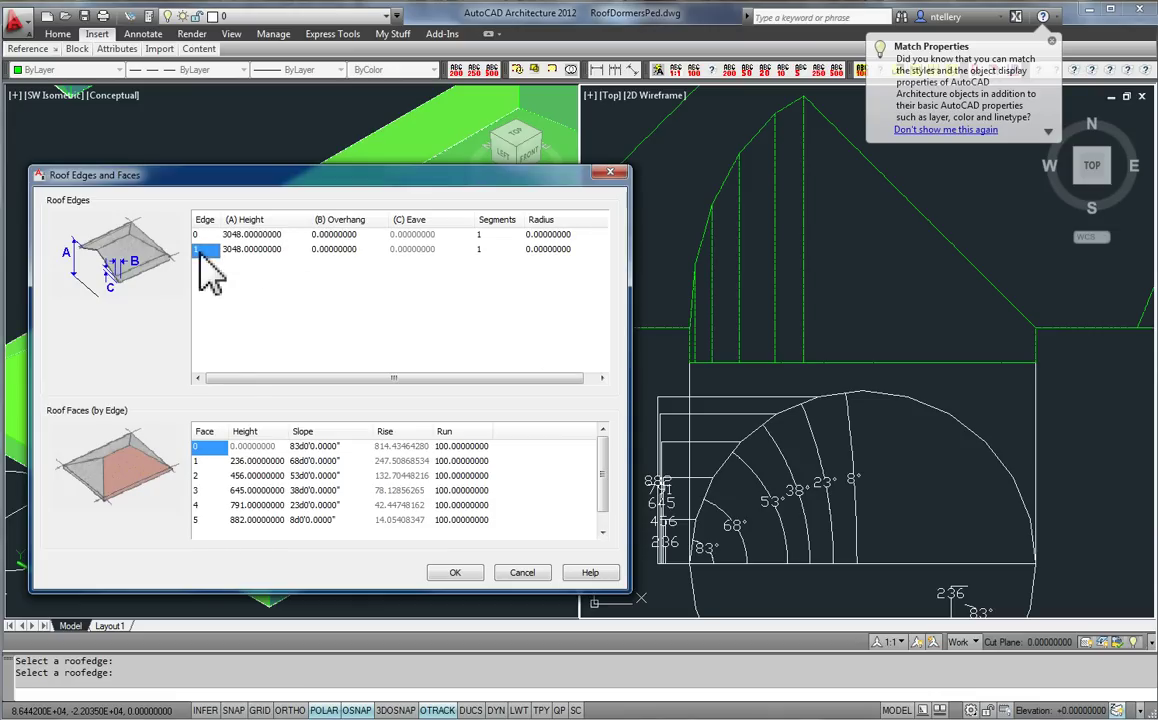
pyautogui.click(218, 461)
pyautogui.click(208, 235)
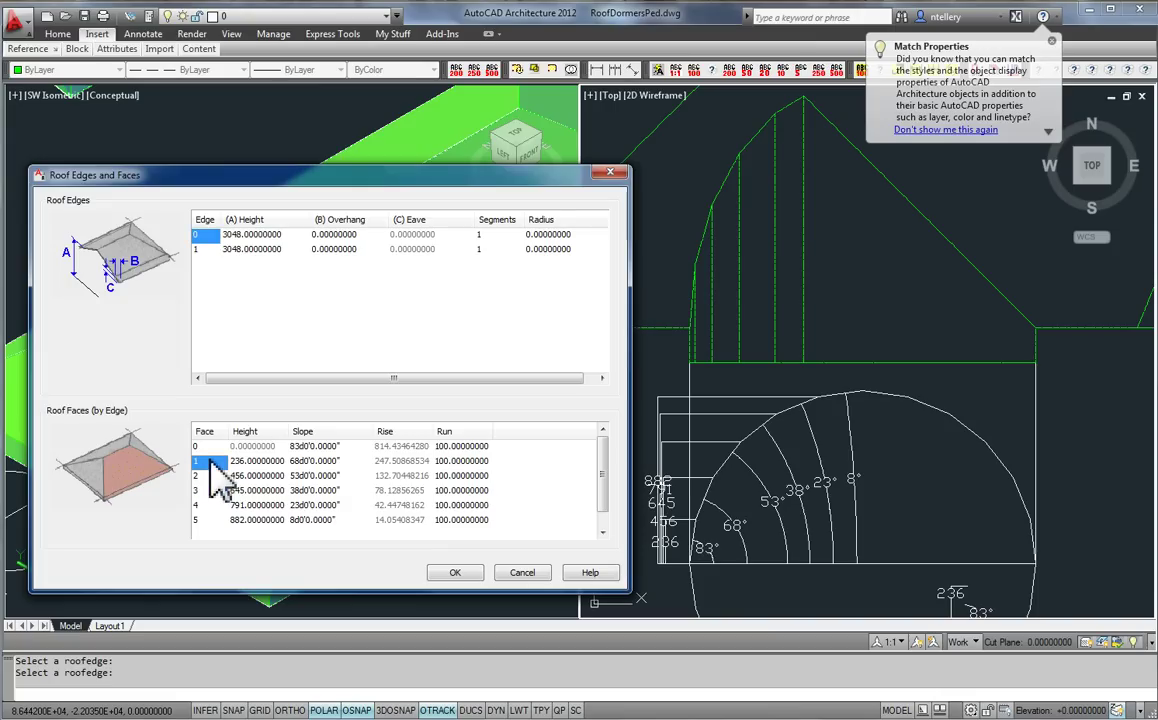
pyautogui.click(206, 250)
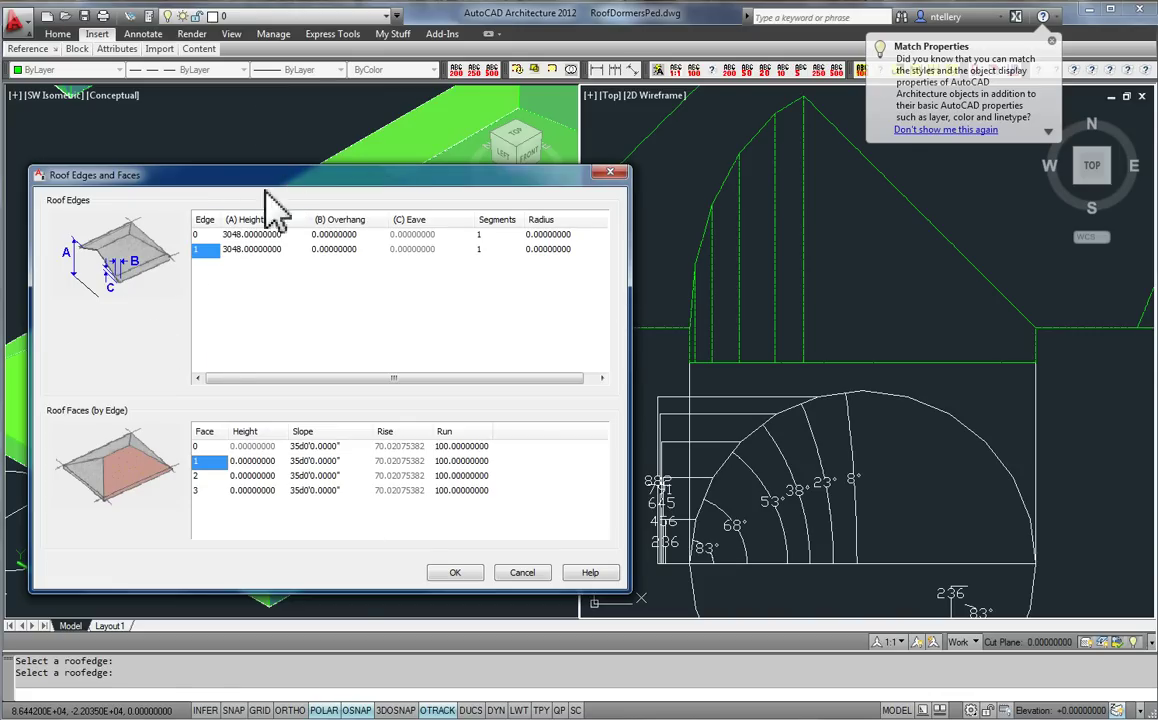
# Compare the face heights and slopes listed for edge 0 with those listed for edge 1
pyautogui.press('Up')
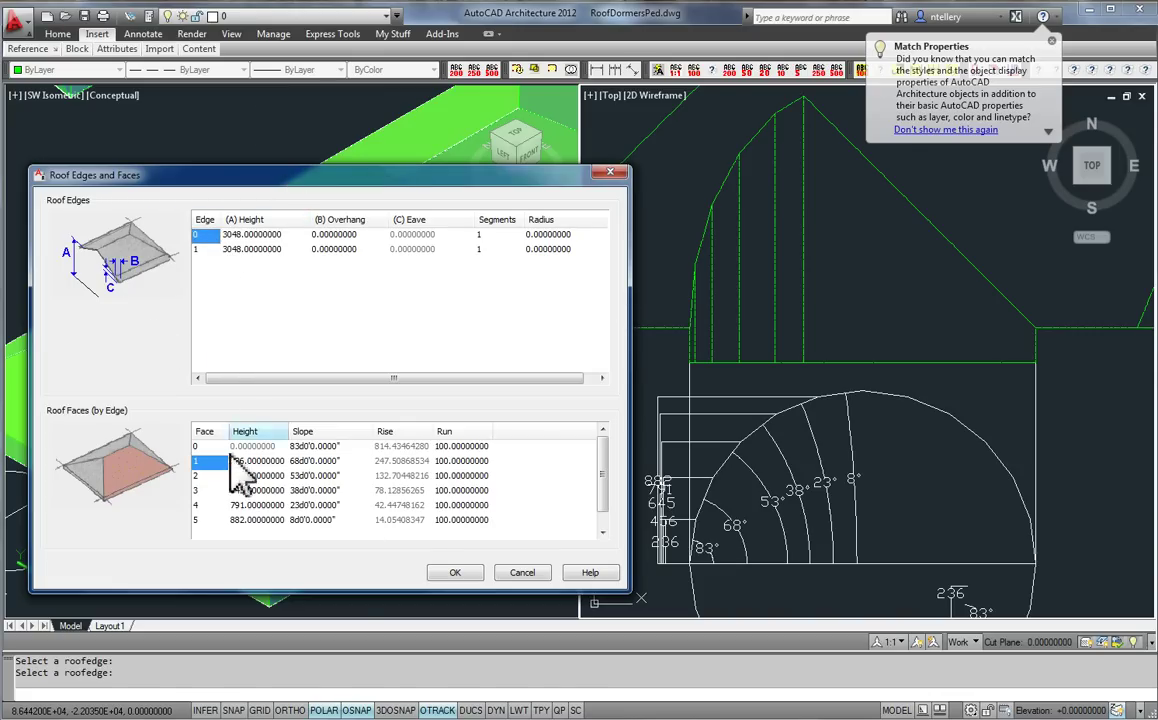
pyautogui.click(202, 250)
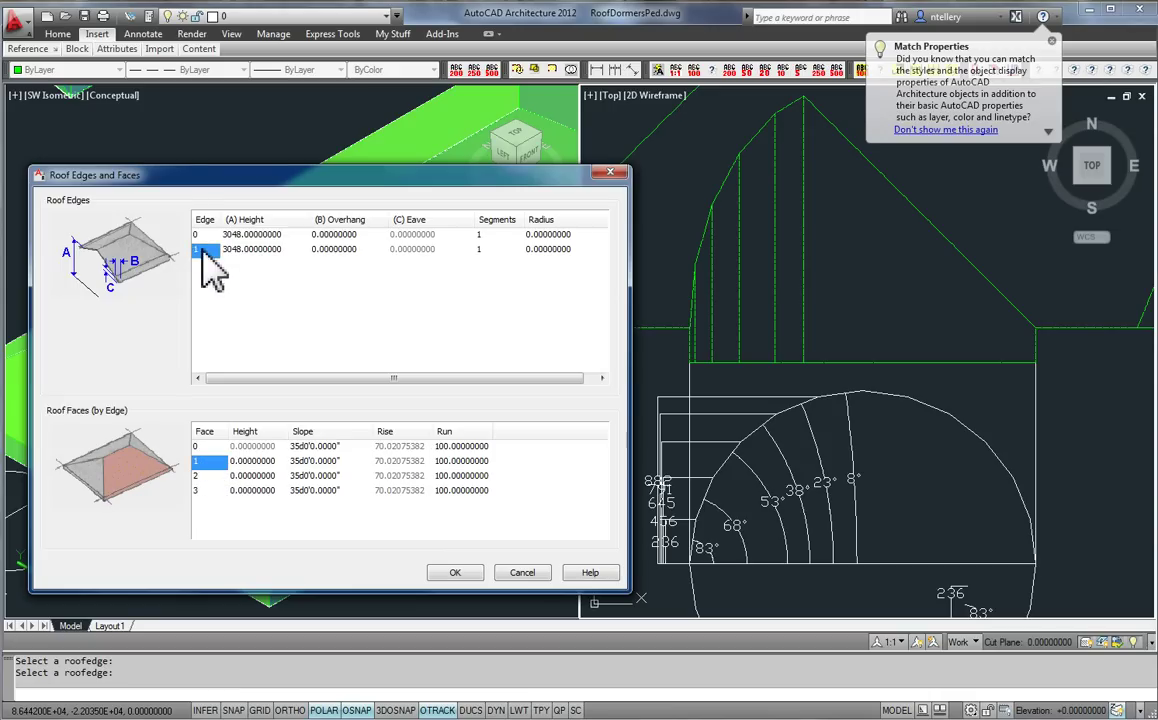
pyautogui.click(205, 236)
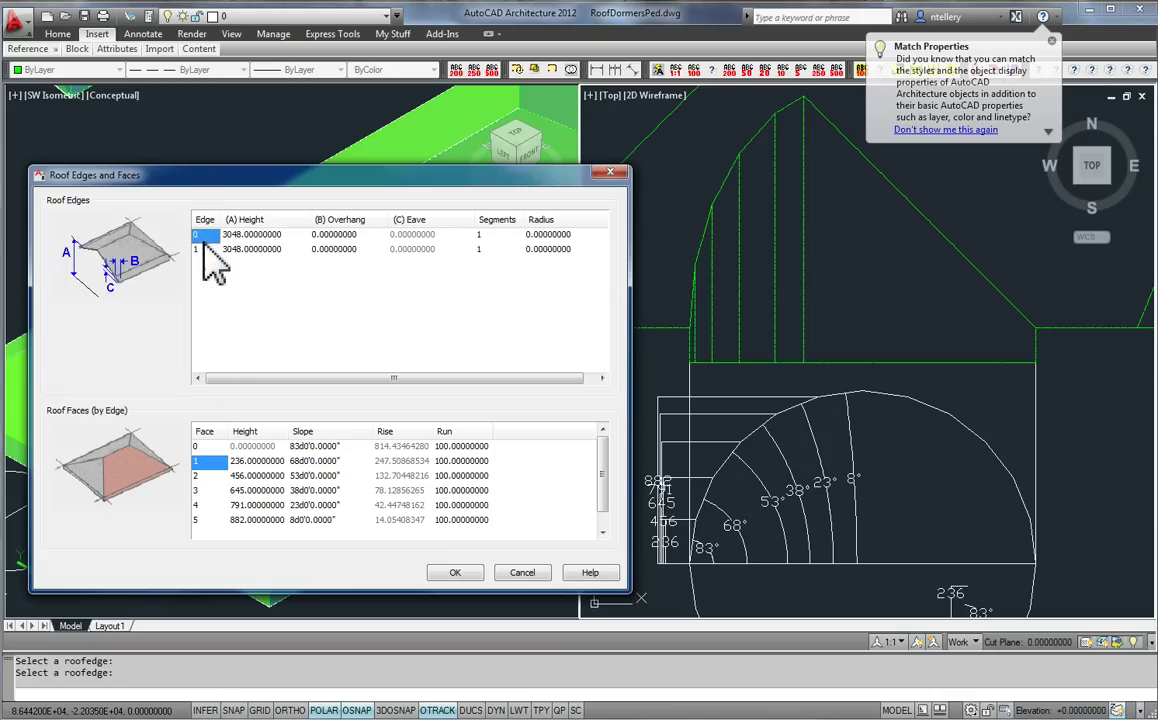
pyautogui.click(202, 250)
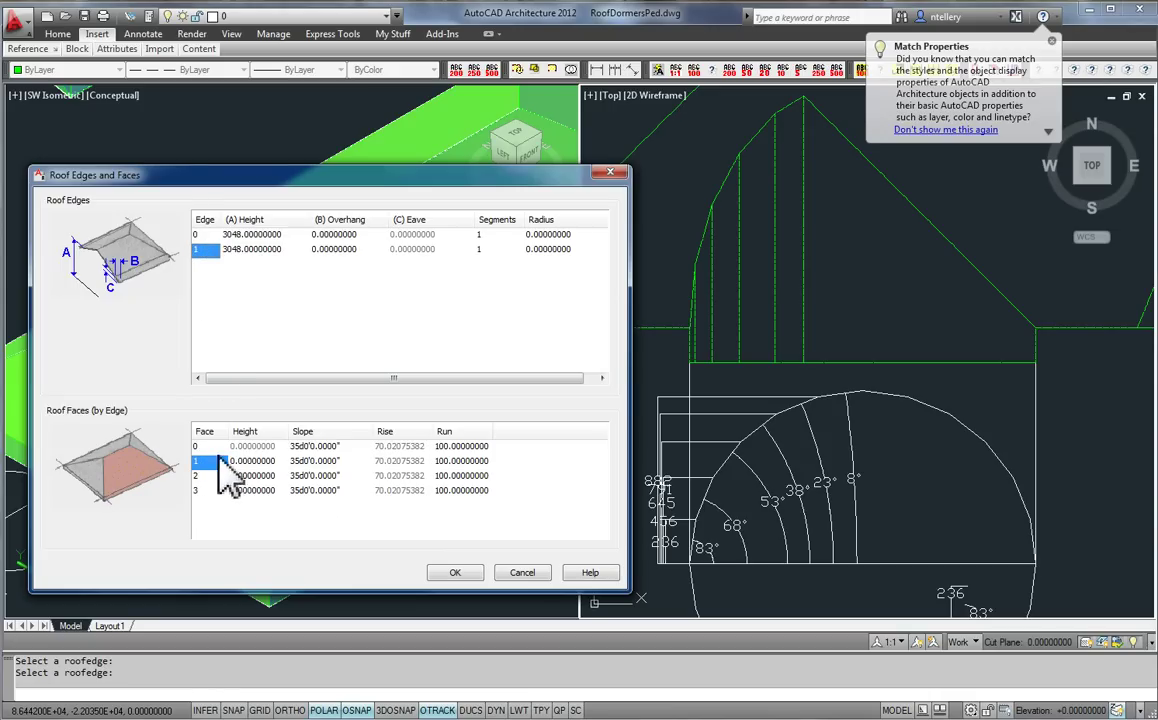
pyautogui.click(205, 236)
pyautogui.click(209, 476)
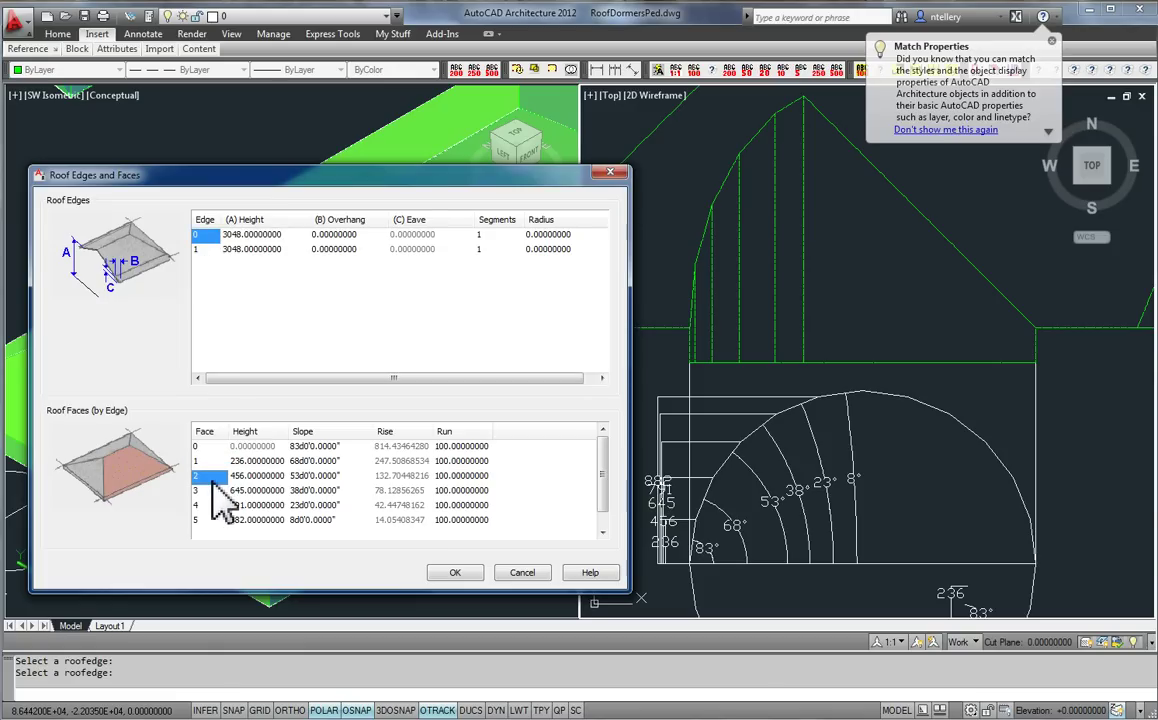
pyautogui.click(206, 236)
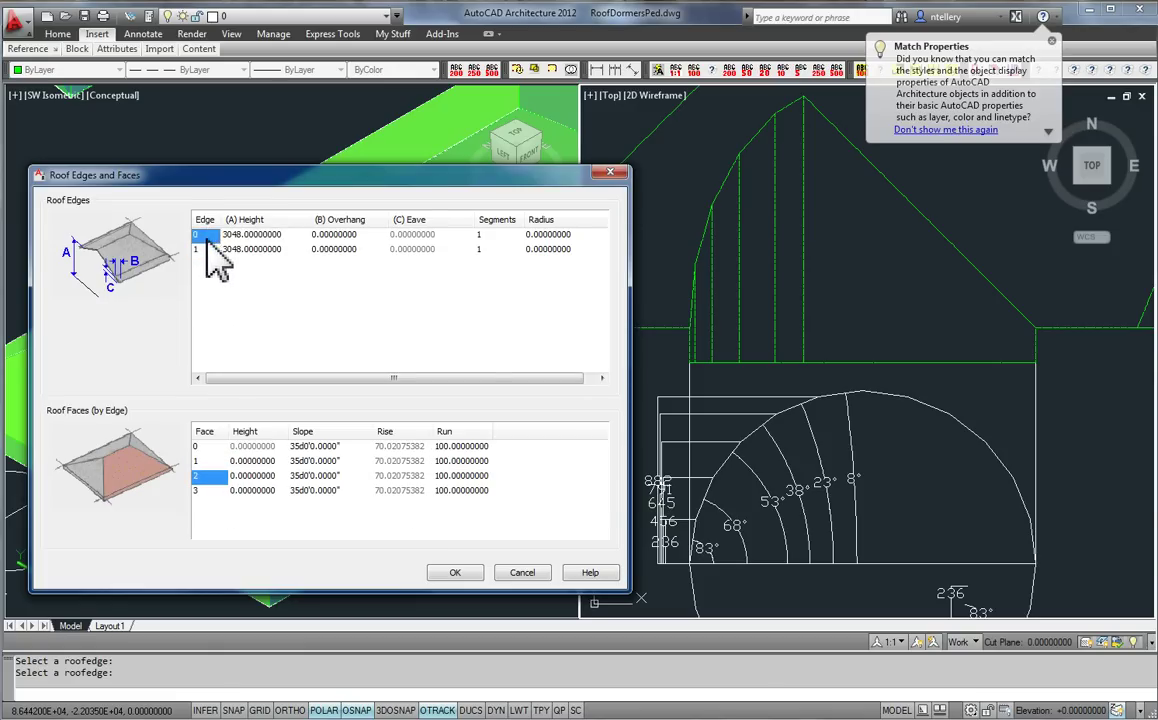
# Give edge 1 of the curved dormer the same face heights and slopes as edge 0 and close Roof Edges and Faces
pyautogui.click(203, 250)
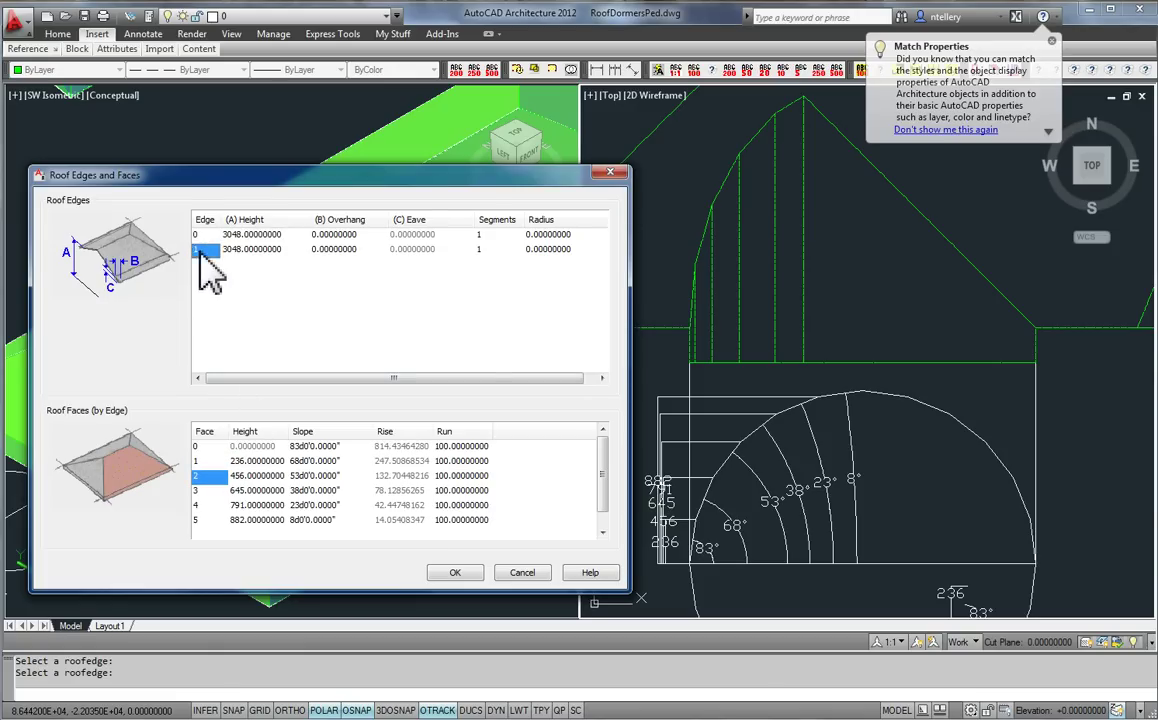
pyautogui.doubleClick(318, 447)
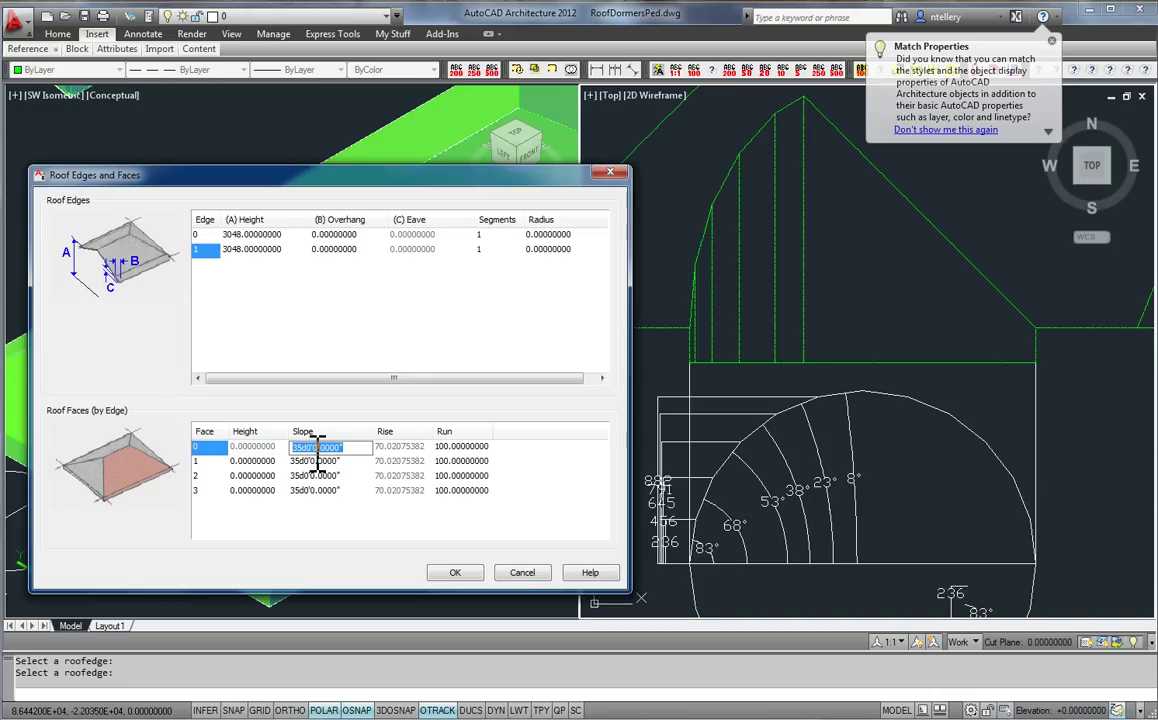
pyautogui.click(522, 573)
# Examine the curved wall dormer's faces and arched front edge in the plan and isometric views
pyautogui.click(797, 517)
pyautogui.scroll(-5, 790, 520)
pyautogui.scroll(6, 790, 258)
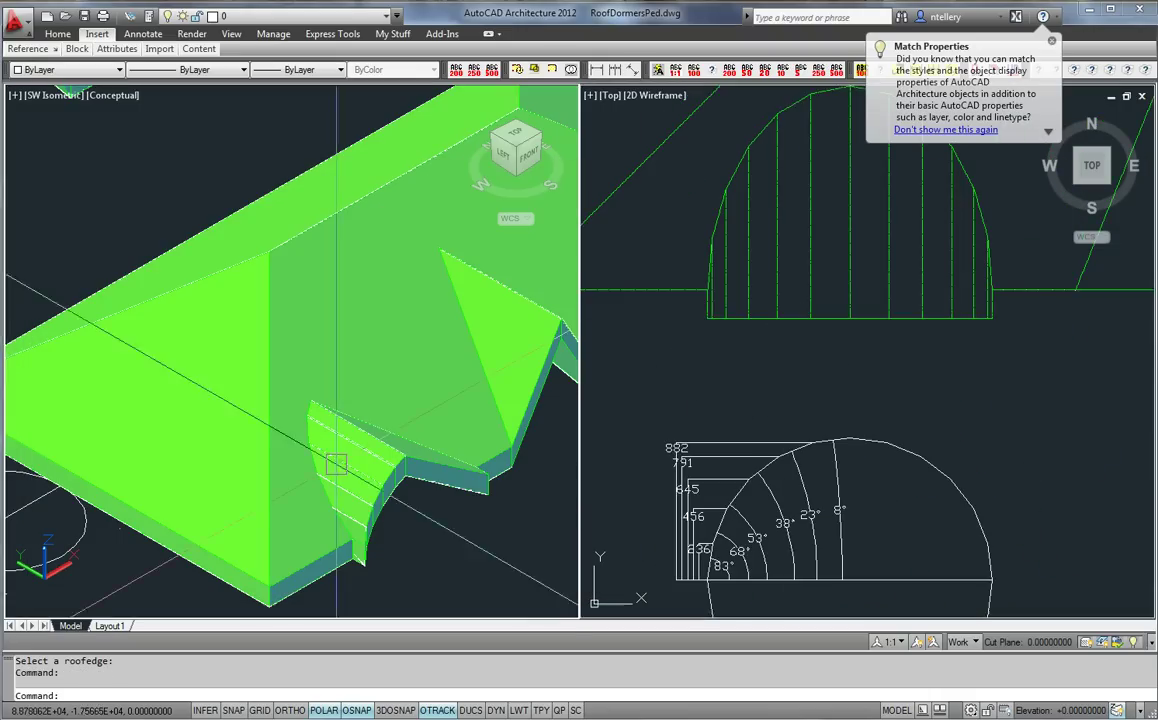
pyautogui.scroll(-8, 238, 404)
pyautogui.scroll(8, 238, 404)
pyautogui.moveTo(452, 490); pyautogui.dragTo(412, 438, button='middle')
pyautogui.scroll(5, 440, 354)
pyautogui.scroll(-3, 229, 383)
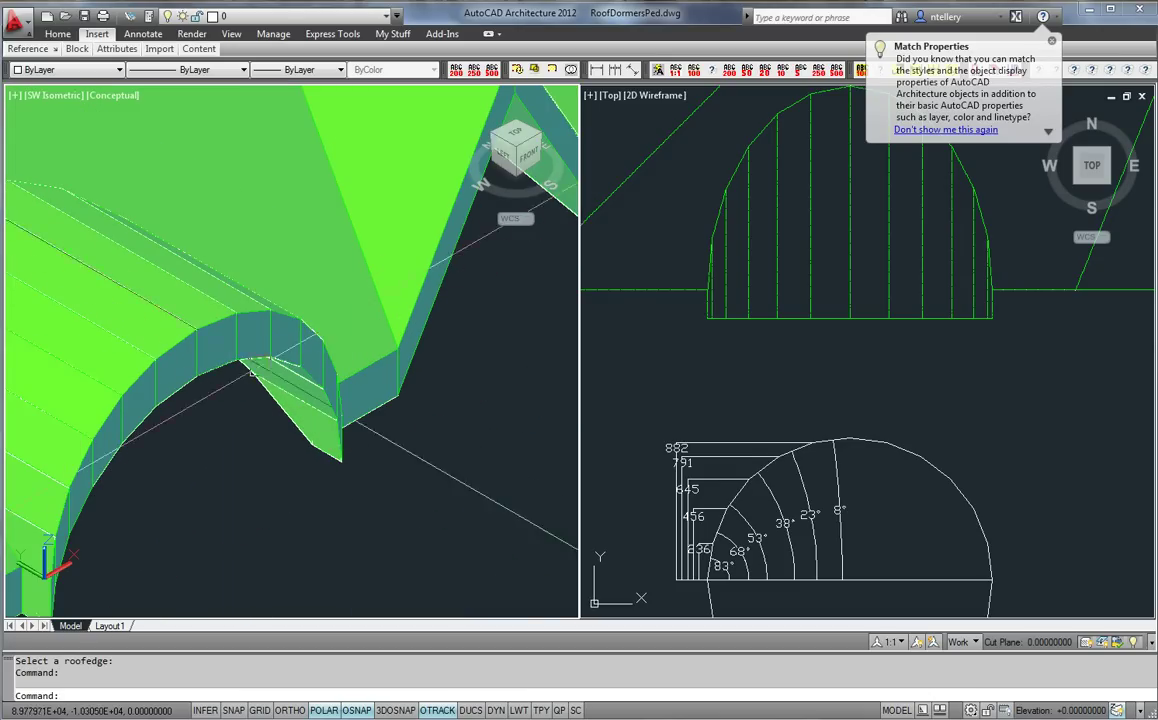
pyautogui.moveTo(320, 410); pyautogui.dragTo(278, 515, button='middle')
pyautogui.scroll(-3, 411, 393)
pyautogui.moveTo(382, 421); pyautogui.dragTo(453, 366, button='middle')
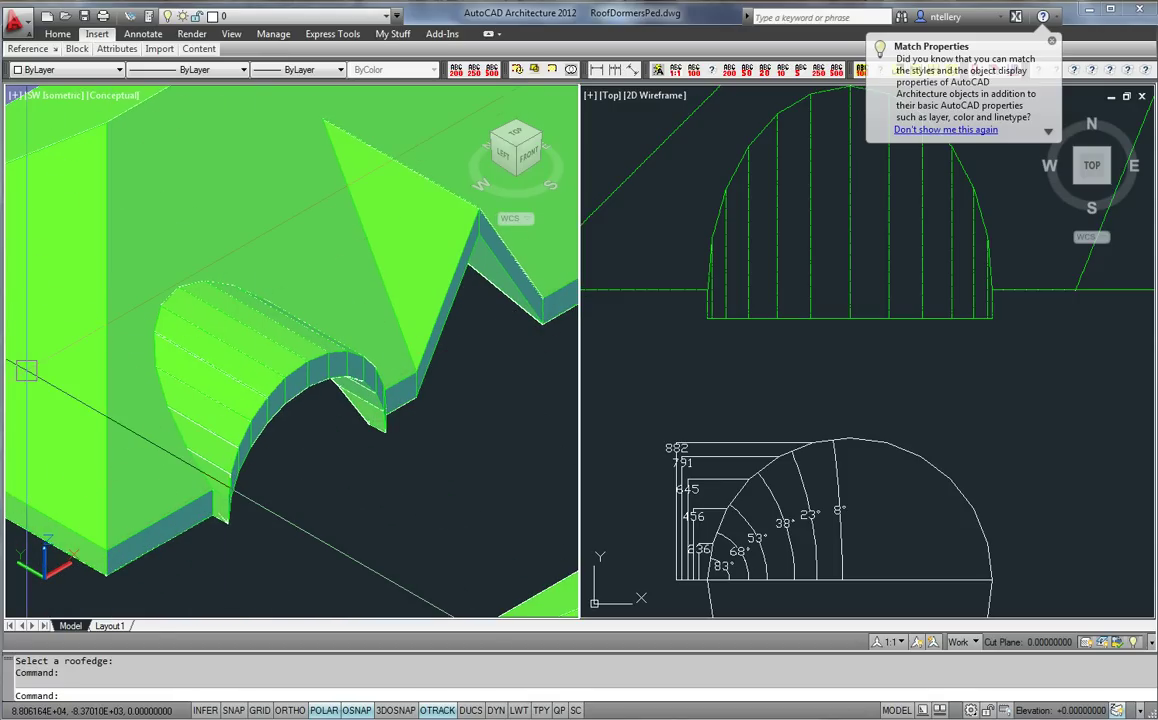
pyautogui.moveTo(0, 345); pyautogui.dragTo(155, 337)
pyautogui.hotkey('ctrl', '1')
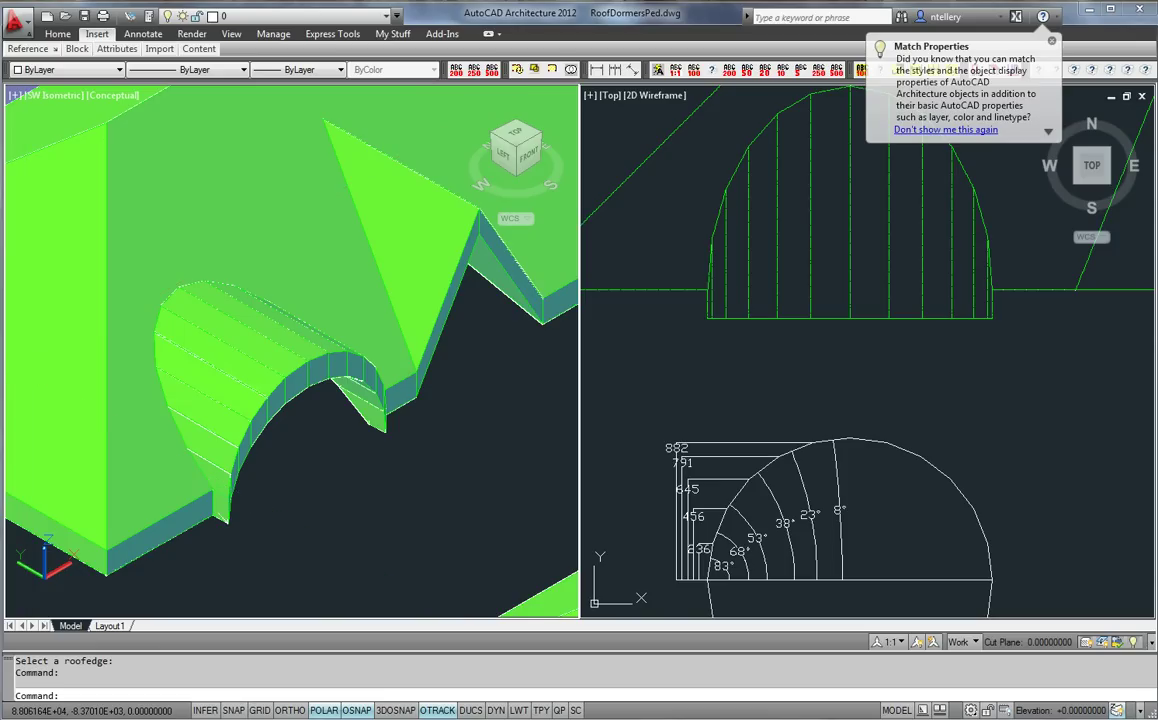
pyautogui.rightClick(251, 319)
pyautogui.click(236, 356)
pyautogui.click(239, 358)
pyautogui.press('Escape')
# Turn on the A-Beam layer and show the isometric view in the 2D Wireframe visual style
pyautogui.moveTo(386, 419); pyautogui.dragTo(411, 427, button='middle')
pyautogui.scroll(4, 349, 447)
pyautogui.moveTo(503, 437); pyautogui.dragTo(443, 436, button='middle')
pyautogui.click(249, 22)
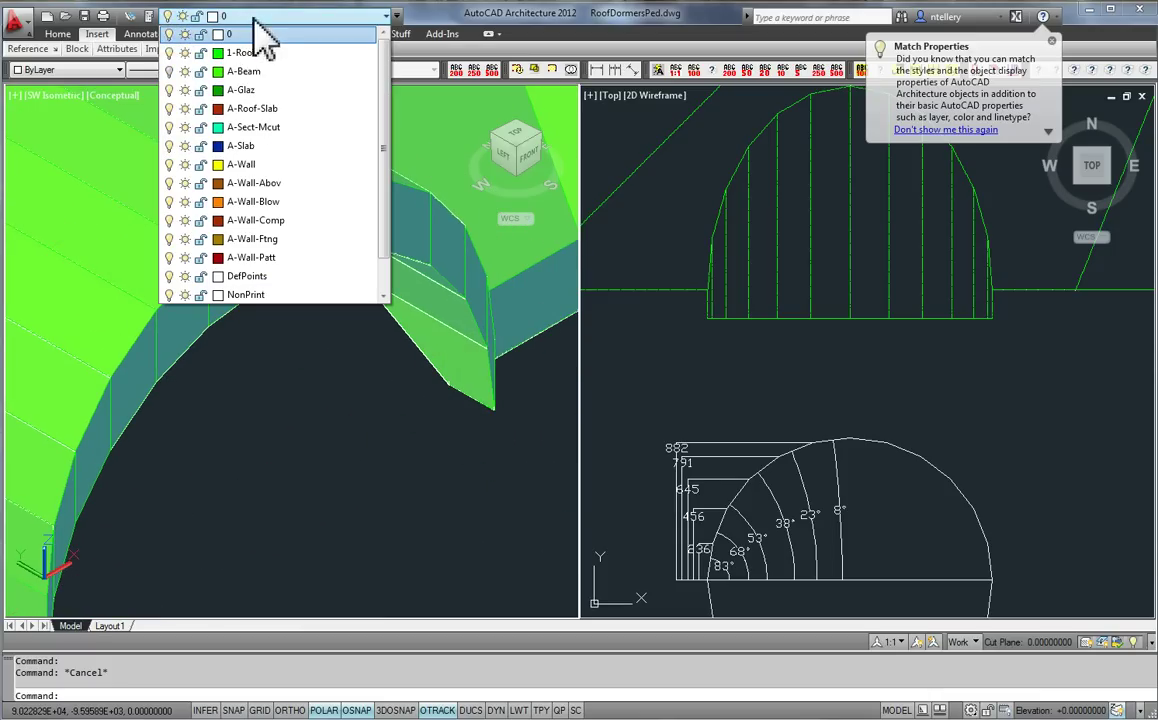
pyautogui.click(168, 71)
pyautogui.click(318, 395)
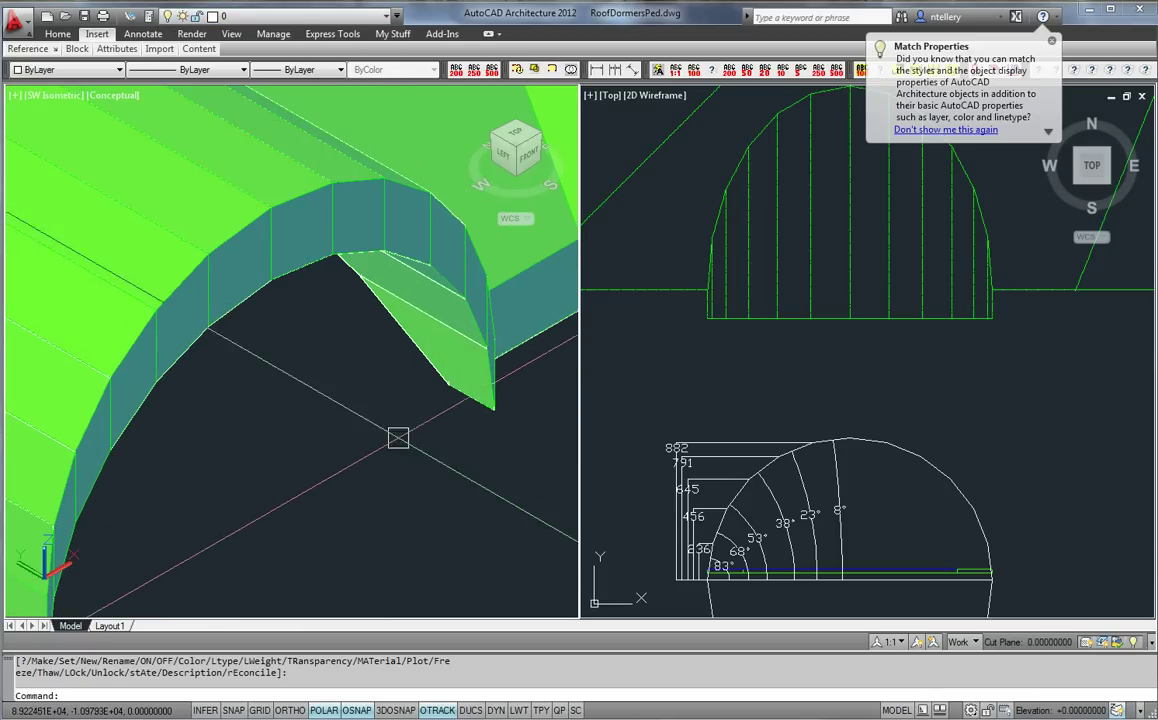
pyautogui.click(118, 97)
pyautogui.click(134, 134)
pyautogui.scroll(-3, 207, 246)
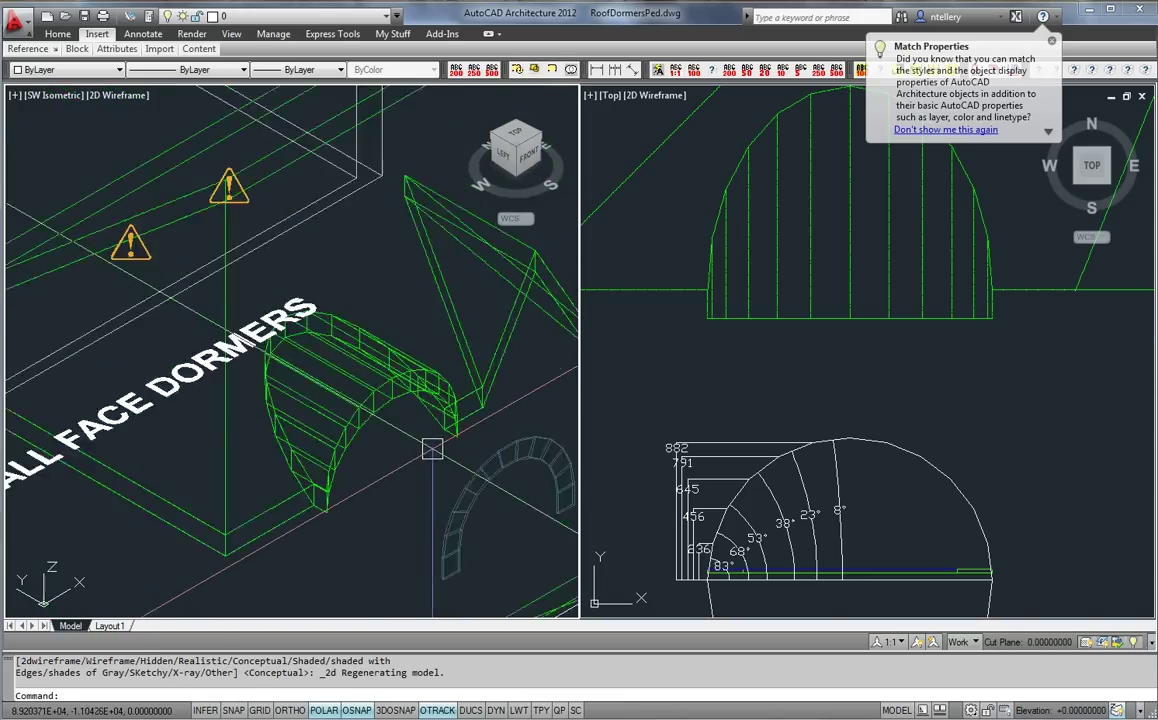
pyautogui.scroll(4, 439, 452)
# Move the arched beam pieces from the front of the roof onto the curved dormer's front edge, snapping between matching base midpoints
pyautogui.write('m')
pyautogui.press('Return')
pyautogui.click(463, 545)
pyautogui.click(279, 394)
pyautogui.click(322, 610)
pyautogui.click(252, 494)
pyautogui.press('Return')
pyautogui.scroll(5, 471, 471)
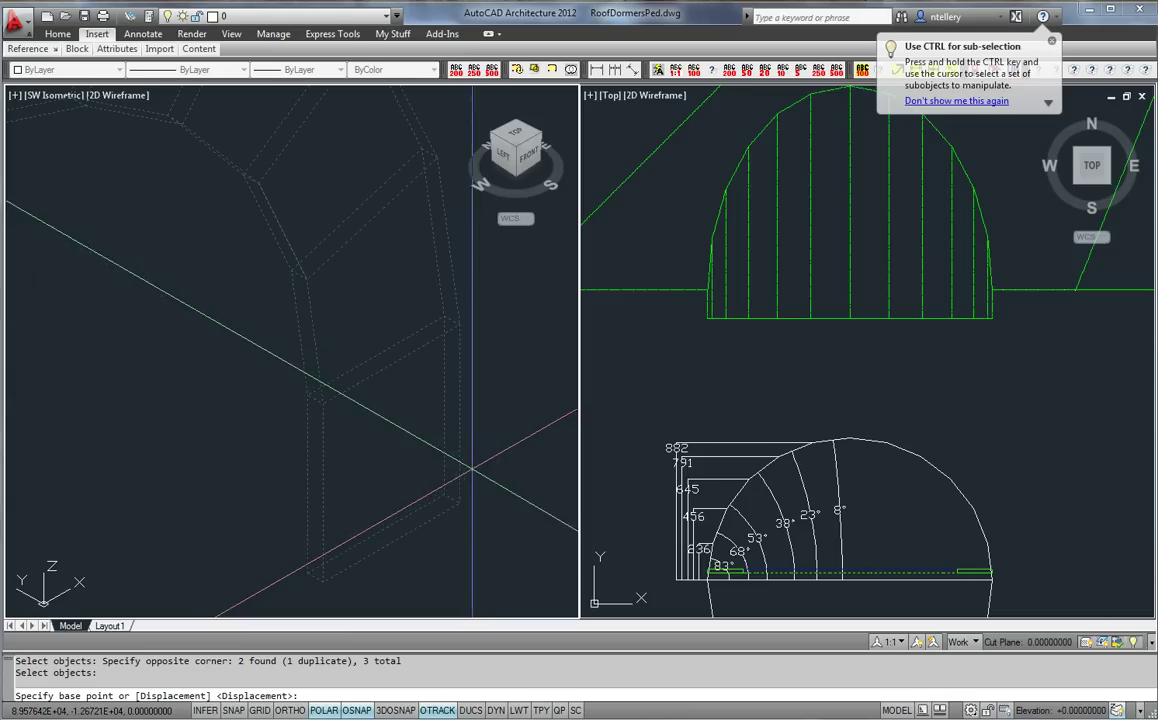
pyautogui.click(530, 73)
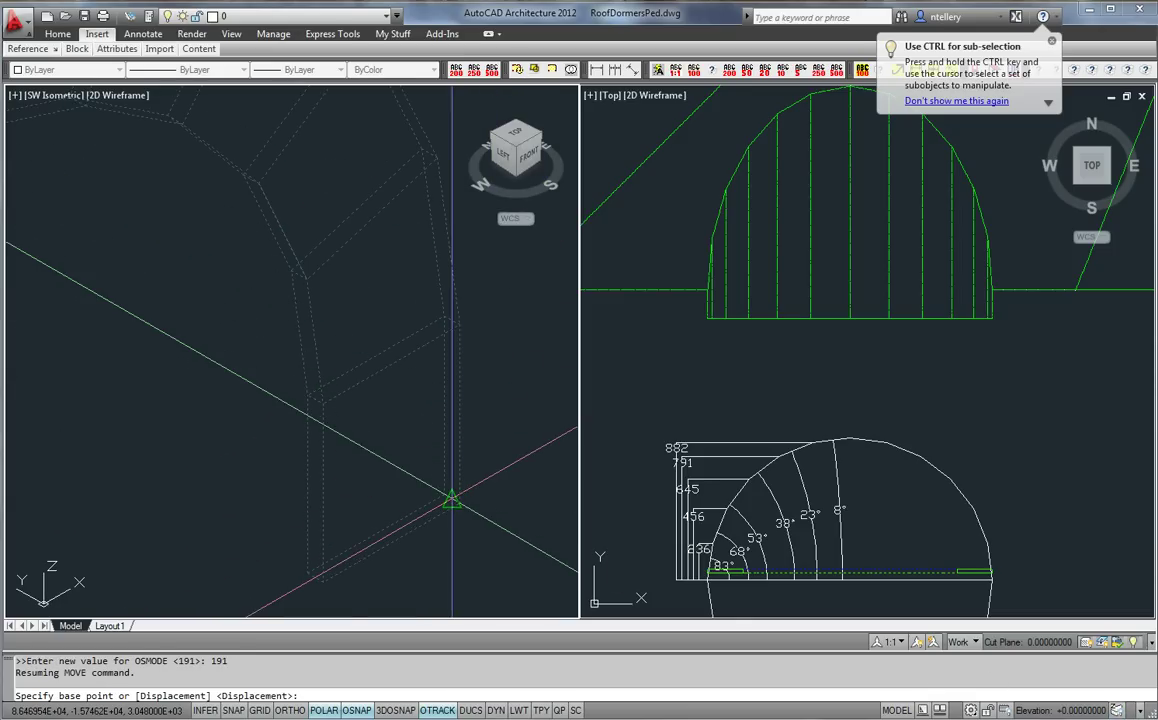
pyautogui.scroll(-3, 445, 492)
pyautogui.click(463, 505)
pyautogui.scroll(5, 160, 328)
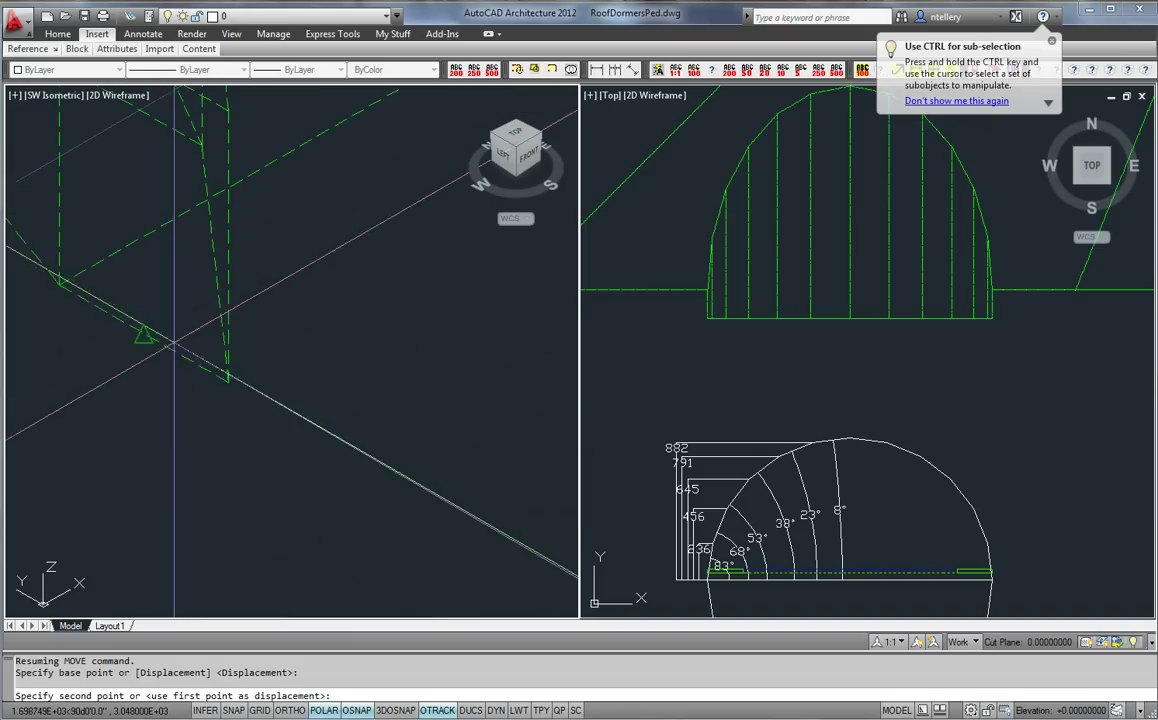
pyautogui.click(226, 379)
pyautogui.scroll(-3, 226, 379)
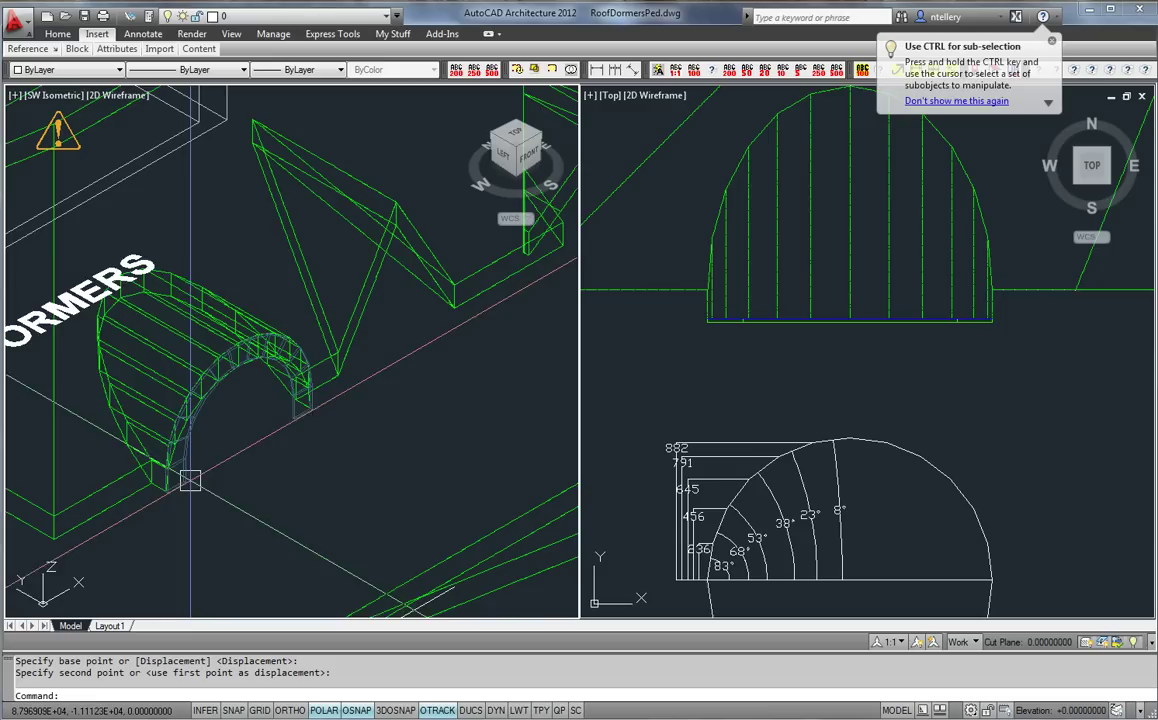
# Set the isometric view back to the Conceptual visual style
pyautogui.scroll(3, 191, 483)
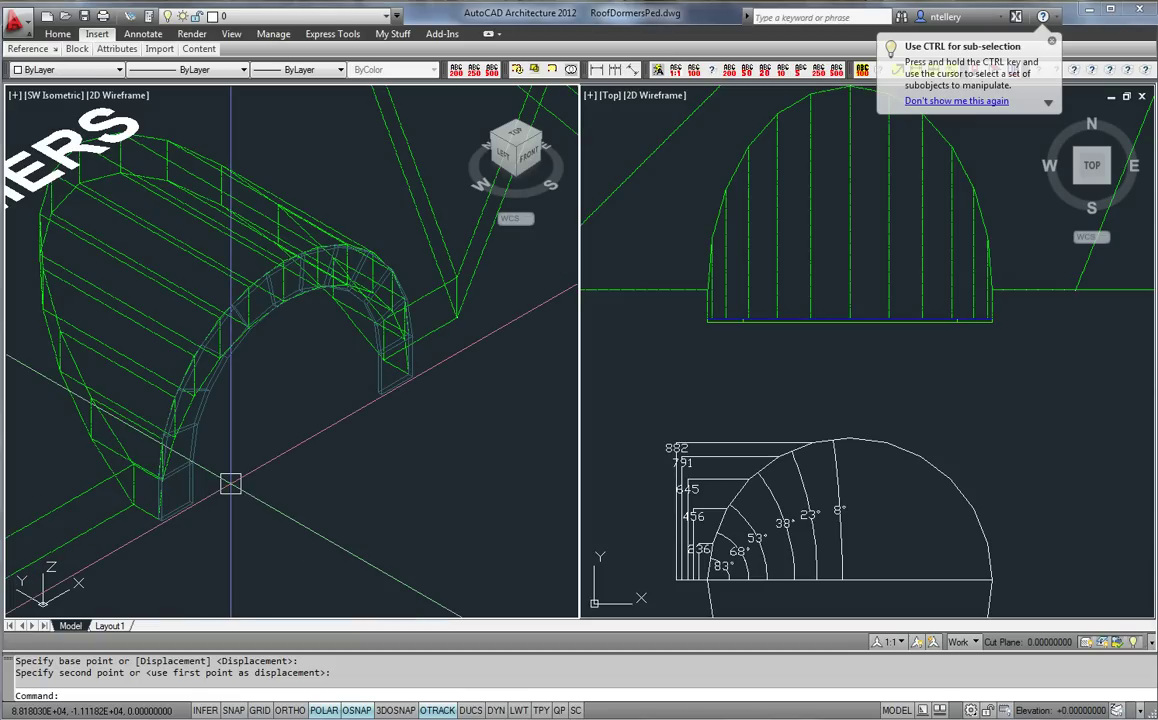
pyautogui.moveTo(345, 451); pyautogui.dragTo(352, 464, button='middle')
pyautogui.scroll(-4, 356, 464)
pyautogui.moveTo(475, 467); pyautogui.dragTo(447, 483, button='middle')
pyautogui.click(125, 95)
pyautogui.click(155, 170)
# Examine the small roof edges at the left corner of the middle triangular dormer in plan
pyautogui.click(800, 491)
pyautogui.scroll(-8, 805, 494)
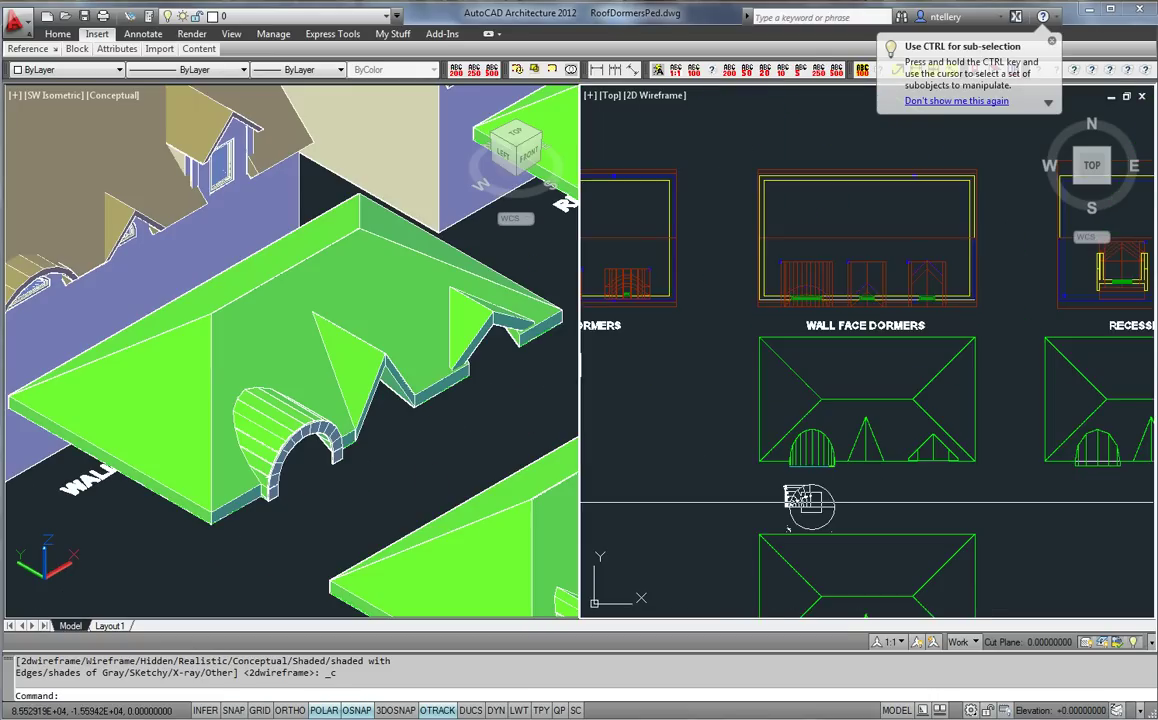
pyautogui.moveTo(914, 475); pyautogui.dragTo(804, 514, button='middle')
pyautogui.click(432, 370)
pyautogui.scroll(3, 431, 369)
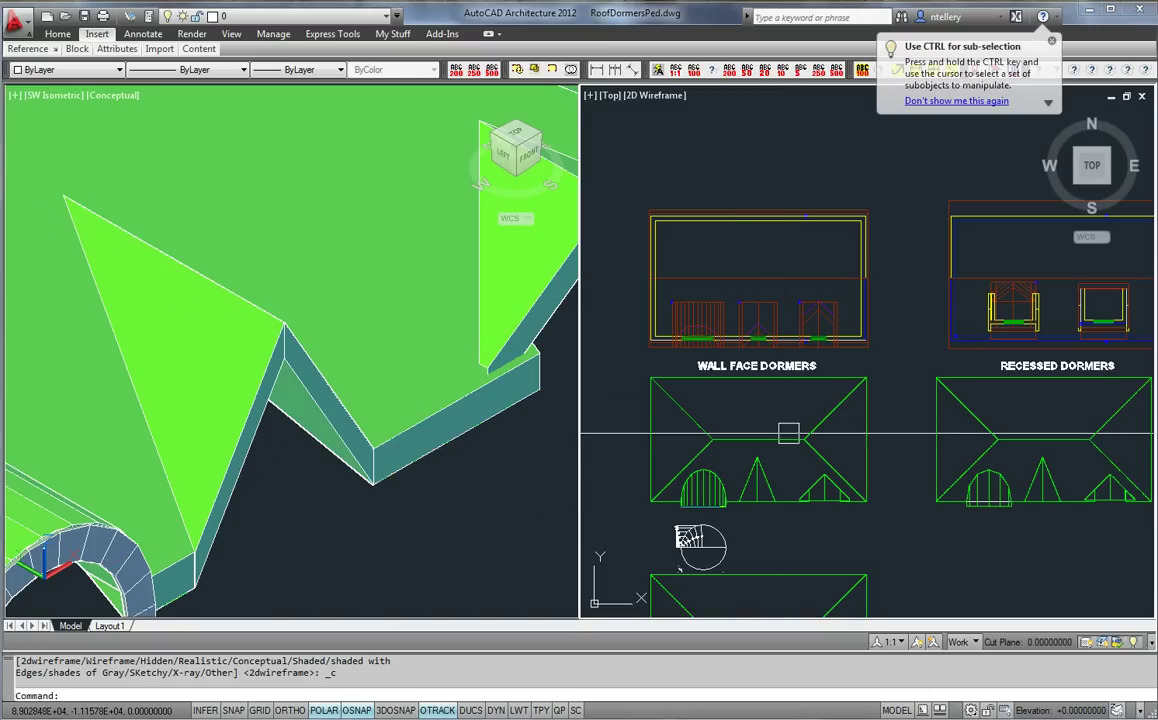
pyautogui.scroll(3, 814, 465)
pyautogui.scroll(6, 1013, 422)
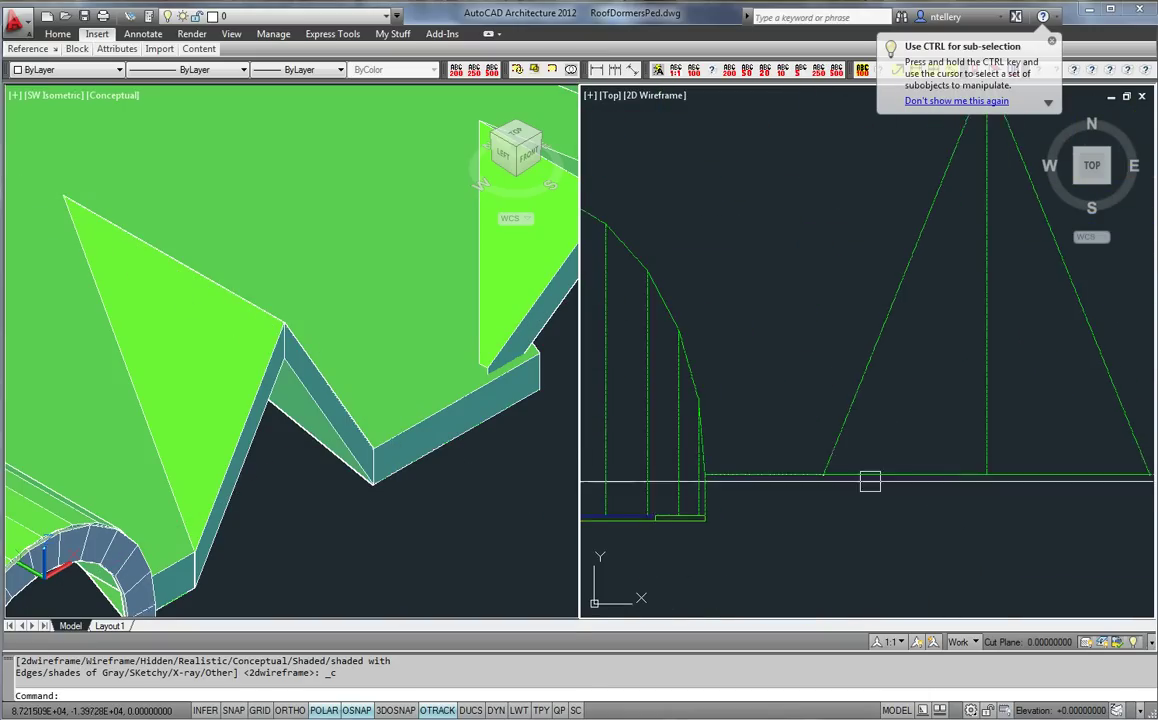
pyautogui.scroll(5, 686, 441)
pyautogui.click(793, 405)
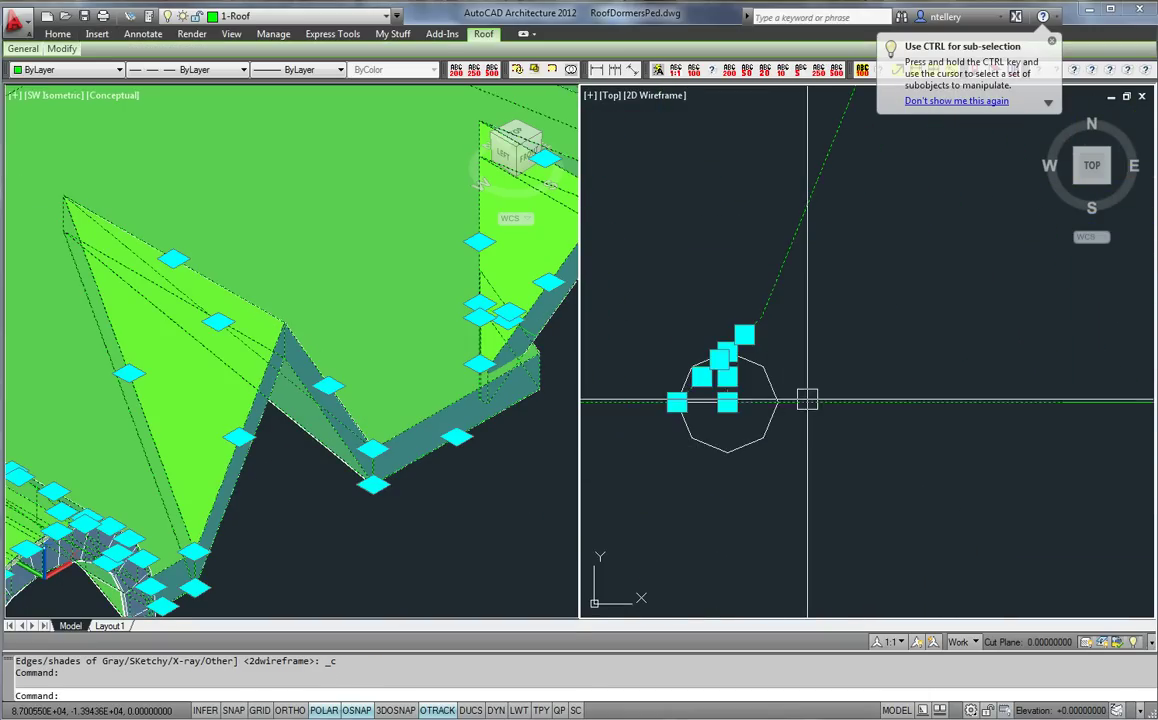
pyautogui.moveTo(793, 407); pyautogui.dragTo(903, 411, button='middle')
pyautogui.press('Escape')
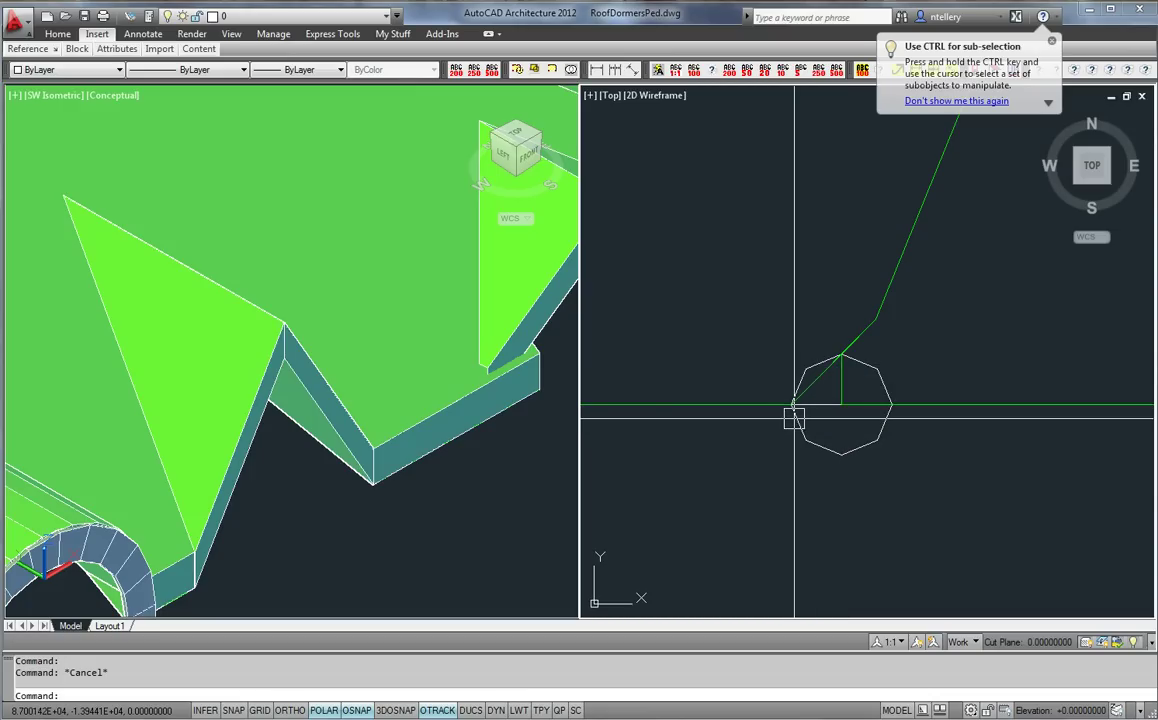
# Check the height and slope of the short diagonal edge at the triangular dormer's left corner in Edit Edges/Faces
pyautogui.click(832, 405)
pyautogui.scroll(2, 856, 325)
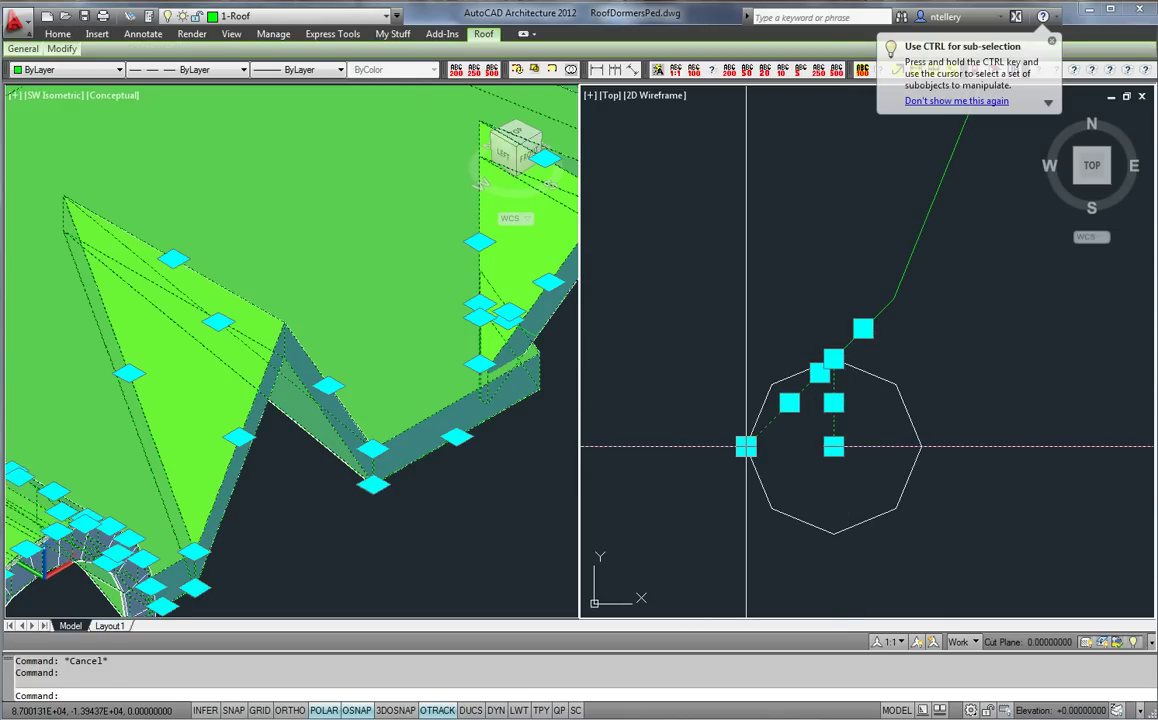
pyautogui.rightClick(833, 421)
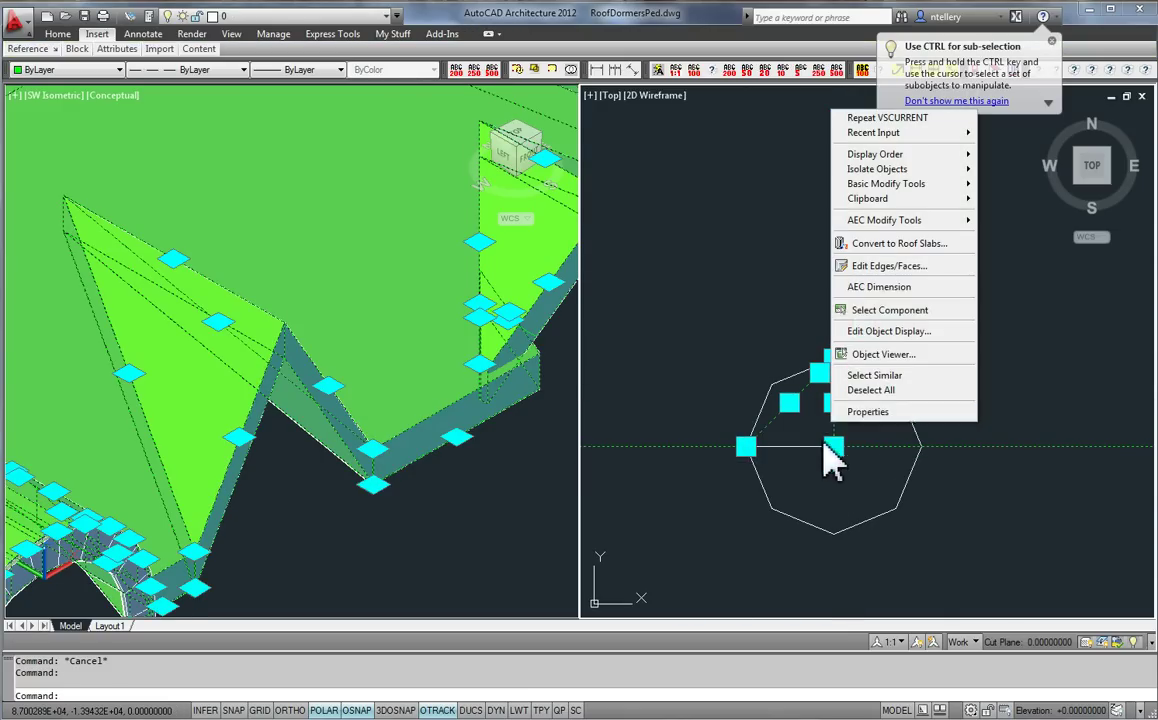
pyautogui.click(886, 266)
pyautogui.click(834, 406)
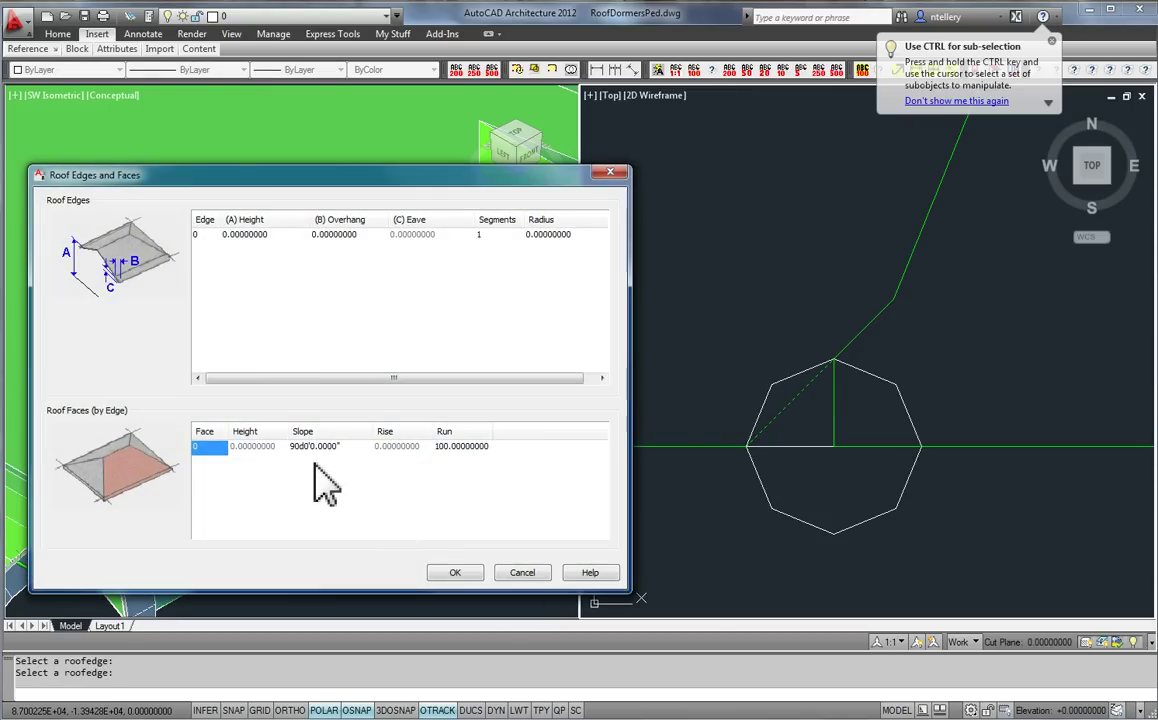
pyautogui.click(520, 572)
# Check the height and slope of the short vertical edge at the triangular dormer's right corner in Edit Edges/Faces
pyautogui.scroll(8, 838, 452)
pyautogui.scroll(-3, 933, 473)
pyautogui.scroll(3, 1018, 468)
pyautogui.scroll(2, 936, 452)
pyautogui.scroll(6, 863, 408)
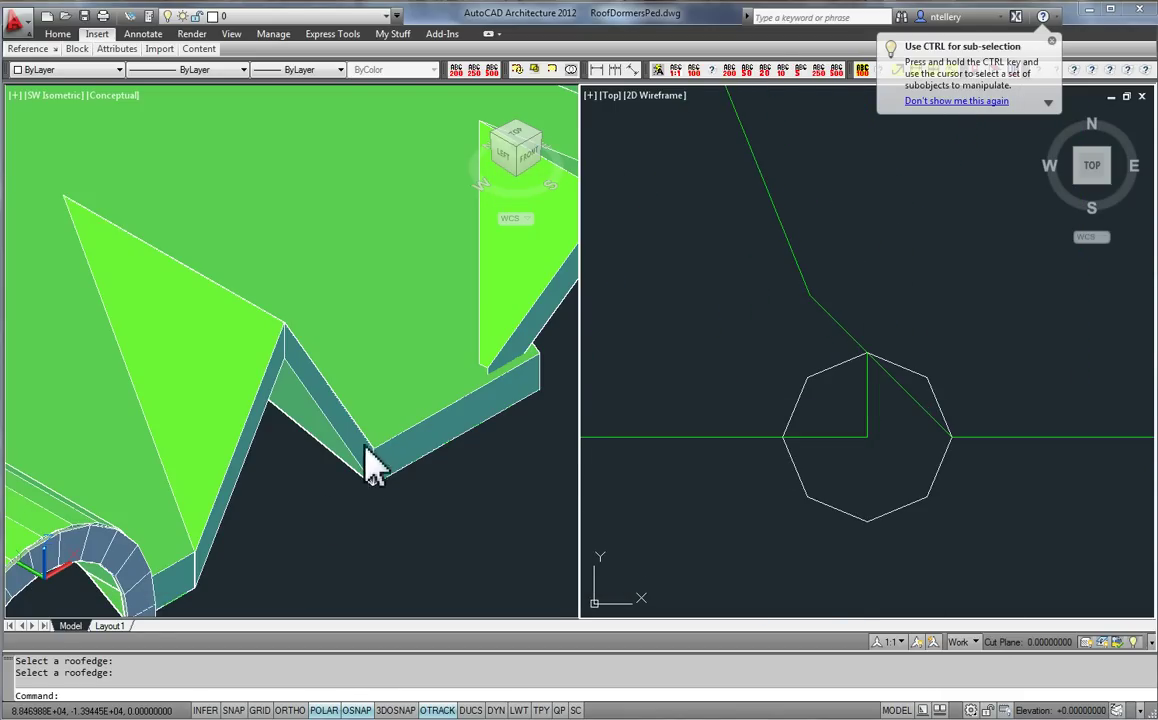
pyautogui.click(863, 414)
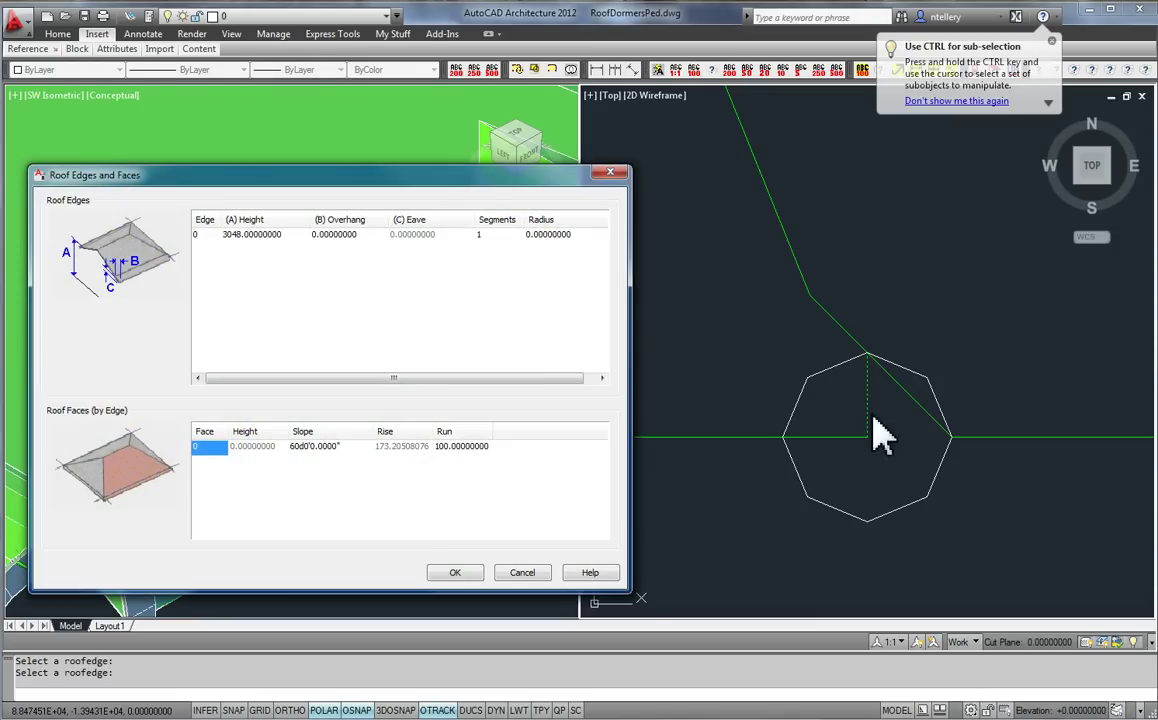
pyautogui.press('Return')
# Draw a construction circle centred on the right vertex of the octagon at the triangular dormer's right corner
pyautogui.click(907, 396)
pyautogui.press('Escape')
pyautogui.write('vcc')
pyautogui.press('Return')
pyautogui.click(951, 437)
pyautogui.press('Return')
pyautogui.press('Return')
# Stretch the roof vertex on the small circle's right quadrant to the circle's centre
pyautogui.scroll(5, 933, 421)
pyautogui.click(1123, 495)
pyautogui.click(1091, 460)
pyautogui.press('Return')
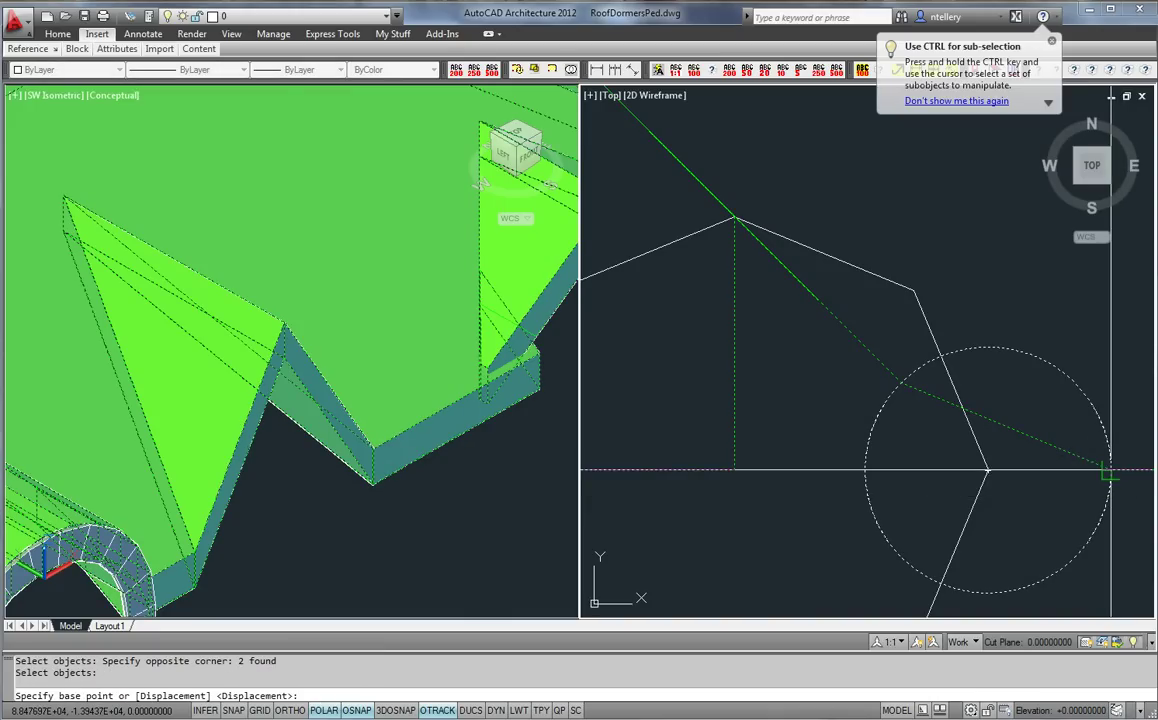
pyautogui.click(519, 69)
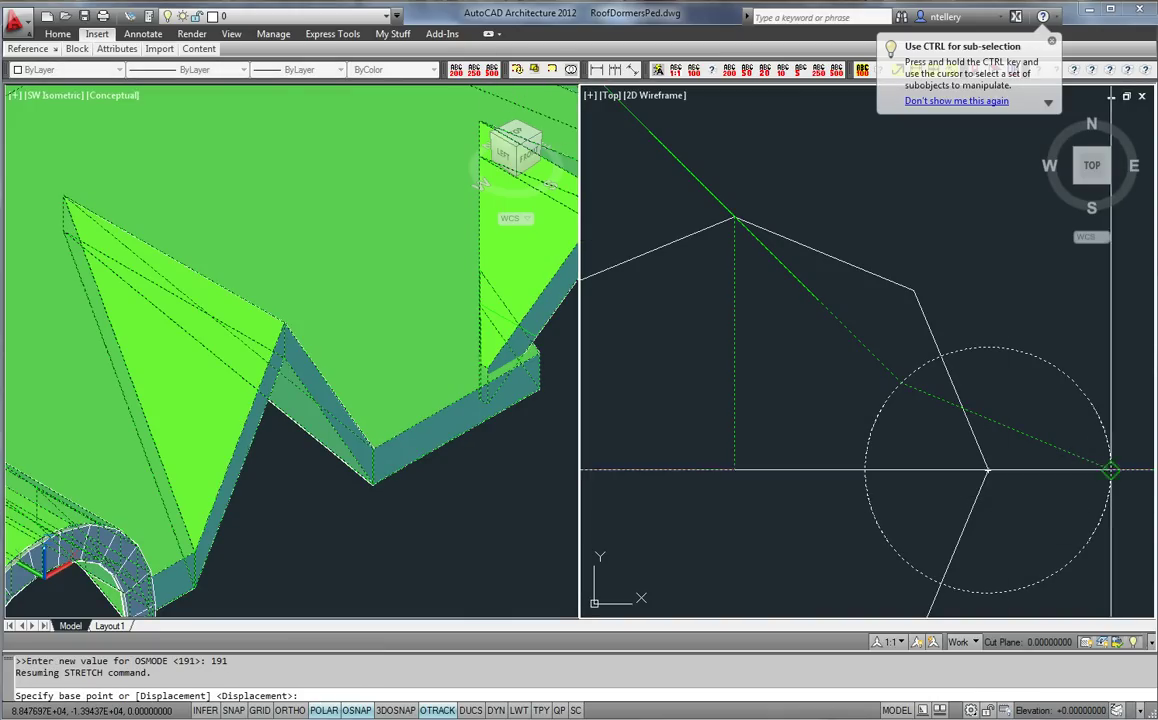
pyautogui.click(1111, 469)
pyautogui.click(988, 470)
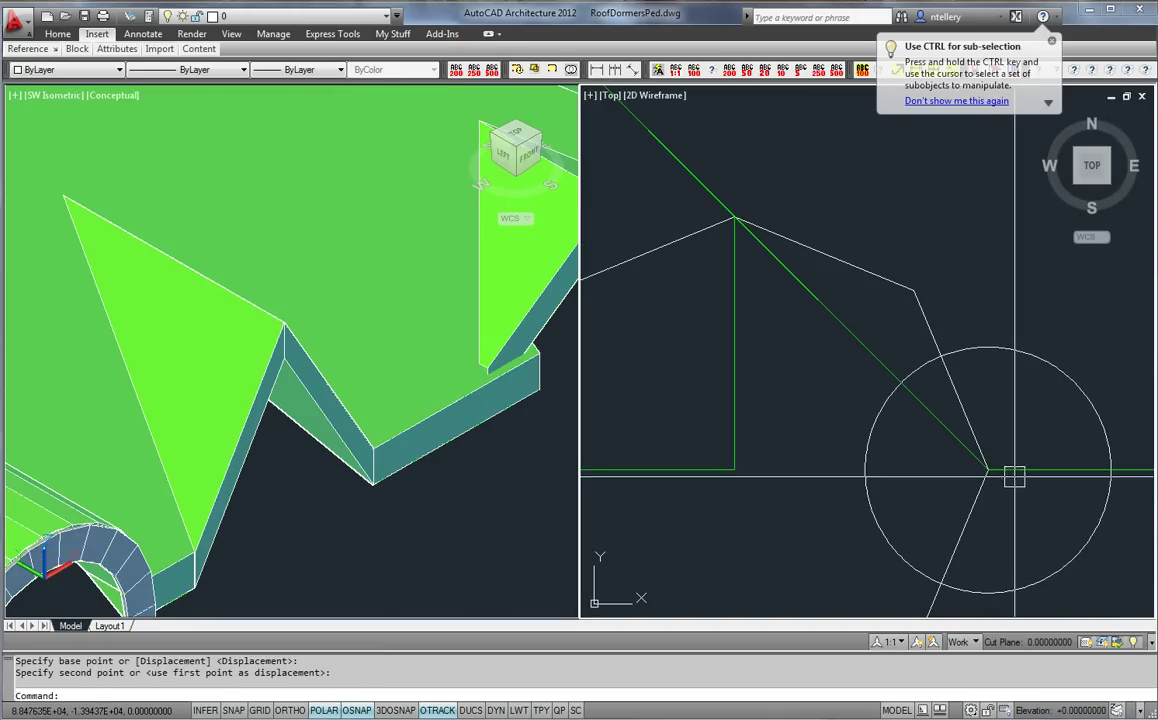
# Stretch the diagonal edge's roof vertex on the small circle to the circle's top quadrant
pyautogui.press('Return')
pyautogui.click(932, 463)
pyautogui.click(886, 354)
pyautogui.press('Return')
pyautogui.click(902, 383)
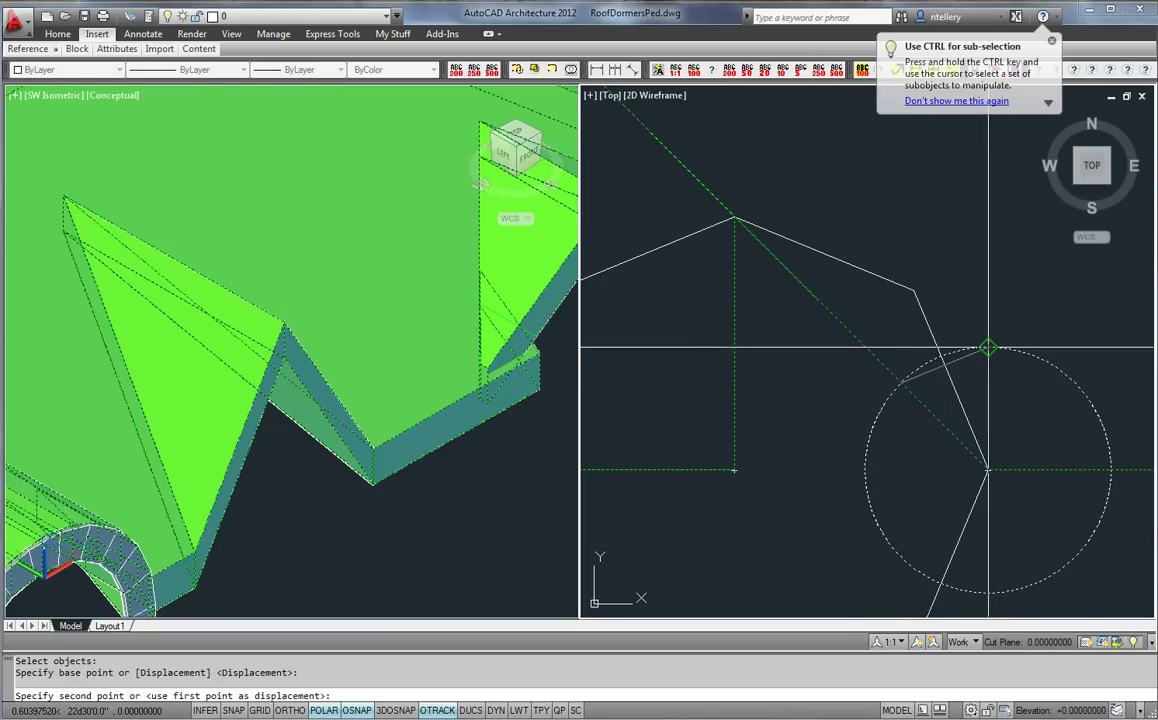
pyautogui.click(988, 347)
# Stretch the roof vertex at the small circle's top quadrant straight up, about level with the octagon's top vertex
pyautogui.press('Return')
pyautogui.click(1014, 390)
pyautogui.click(953, 325)
pyautogui.press('Return')
pyautogui.click(986, 347)
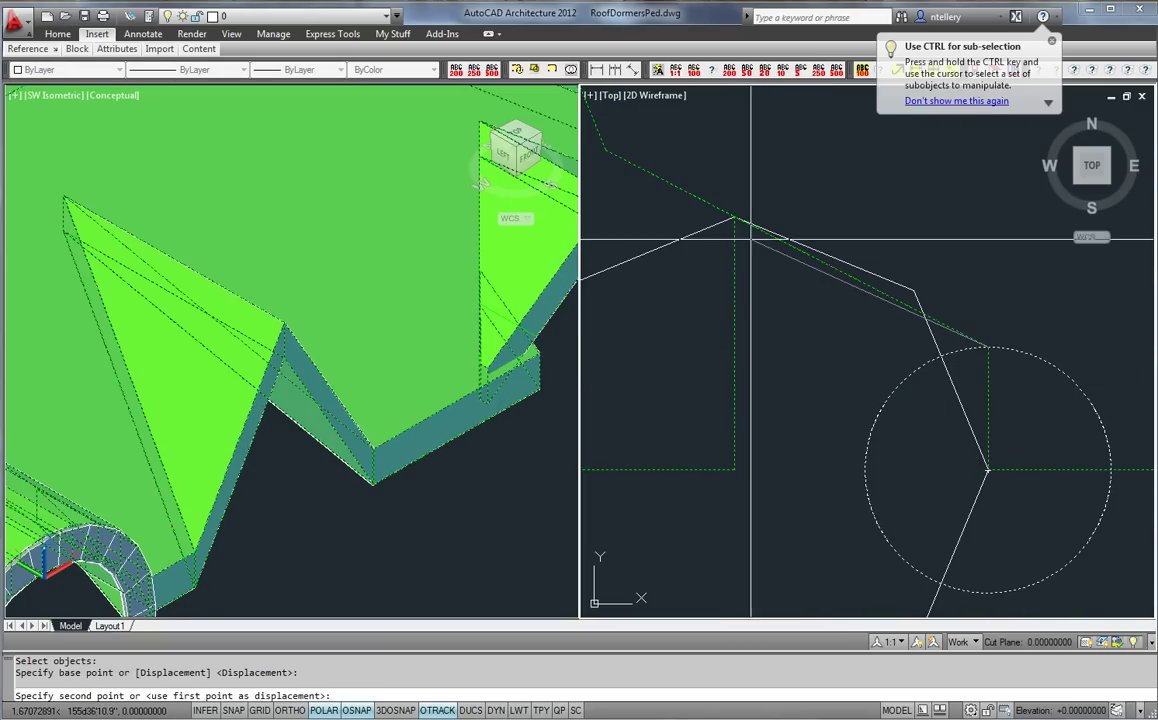
pyautogui.click(987, 219)
pyautogui.scroll(-15, 882, 422)
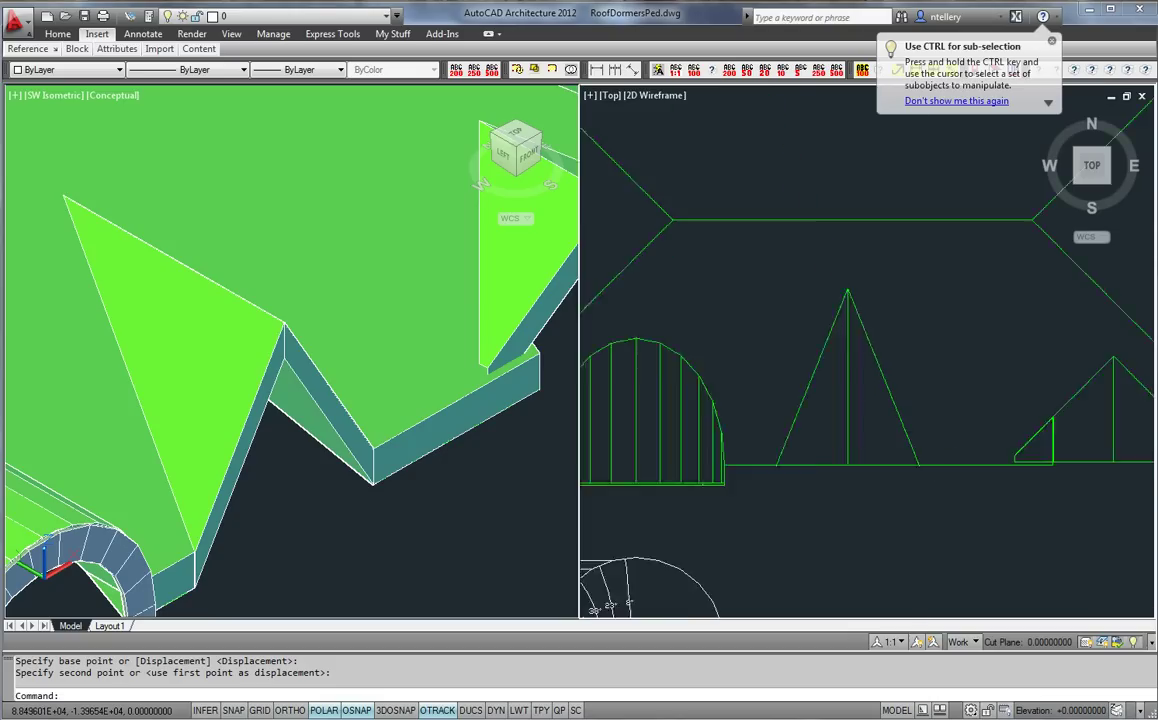
# Inspect the triangular dormer's stretched right corner in plan and compare it with the left corner
pyautogui.scroll(-4, 911, 460)
pyautogui.scroll(7, 922, 469)
pyautogui.click(284, 416)
pyautogui.click(962, 491)
pyautogui.moveTo(875, 480); pyautogui.dragTo(998, 479, button='middle')
pyautogui.scroll(10, 1080, 432)
pyautogui.scroll(5, 866, 515)
pyautogui.moveTo(711, 553); pyautogui.dragTo(868, 512, button='middle')
pyautogui.scroll(5, 828, 500)
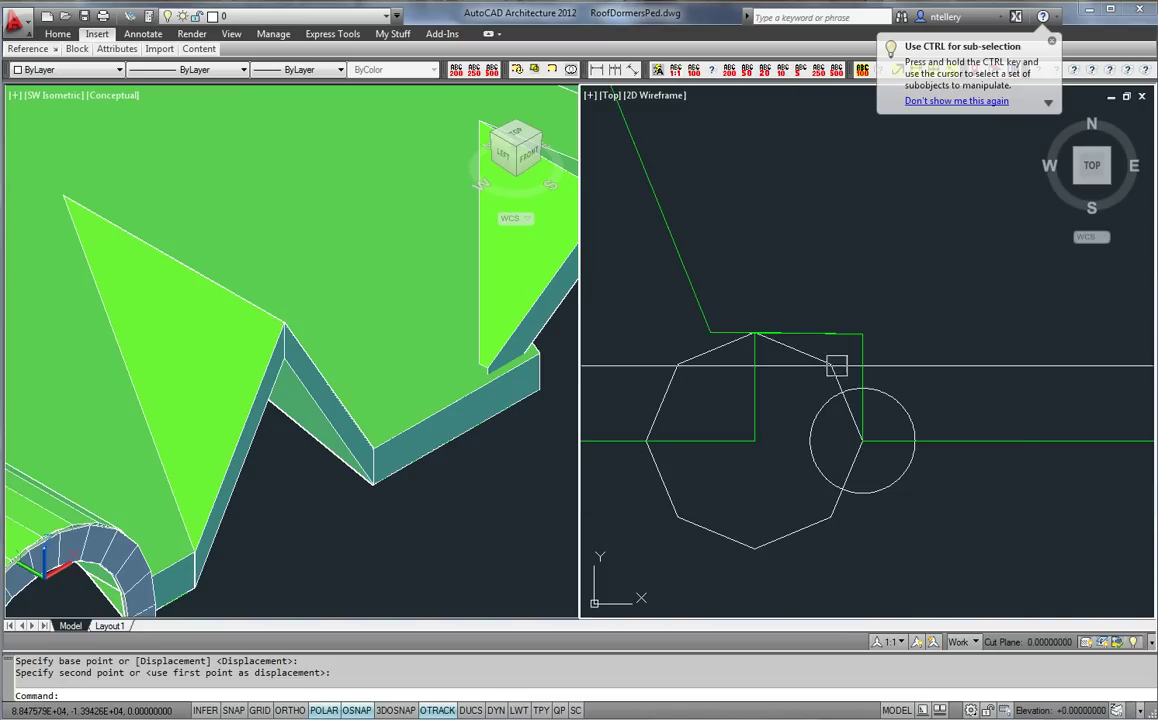
pyautogui.scroll(-10, 1055, 504)
pyautogui.moveTo(692, 531); pyautogui.dragTo(1073, 476, button='middle')
pyautogui.scroll(-5, 1073, 476)
pyautogui.scroll(-3, 808, 457)
pyautogui.moveTo(708, 441); pyautogui.dragTo(632, 318, button='middle')
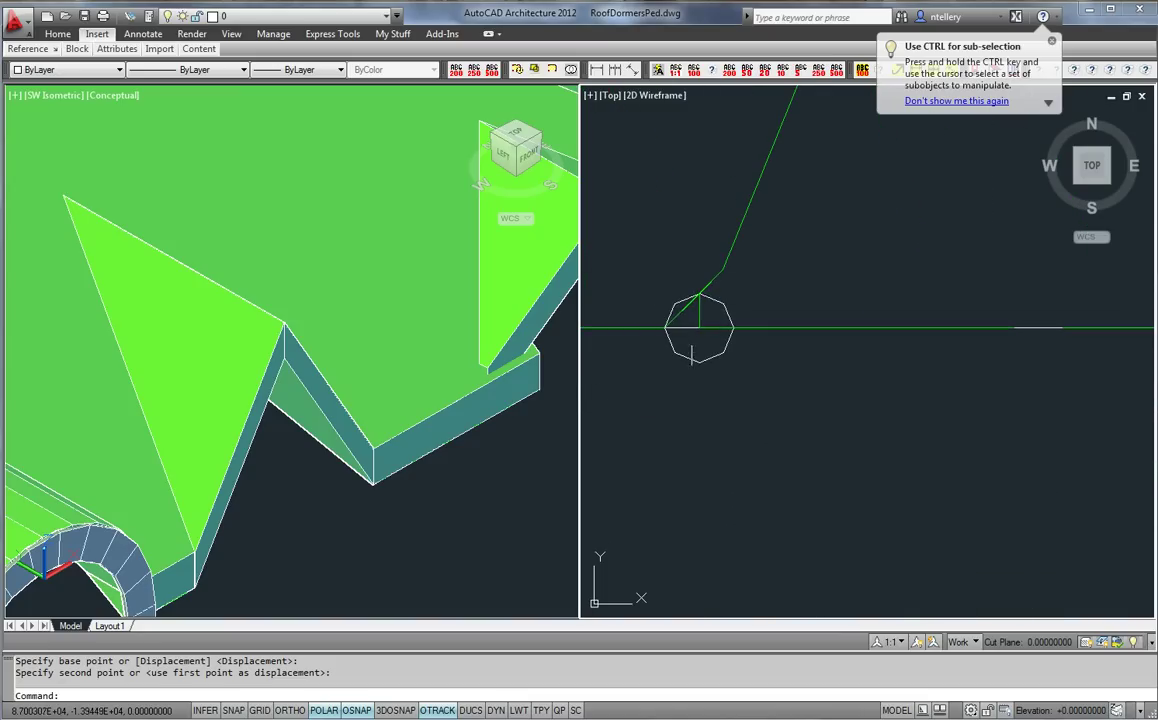
pyautogui.scroll(-6, 701, 369)
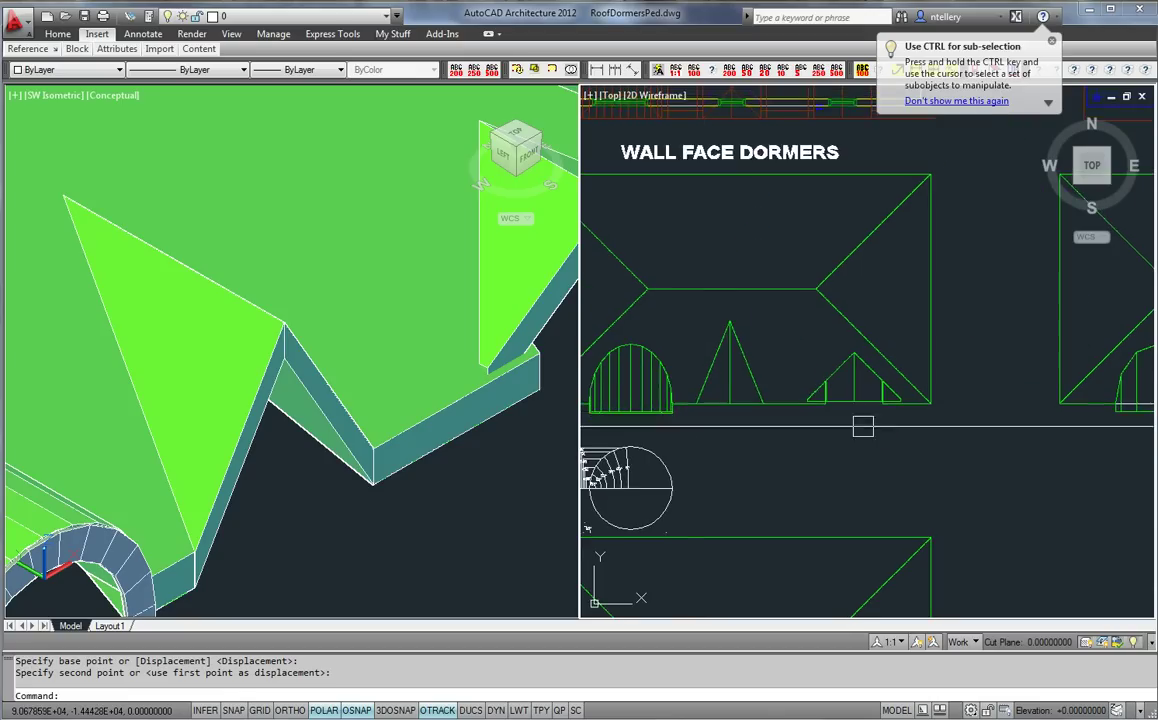
# Examine the overhanging left foot of the third wall face dormer in the plan and isometric views
pyautogui.scroll(7, 860, 412)
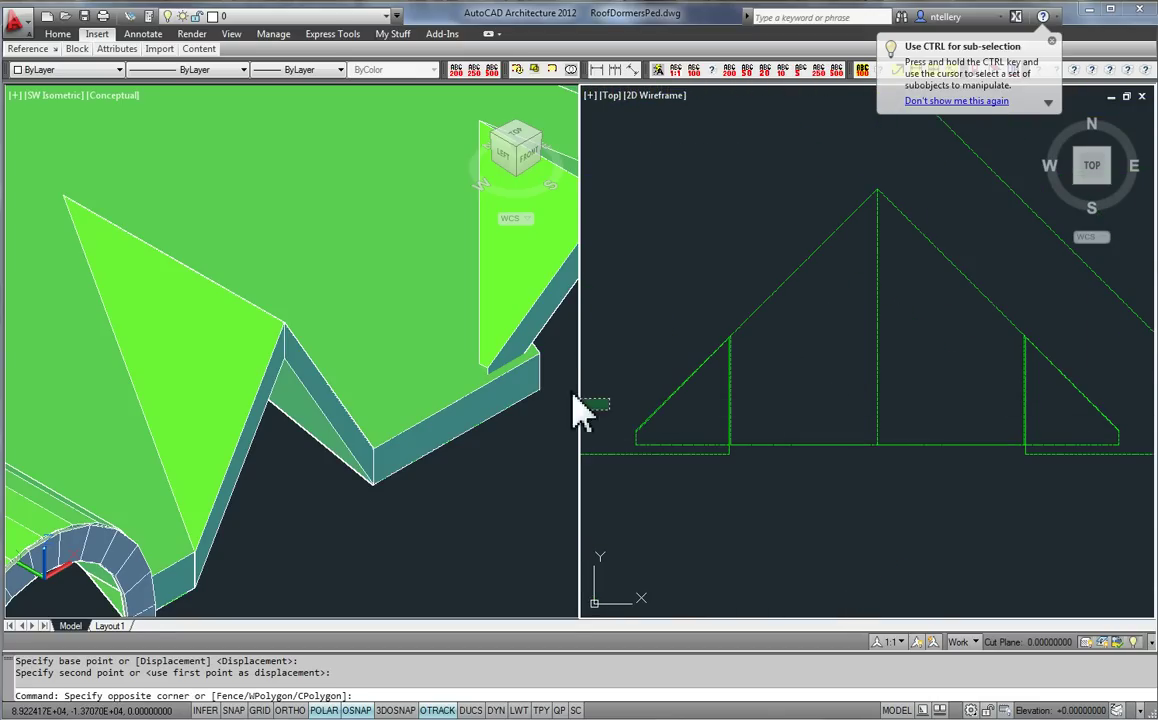
pyautogui.press('Escape')
pyautogui.press('Escape')
pyautogui.click(522, 386)
pyautogui.moveTo(510, 378); pyautogui.dragTo(311, 480, button='middle')
pyautogui.press('Escape')
pyautogui.press('Escape')
pyautogui.click(712, 413)
pyautogui.scroll(3, 712, 413)
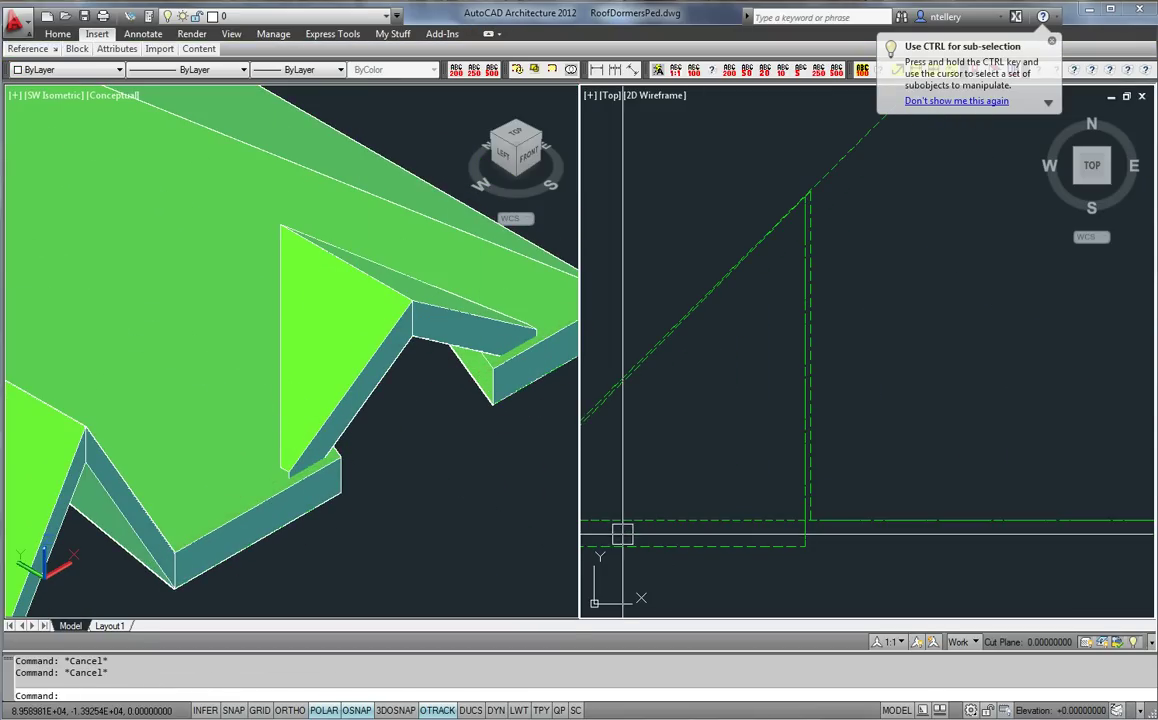
# Stretch the overhanging dormer's roof vertices at the upper end of its left inner edge by a very small distance
pyautogui.scroll(-8, 705, 534)
pyautogui.moveTo(735, 535); pyautogui.dragTo(816, 537, button='middle')
pyautogui.scroll(7, 758, 532)
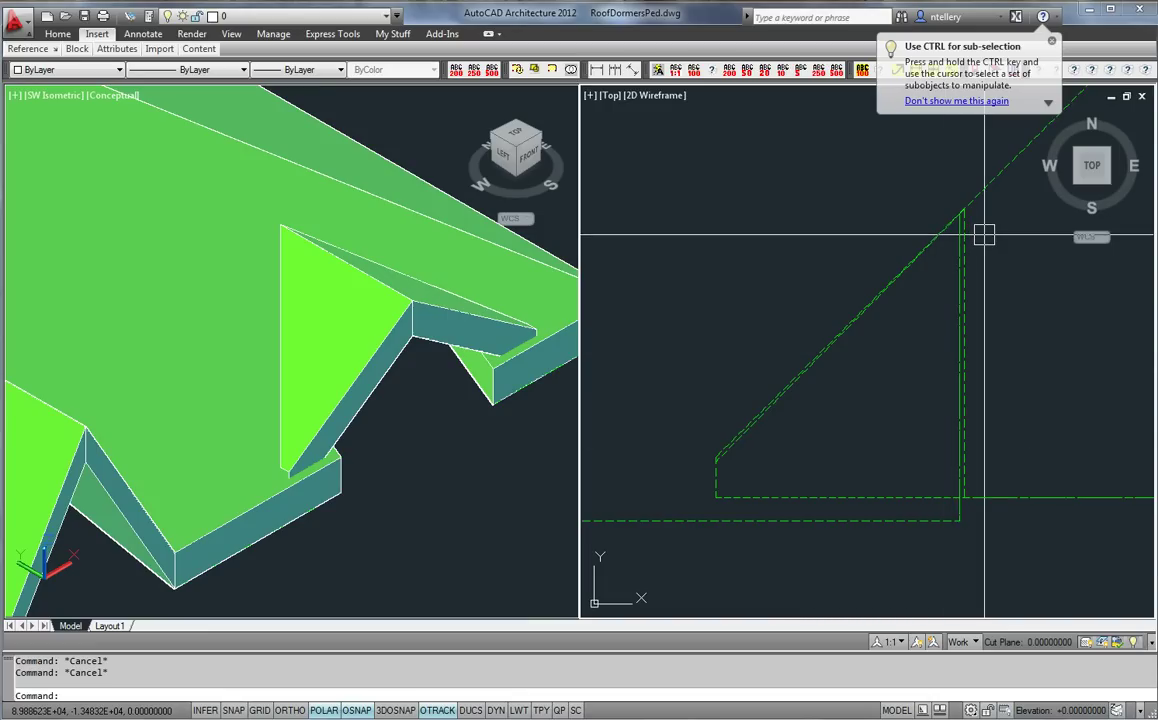
pyautogui.scroll(5, 982, 212)
pyautogui.scroll(-4, 887, 214)
pyautogui.scroll(6, 870, 250)
pyautogui.write('s')
pyautogui.press('Return')
pyautogui.scroll(4, 756, 240)
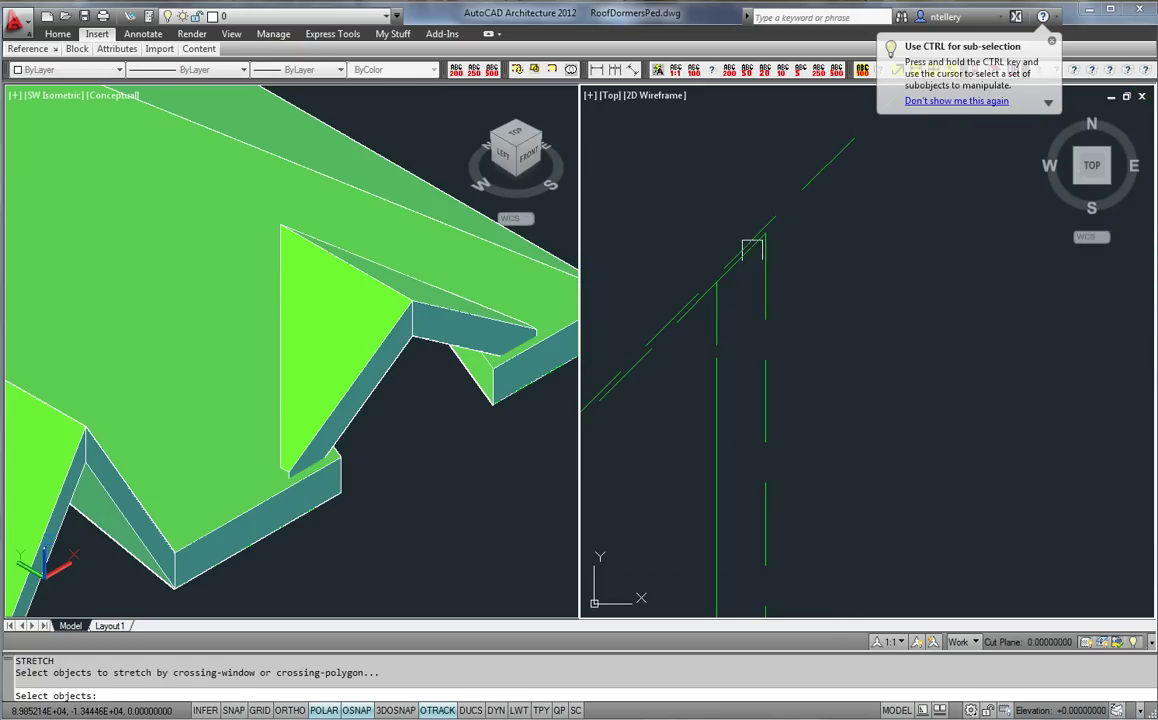
pyautogui.click(816, 338)
pyautogui.click(696, 197)
pyautogui.press('Return')
pyautogui.click(808, 278)
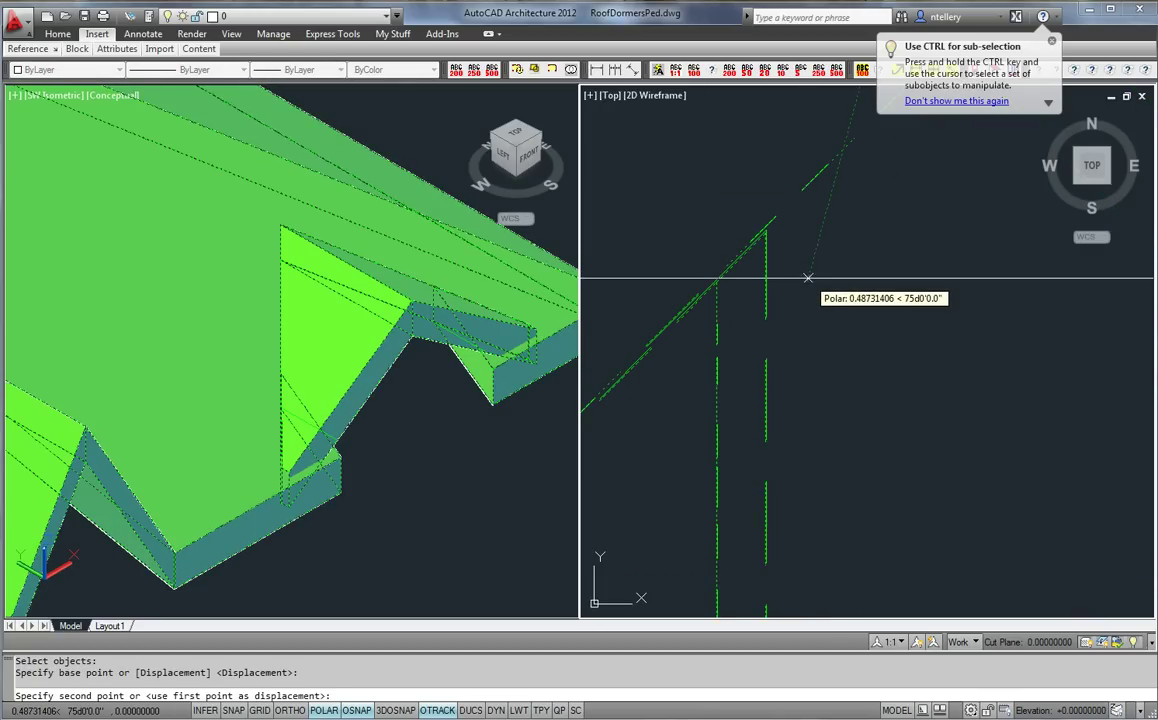
pyautogui.click(809, 280)
# Inspect both feet of the overhanging dormer up close in the isometric view and across its full width in plan
pyautogui.scroll(-3, 808, 279)
pyautogui.scroll(-3, 1016, 465)
pyautogui.click(456, 405)
pyautogui.scroll(3, 444, 328)
pyautogui.moveTo(465, 383); pyautogui.dragTo(431, 350, button='middle')
pyautogui.click(760, 442)
pyautogui.scroll(7, 704, 444)
pyautogui.scroll(-3, 706, 462)
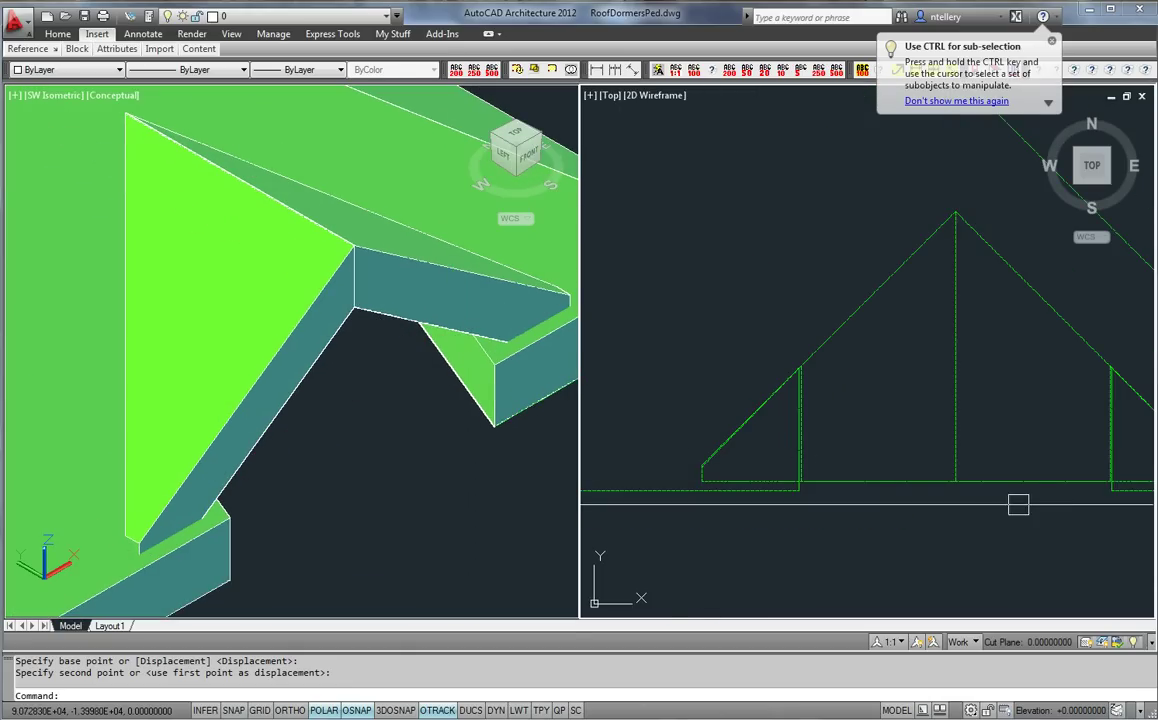
# Stretch the overhanging dormer's whole front edge straight up in plan, past the corners of its sloping sides
pyautogui.scroll(7, 1135, 482)
pyautogui.write('s')
pyautogui.press('Escape')
pyautogui.write('s')
pyautogui.press('Return')
pyautogui.click(1049, 502)
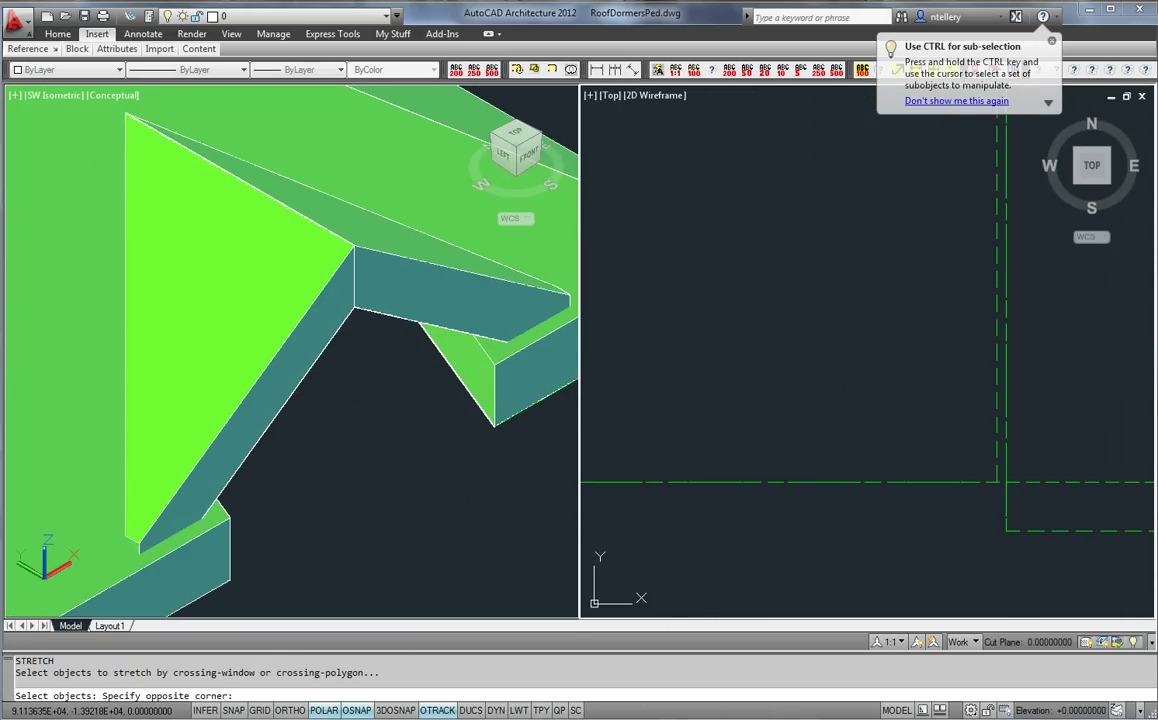
pyautogui.scroll(-5, 1026, 509)
pyautogui.click(768, 493)
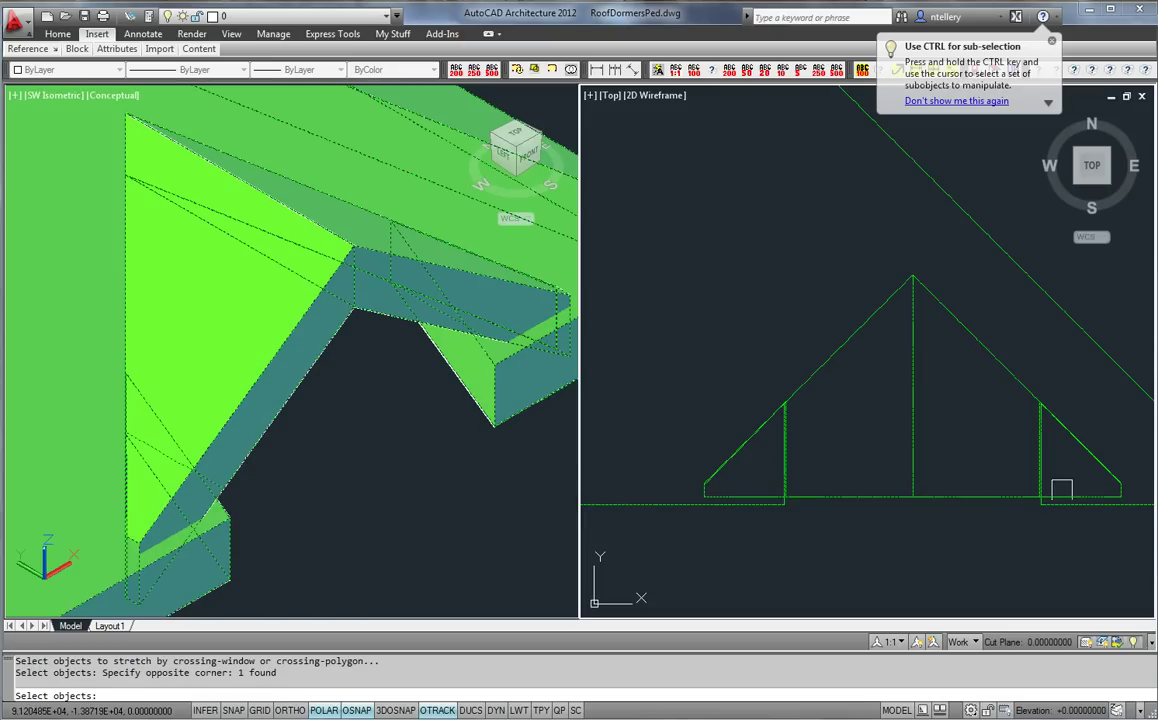
pyautogui.press('Return')
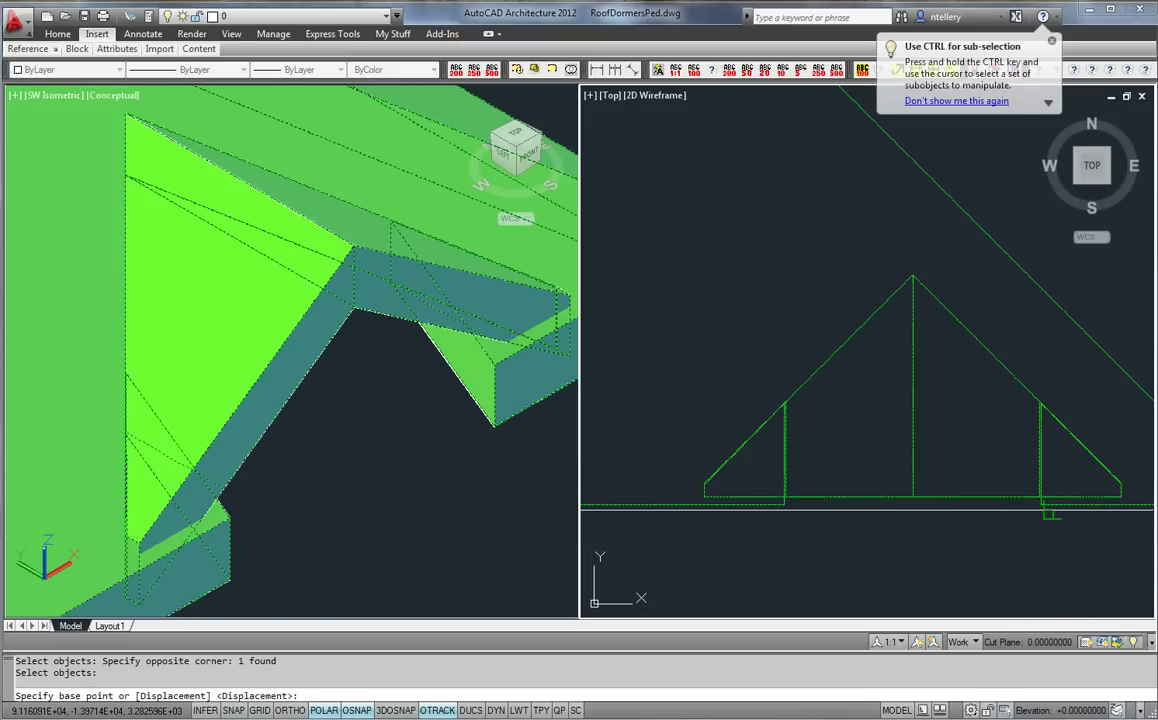
pyautogui.moveTo(1052, 514); pyautogui.dragTo(926, 504, button='middle')
pyautogui.scroll(6, 1070, 506)
pyautogui.moveTo(814, 406); pyautogui.dragTo(905, 411, button='middle')
pyautogui.click(905, 412)
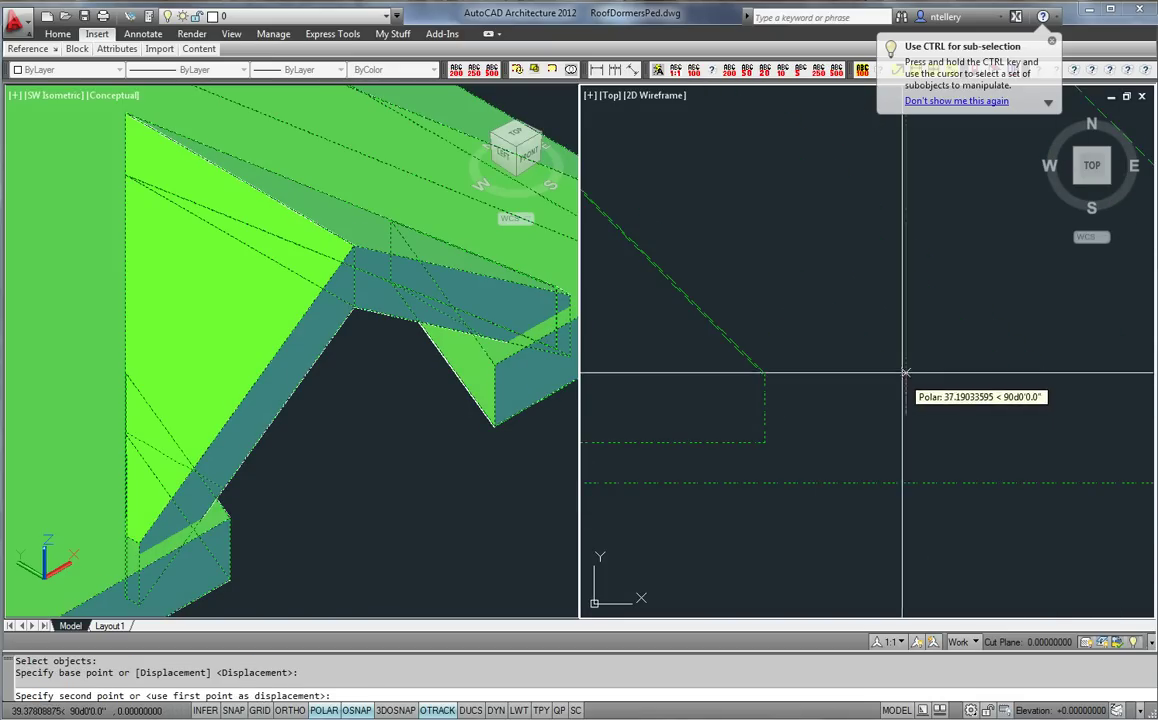
pyautogui.click(905, 297)
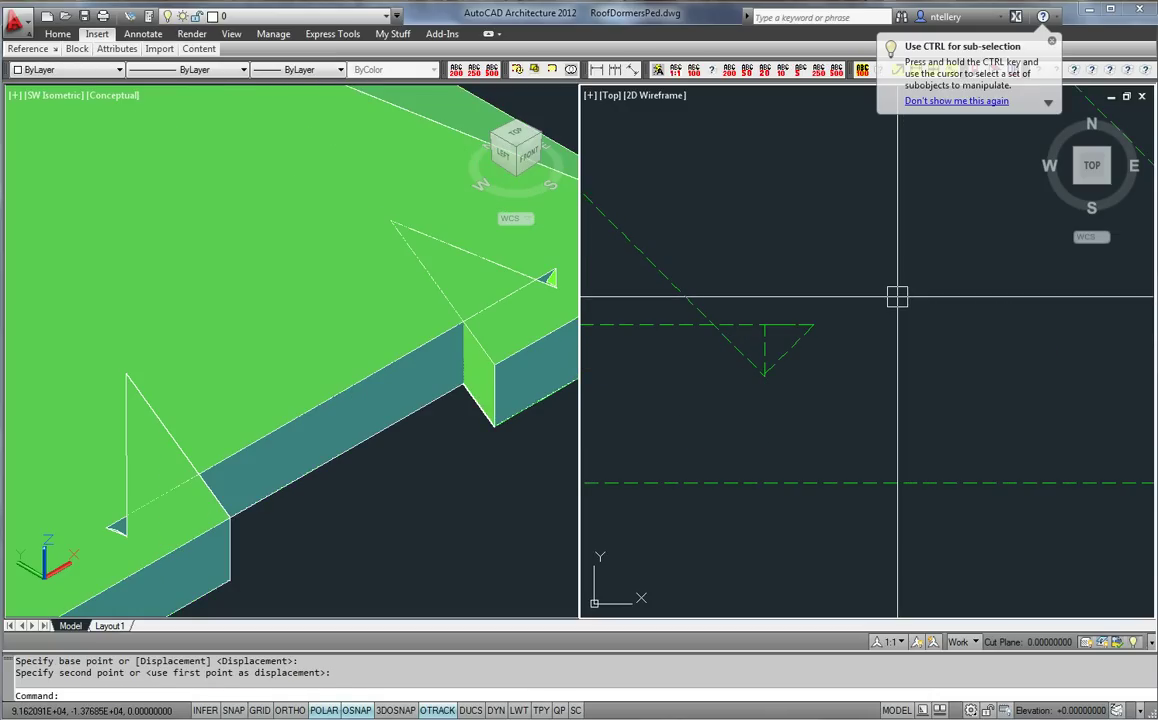
# Stretch the overhanging dormer's front edge straight back down in plan to just below the corners of its sloping sides
pyautogui.write('s')
pyautogui.press('Return')
pyautogui.click(1040, 345)
pyautogui.scroll(-8, 1040, 345)
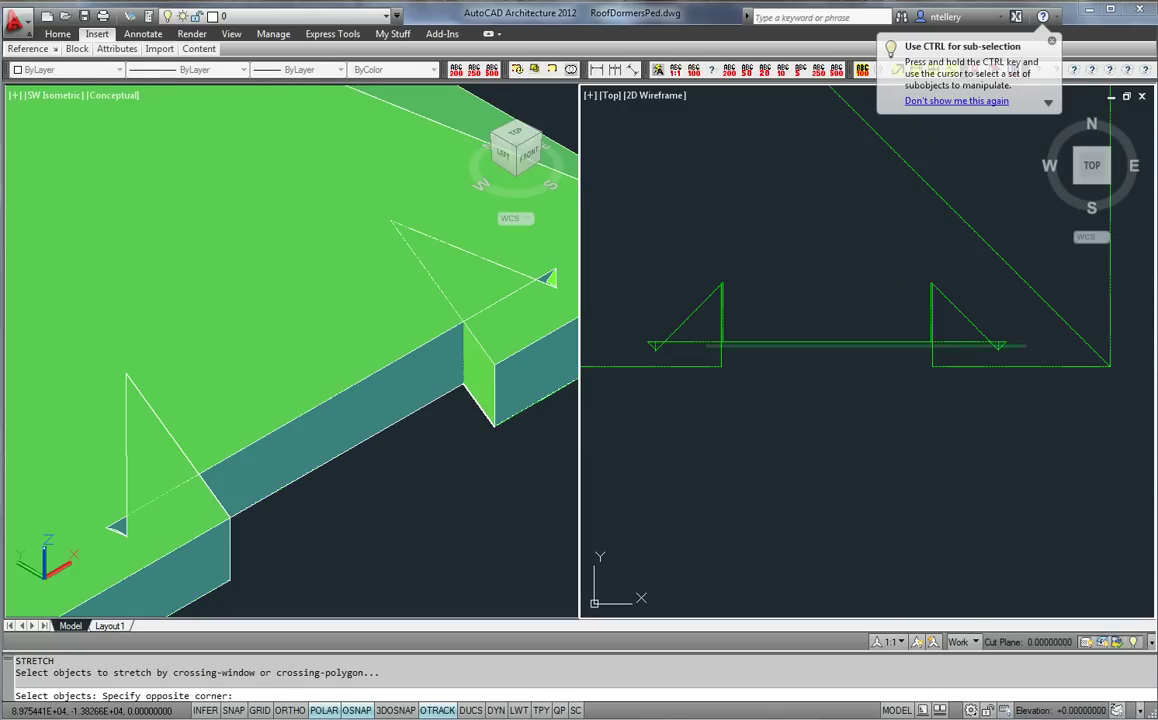
pyautogui.click(645, 336)
pyautogui.scroll(5, 1031, 354)
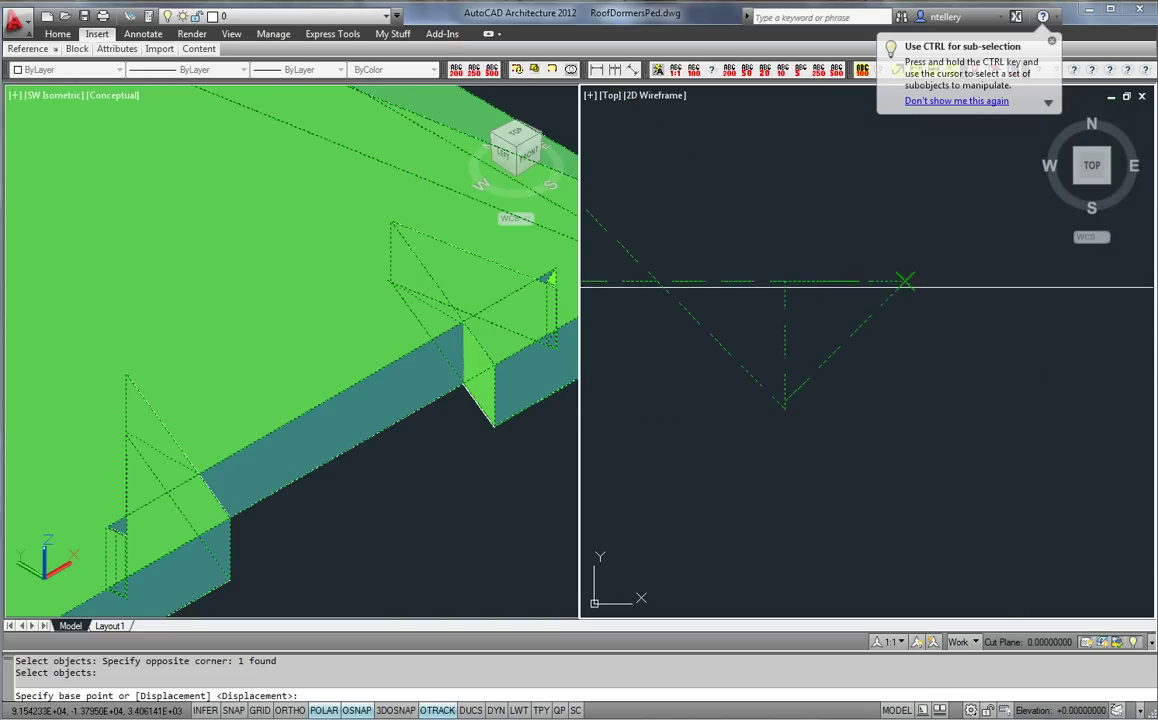
pyautogui.click(987, 285)
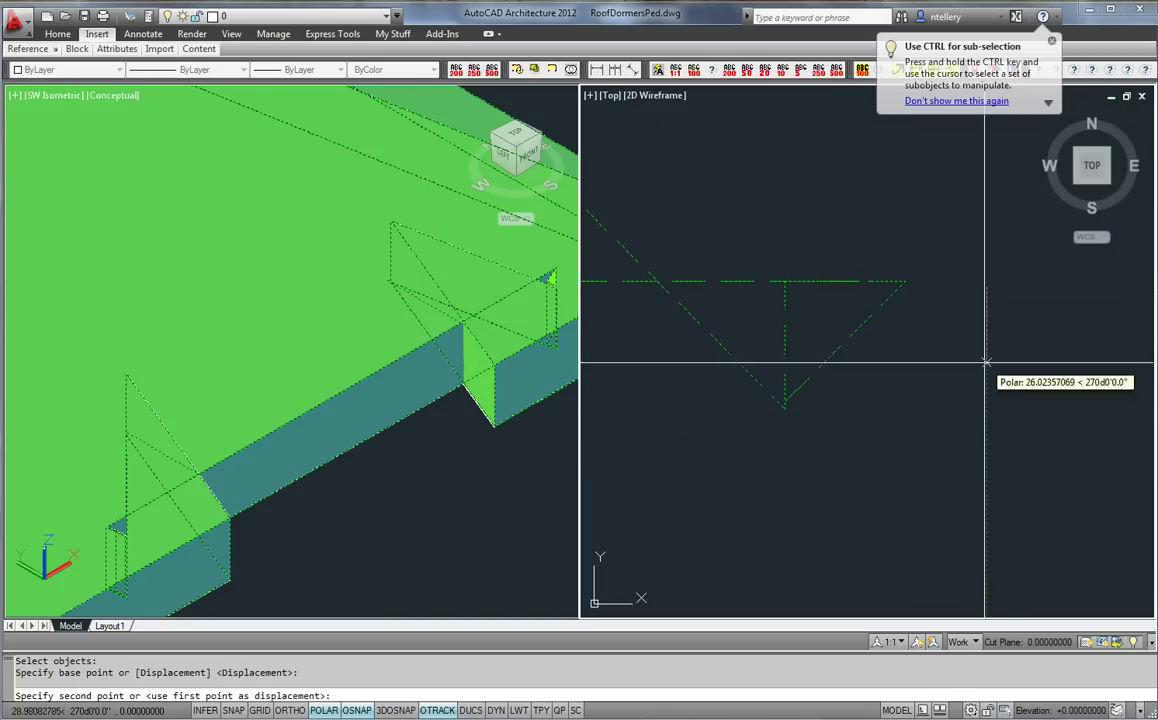
pyautogui.click(978, 427)
pyautogui.scroll(-5, 318, 450)
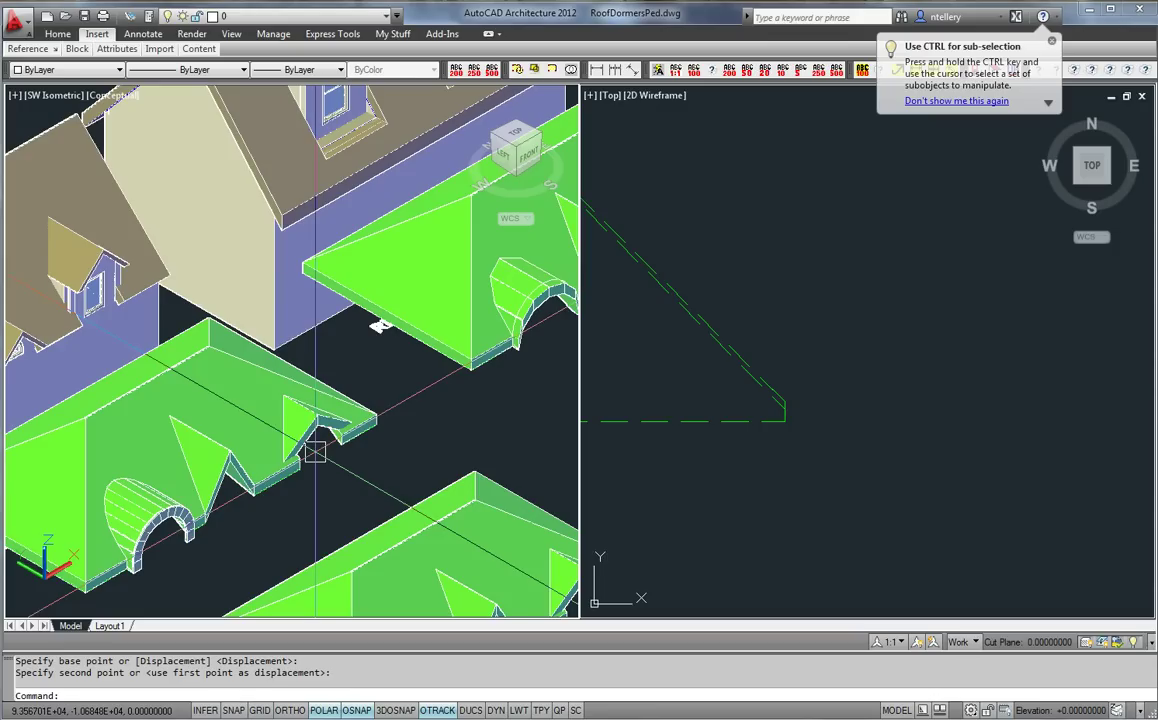
# Review the three-dormer roof beside the houses in the isometric view and display its grips in plan
pyautogui.moveTo(342, 432); pyautogui.dragTo(222, 520, button='middle')
pyautogui.scroll(-2, 285, 400)
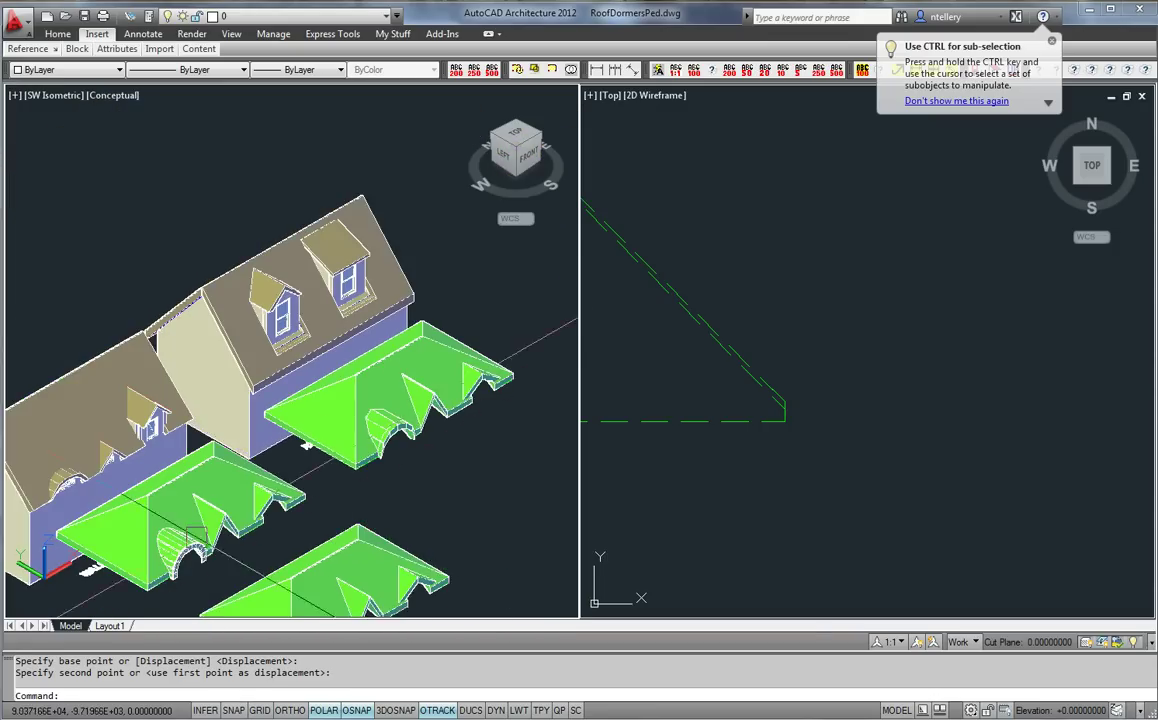
pyautogui.scroll(5, 323, 470)
pyautogui.moveTo(380, 482); pyautogui.dragTo(384, 501, button='middle')
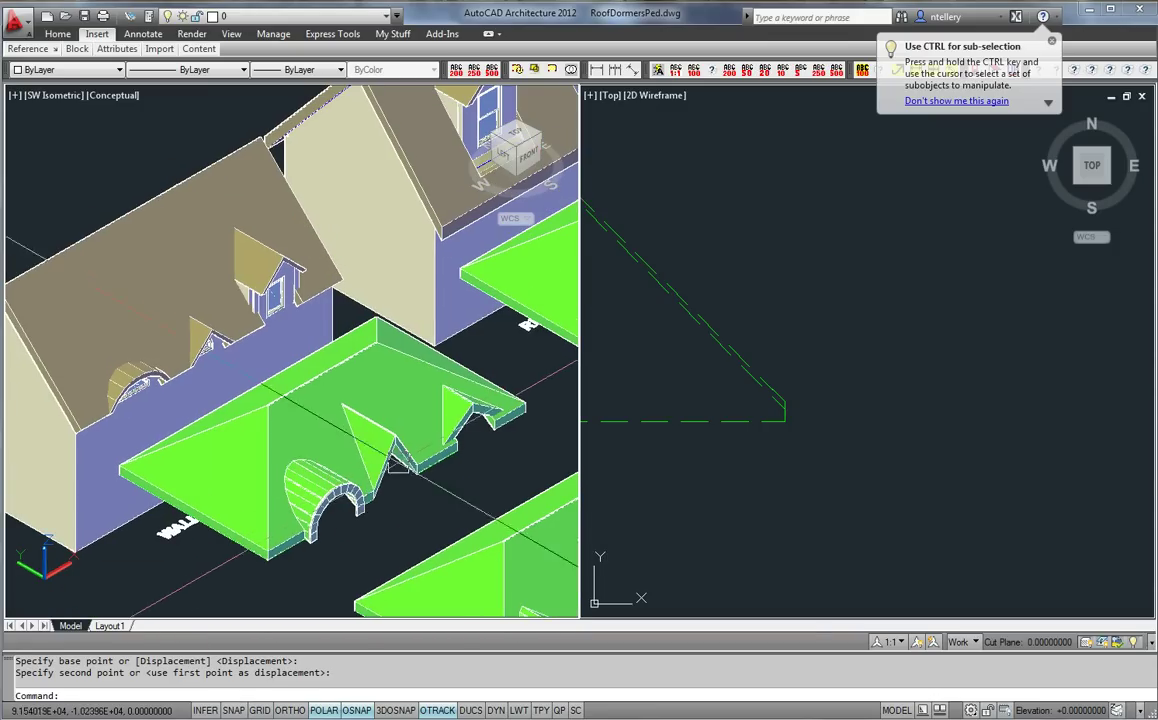
pyautogui.click(406, 452)
pyautogui.click(1018, 396)
pyautogui.scroll(-5, 978, 442)
pyautogui.scroll(-3, 978, 400)
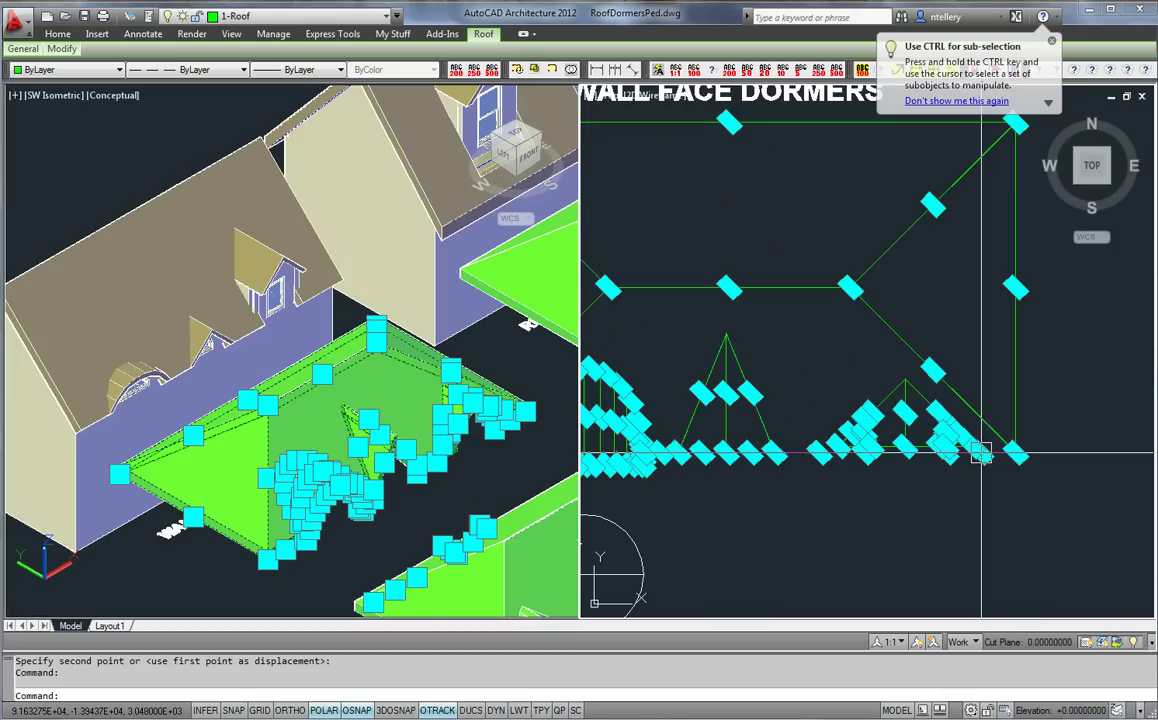
pyautogui.press('Escape')
# Try to stretch the east end of the wall face dormer roof's ridge horizontally toward the east eave
pyautogui.click(850, 288)
pyautogui.click(850, 288)
pyautogui.moveTo(851, 270); pyautogui.dragTo(826, 388, button='middle')
pyautogui.press('Escape')
pyautogui.press('Escape')
pyautogui.write('s')
pyautogui.press('Return')
pyautogui.click(889, 423)
pyautogui.click(812, 368)
pyautogui.press('Return')
pyautogui.click(826, 408)
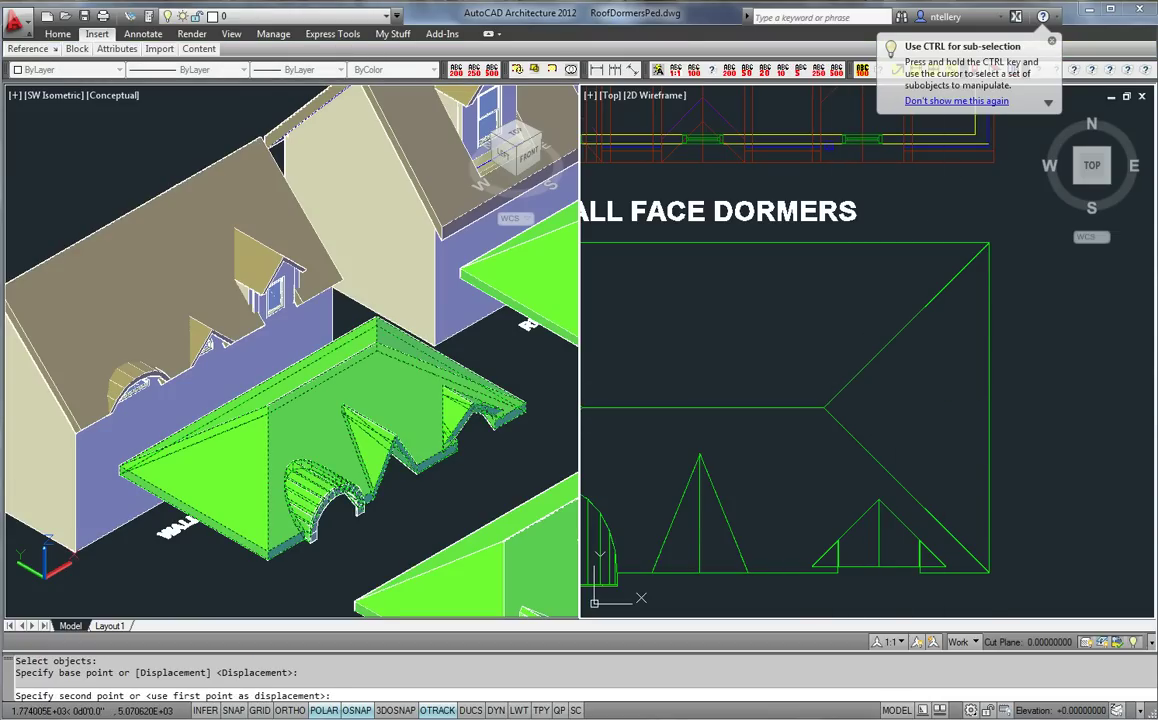
pyautogui.click(938, 404)
# Add a second face to the roof's east end edge, starting at height 500 with a 90-degree slope
pyautogui.click(989, 525)
pyautogui.rightClick(983, 443)
pyautogui.click(1040, 286)
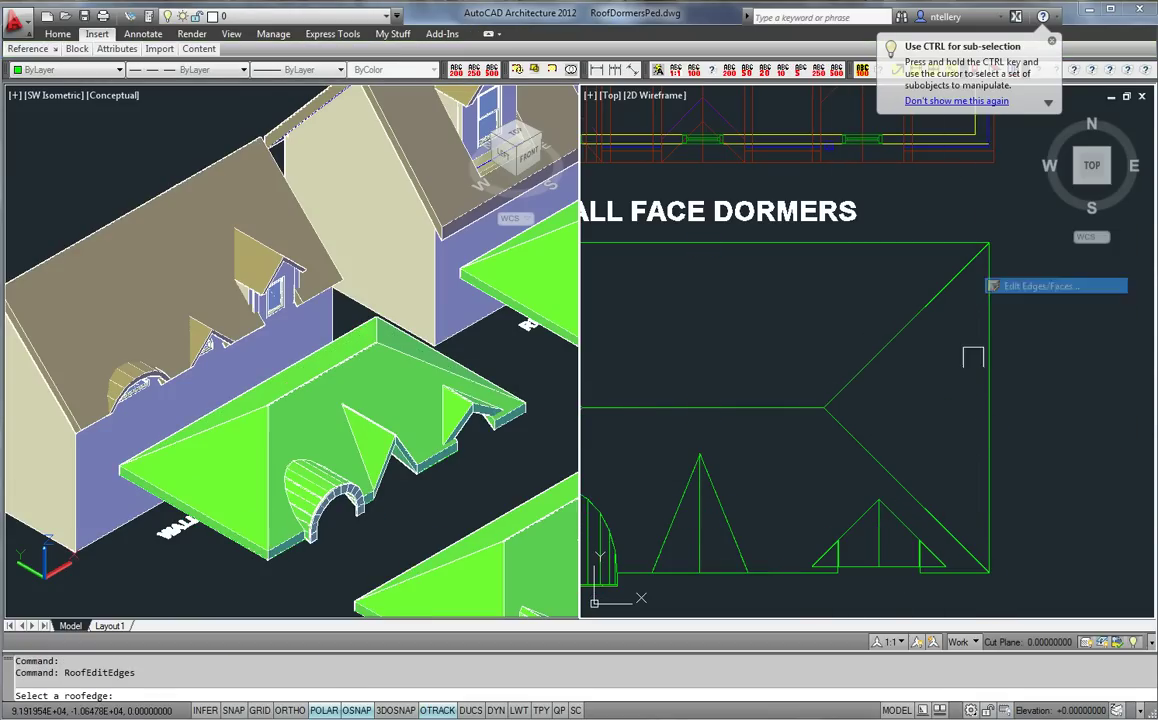
pyautogui.press('Return')
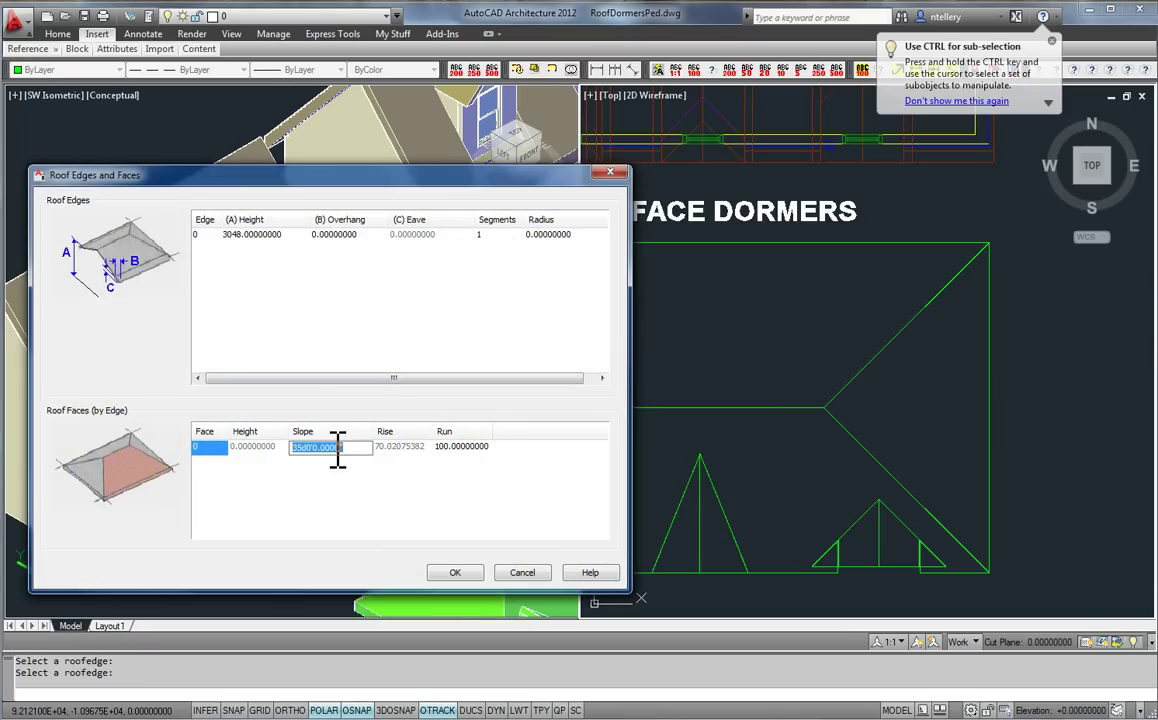
pyautogui.click(238, 485)
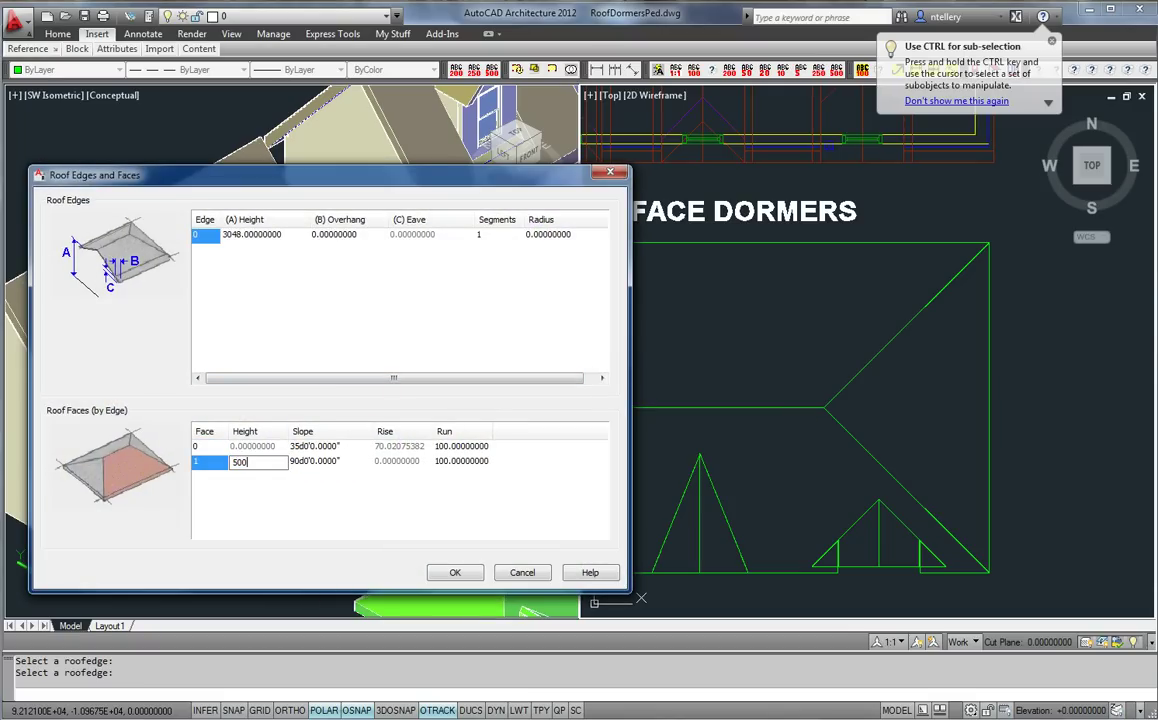
pyautogui.click(450, 576)
pyautogui.scroll(-3, 981, 473)
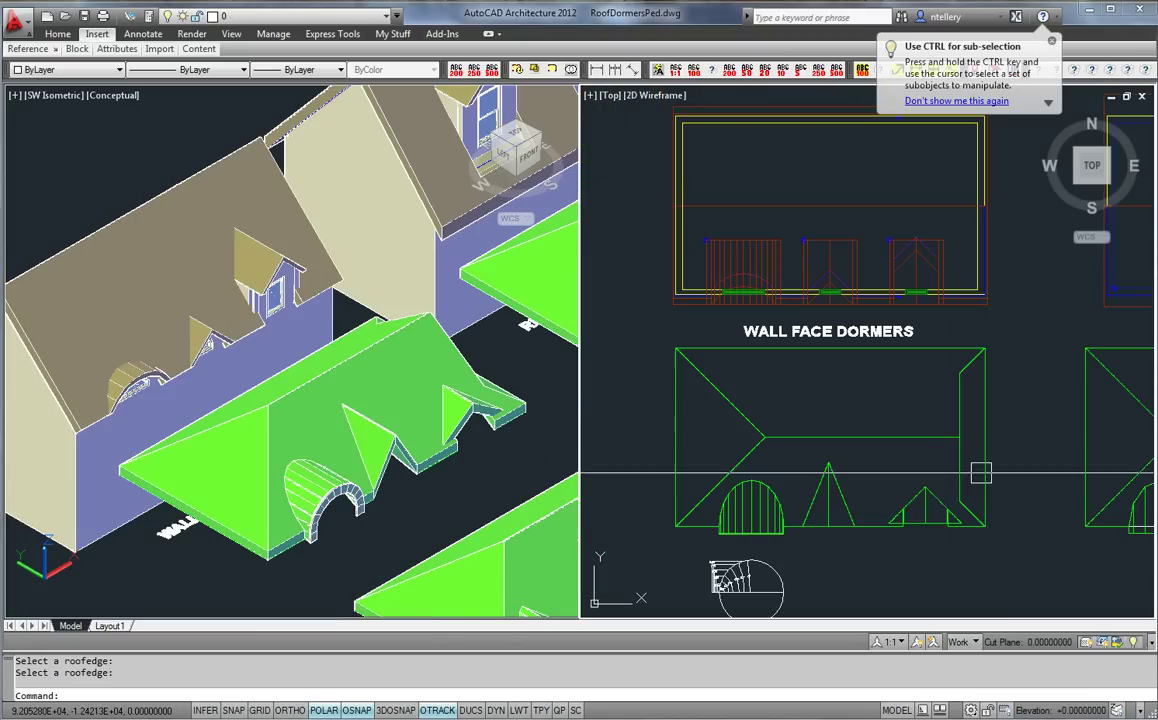
pyautogui.moveTo(460, 473); pyautogui.dragTo(432, 469, button='middle')
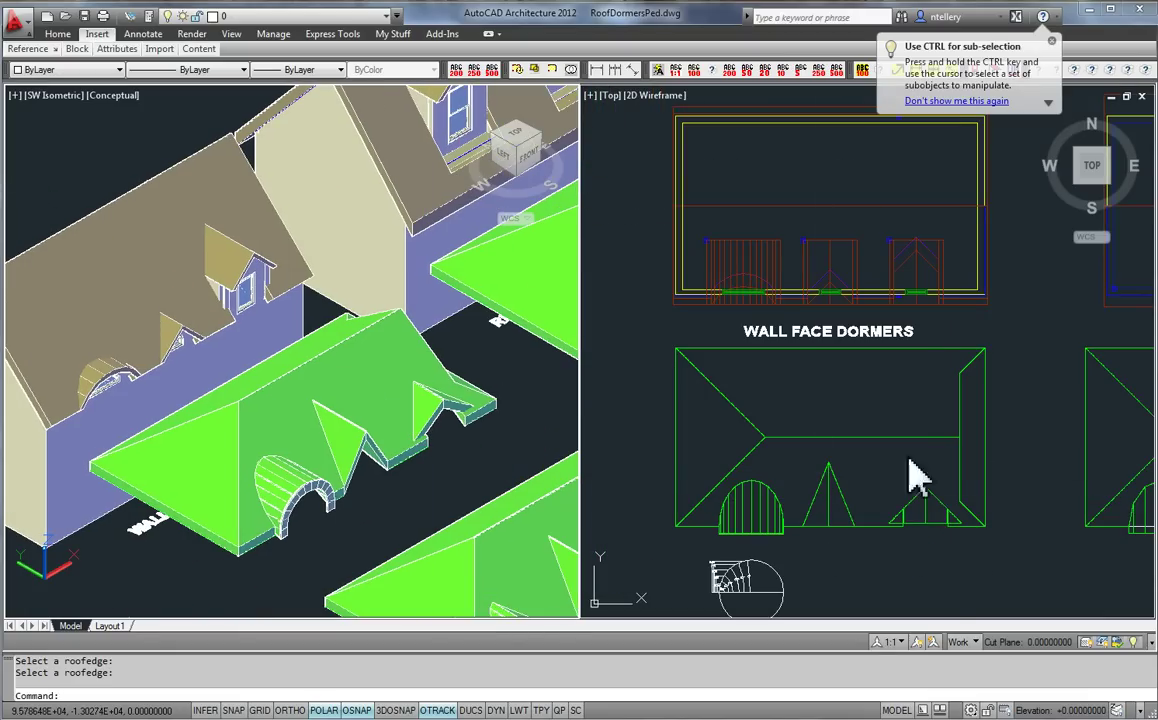
pyautogui.scroll(3, 838, 441)
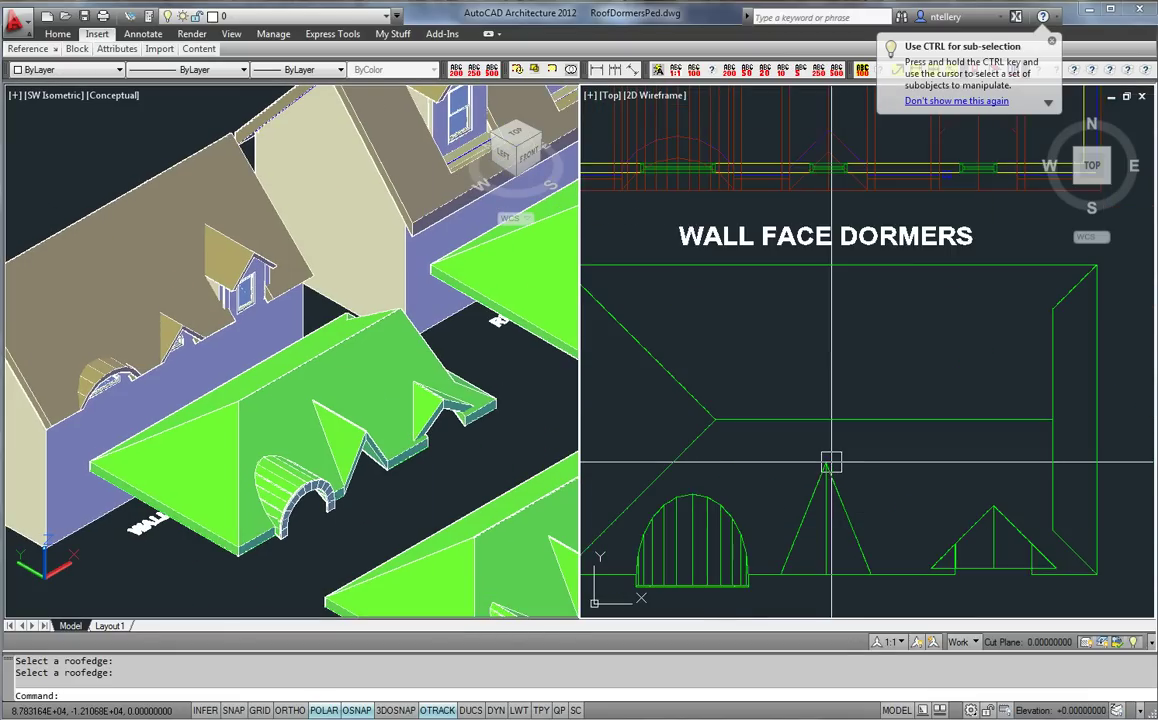
pyautogui.moveTo(832, 465); pyautogui.dragTo(850, 447, button='middle')
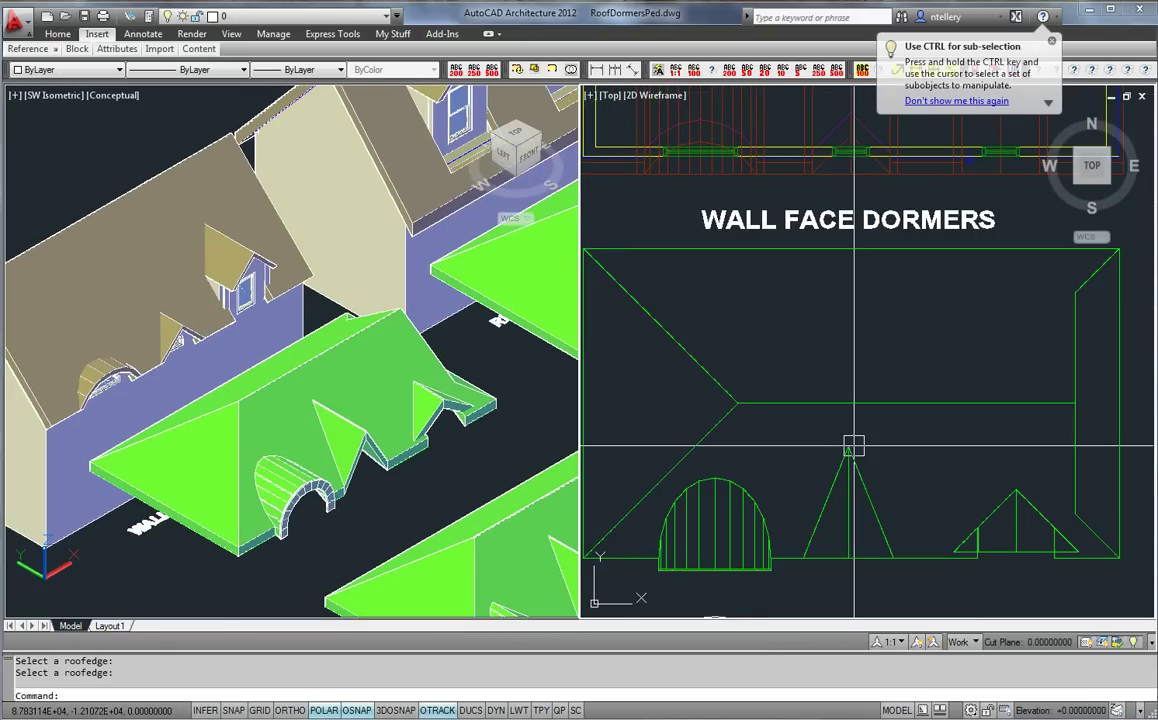
pyautogui.click(776, 404)
pyautogui.rightClick(779, 402)
pyautogui.press('Escape')
pyautogui.press('Escape')
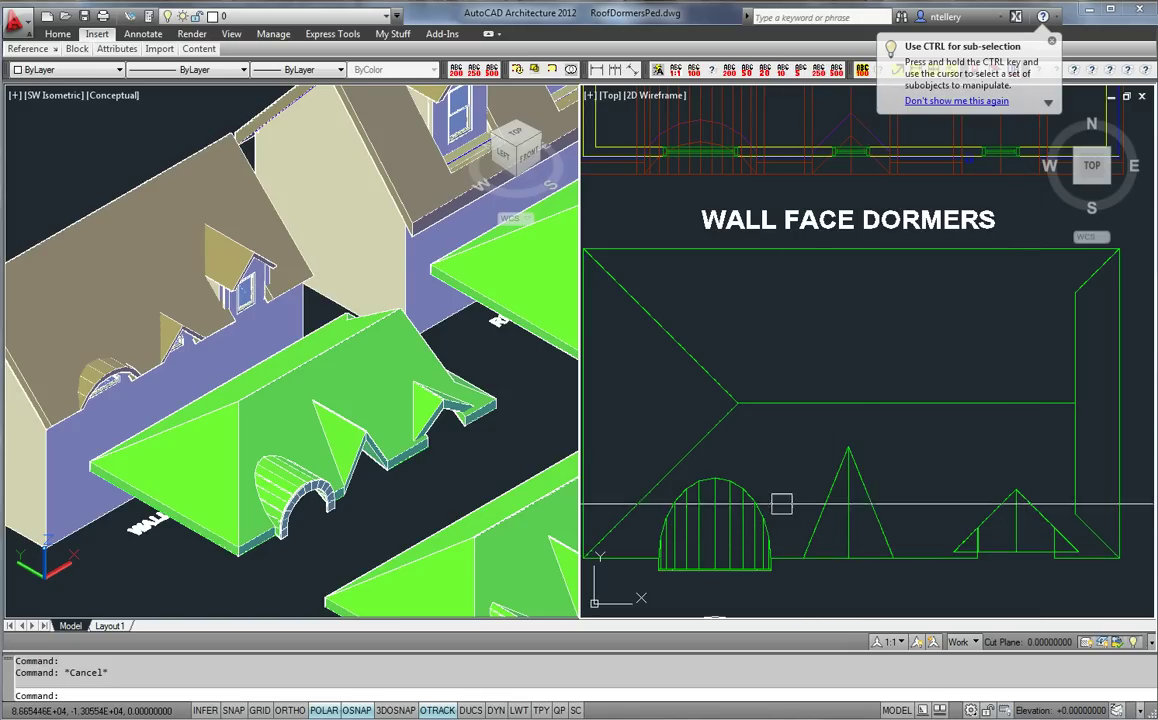
# Review the triangular and overhanging dormers up close and compare the wall face and recessed dormer roofs in plan and isometric views
pyautogui.scroll(5, 393, 431)
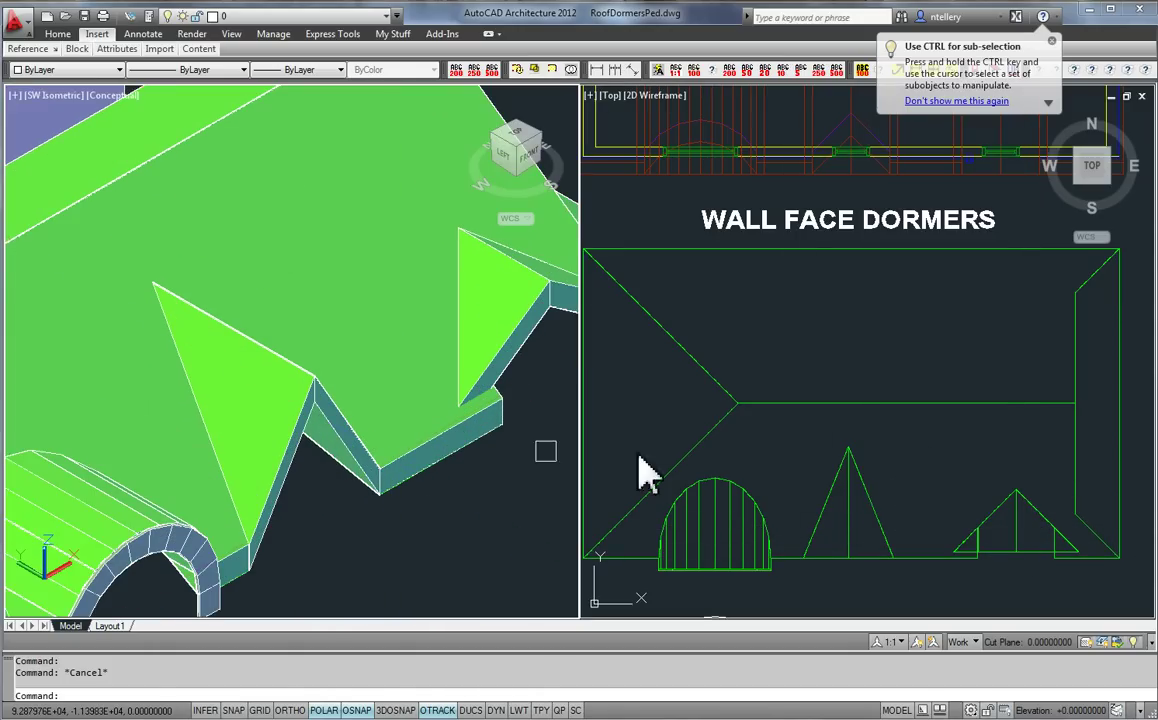
pyautogui.scroll(-5, 913, 421)
pyautogui.scroll(2, 997, 400)
pyautogui.scroll(2, 997, 398)
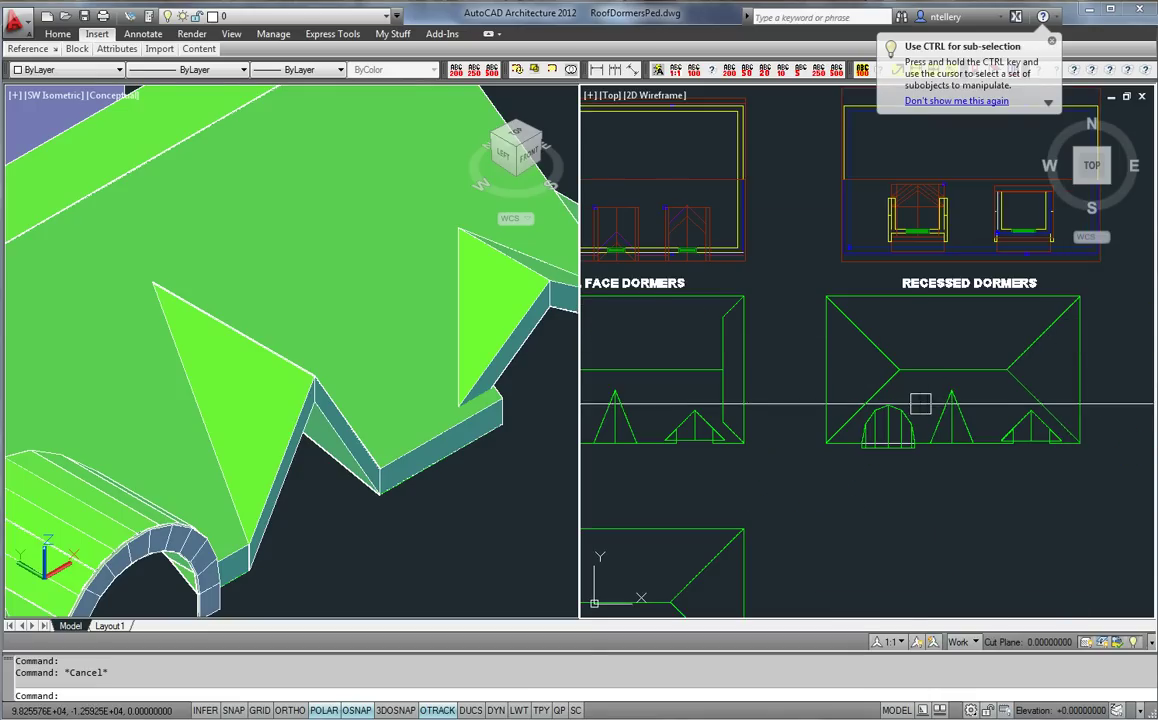
pyautogui.scroll(-3, 918, 401)
pyautogui.scroll(-5, 548, 396)
pyautogui.moveTo(548, 396); pyautogui.dragTo(245, 550, button='middle')
pyautogui.scroll(-5, 545, 358)
pyautogui.moveTo(545, 358); pyautogui.dragTo(194, 499, button='middle')
pyautogui.scroll(3, 293, 490)
pyautogui.scroll(5, 254, 432)
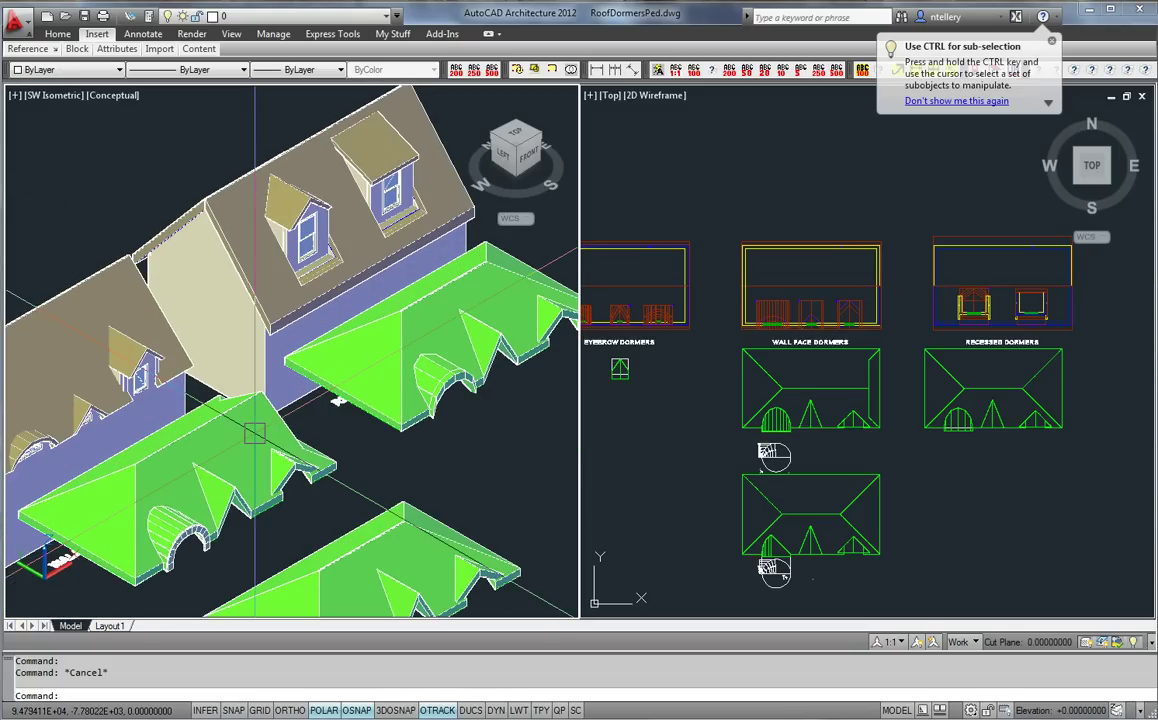